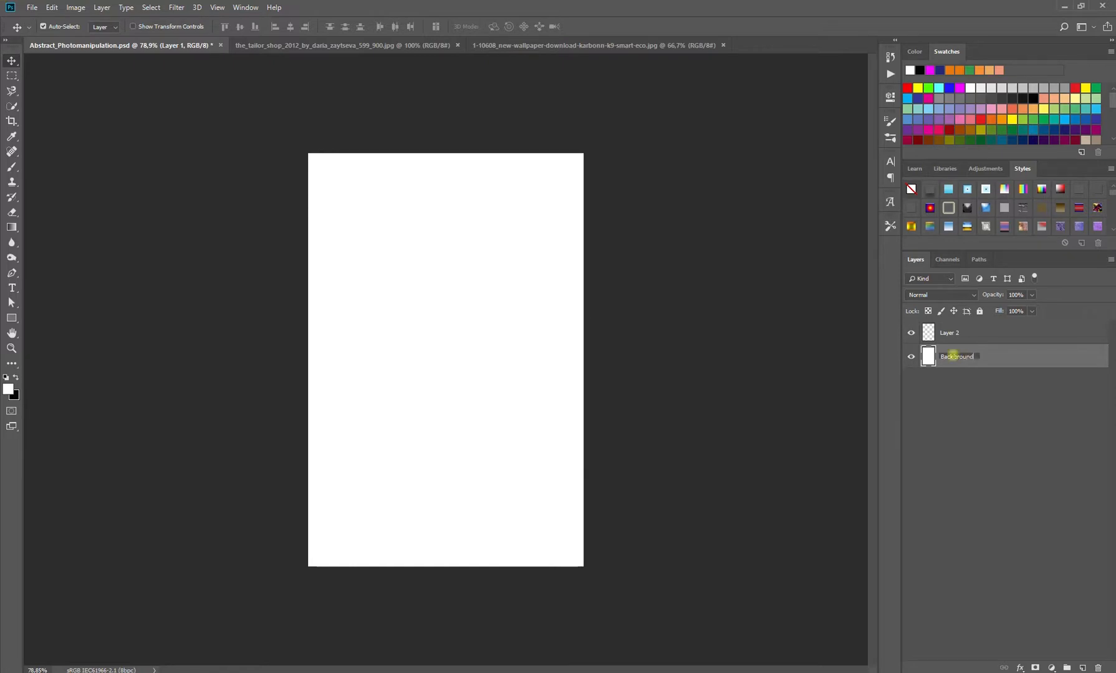
Step: Fill the Background layer with a white-to-grey radial gradient centred on the canvas and darkening towards its edges
click(11, 227)
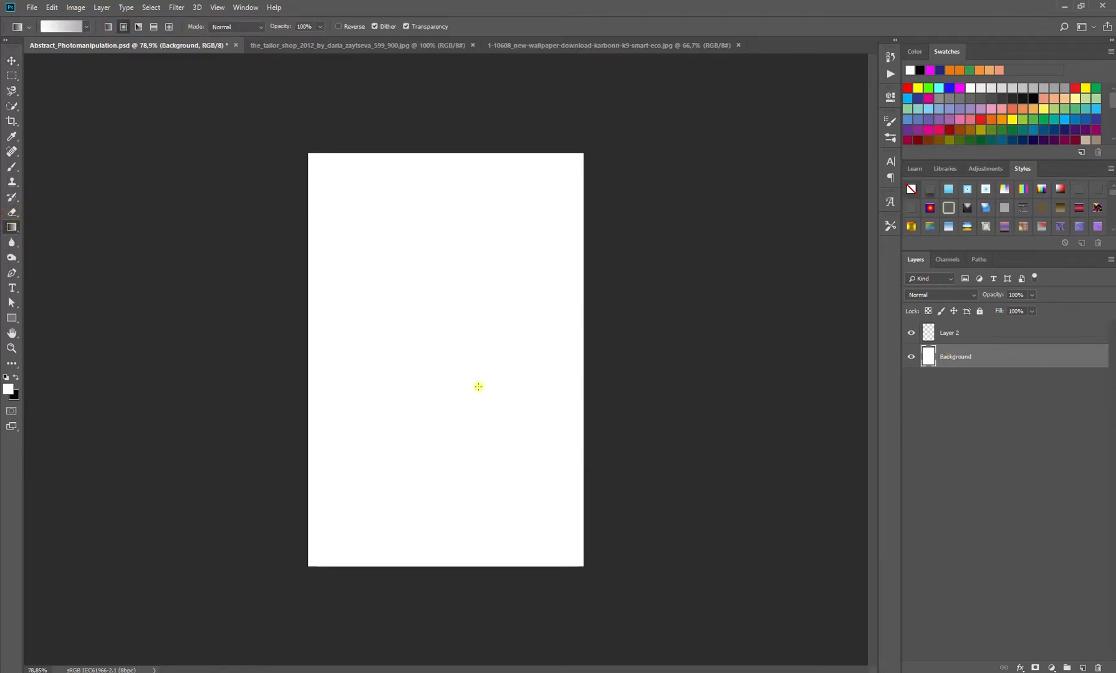
drag(461, 369, 812, 356)
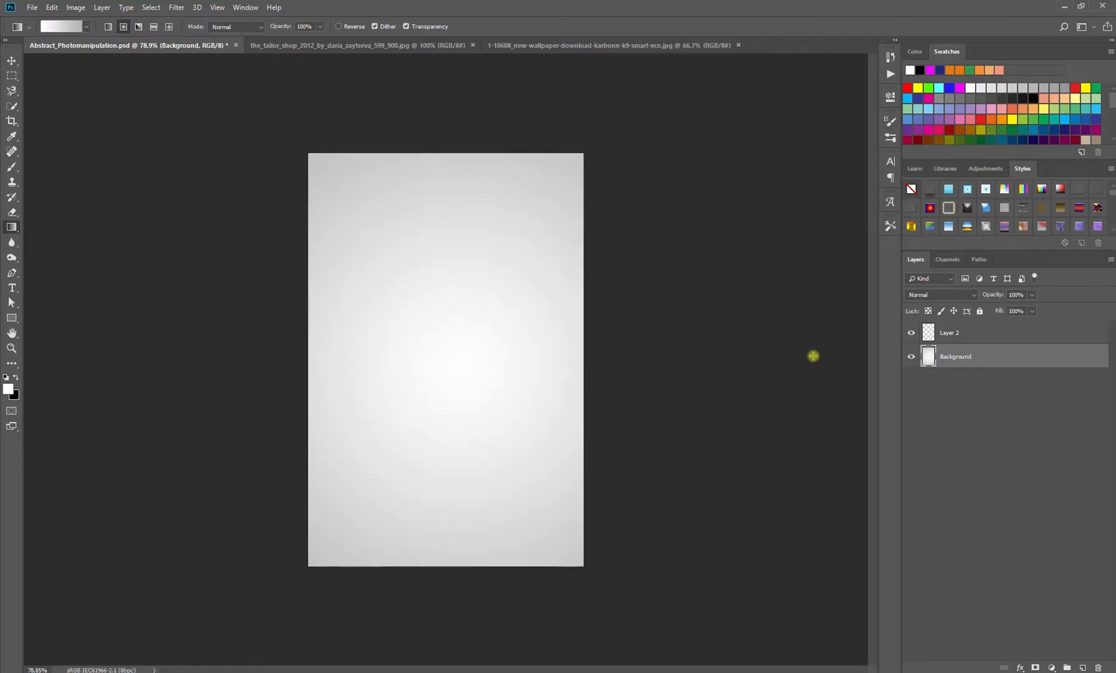
Step: Copy the woman's portrait photo into Abstract_Photomanipulation.psd as a new layer above Layer 2
click(961, 337)
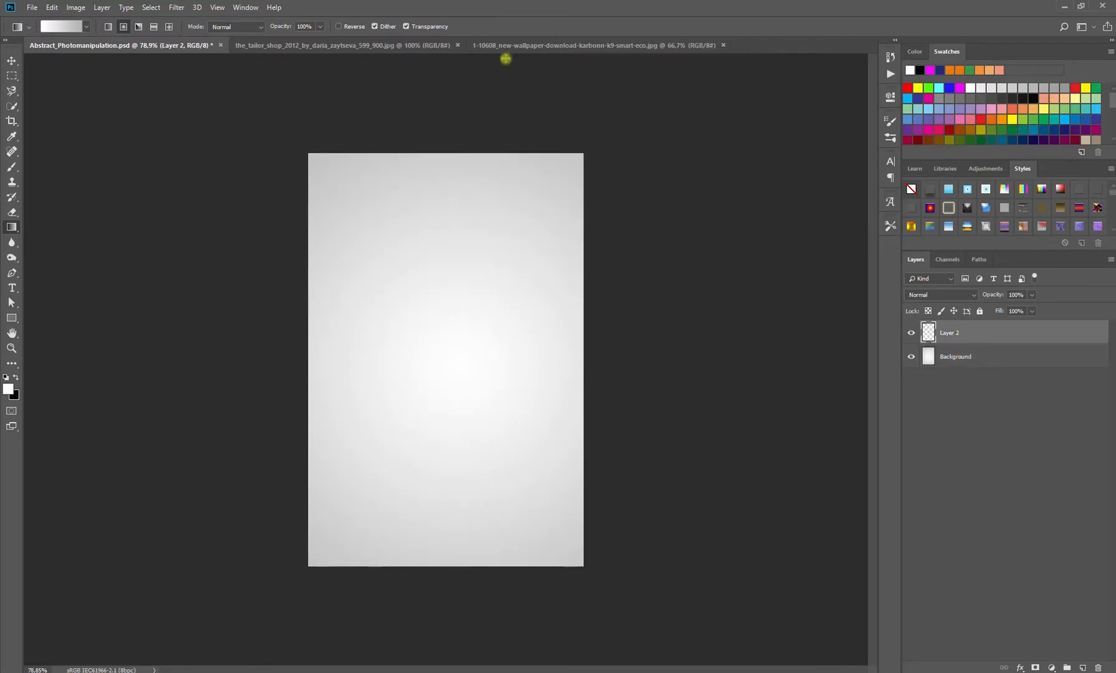
drag(391, 44, 295, 436)
drag(973, 341, 461, 361)
drag(357, 409, 526, 47)
key(ctrl+Tab)
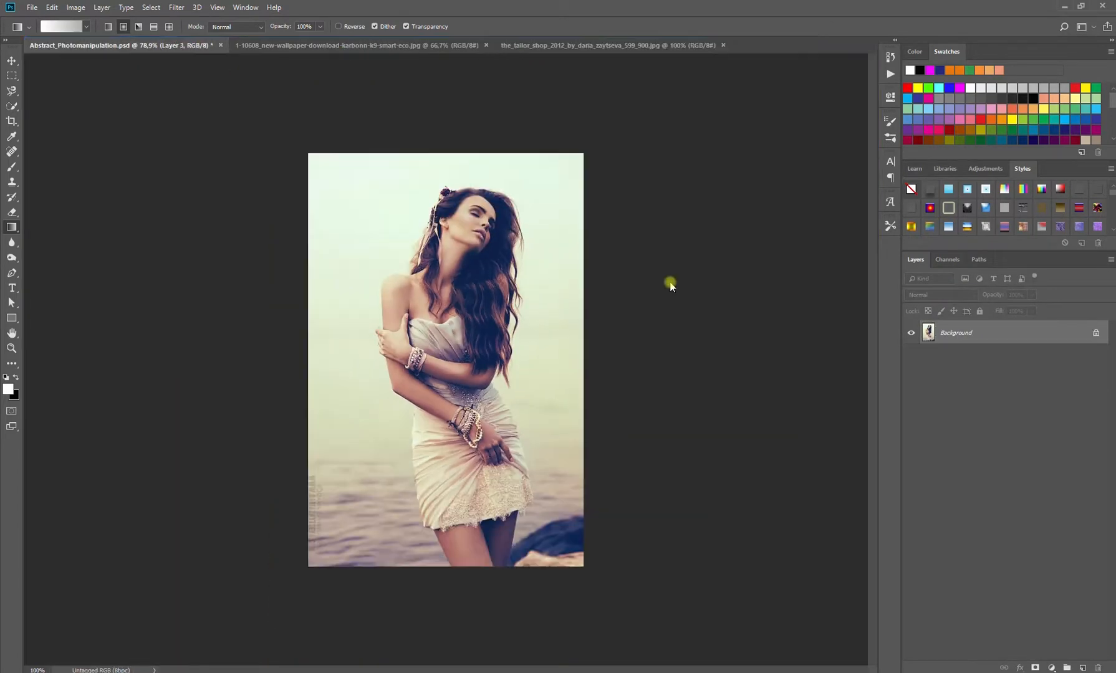
Step: Free-transform the woman's layer, enlarging it and moving it down so the dress runs off the canvas bottom and a strip stays uncovered above
key(ctrl+t)
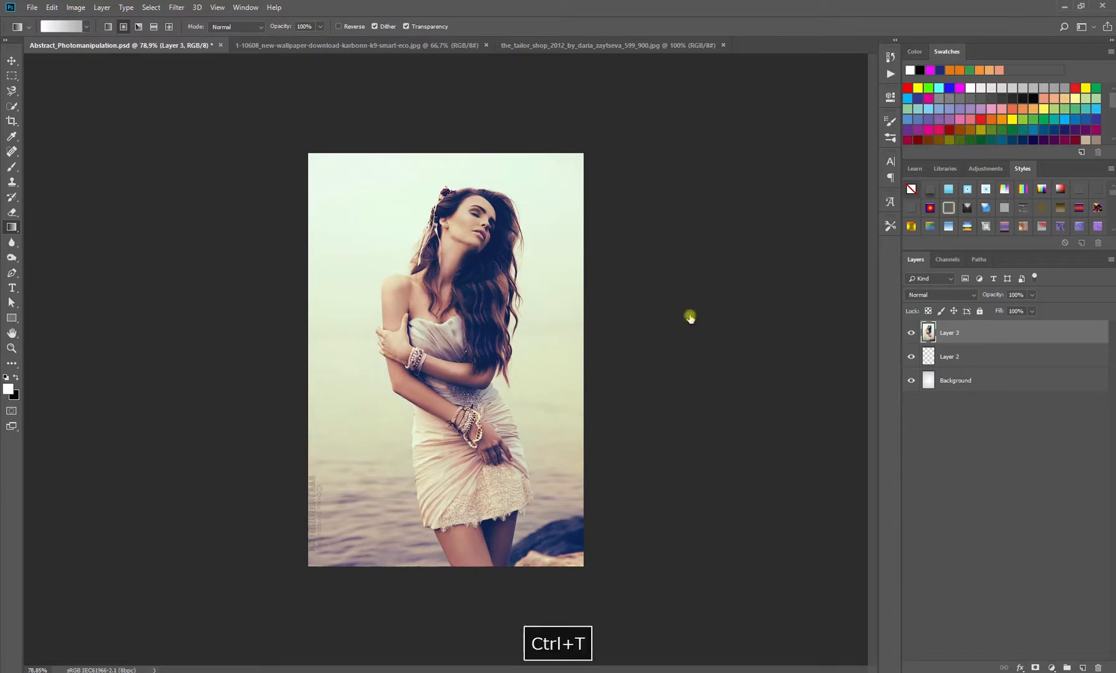
drag(581, 152, 672, 76)
drag(481, 262, 477, 348)
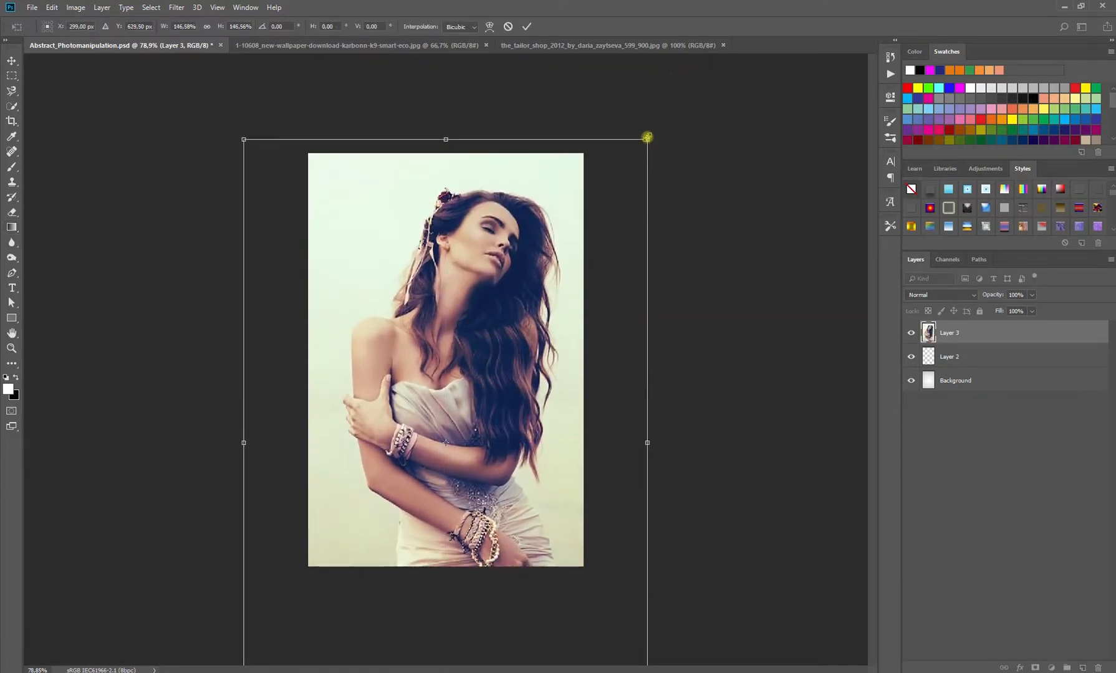
drag(648, 139, 612, 160)
drag(514, 378, 502, 360)
drag(617, 154, 596, 182)
drag(493, 391, 502, 373)
drag(598, 173, 591, 178)
key(Return)
key(g)
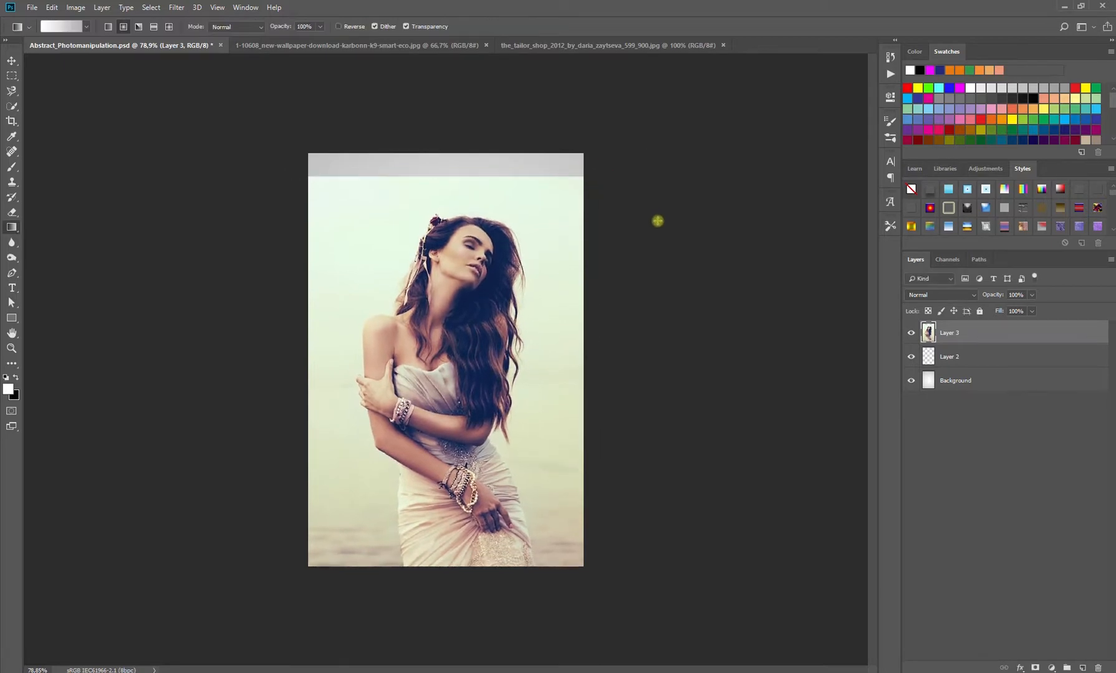
Step: Copy the colourful leaf wallpaper into the photomanipulation document and place its layer directly below the woman's Layer 3
drag(432, 47, 399, 457)
drag(1004, 332, 531, 48)
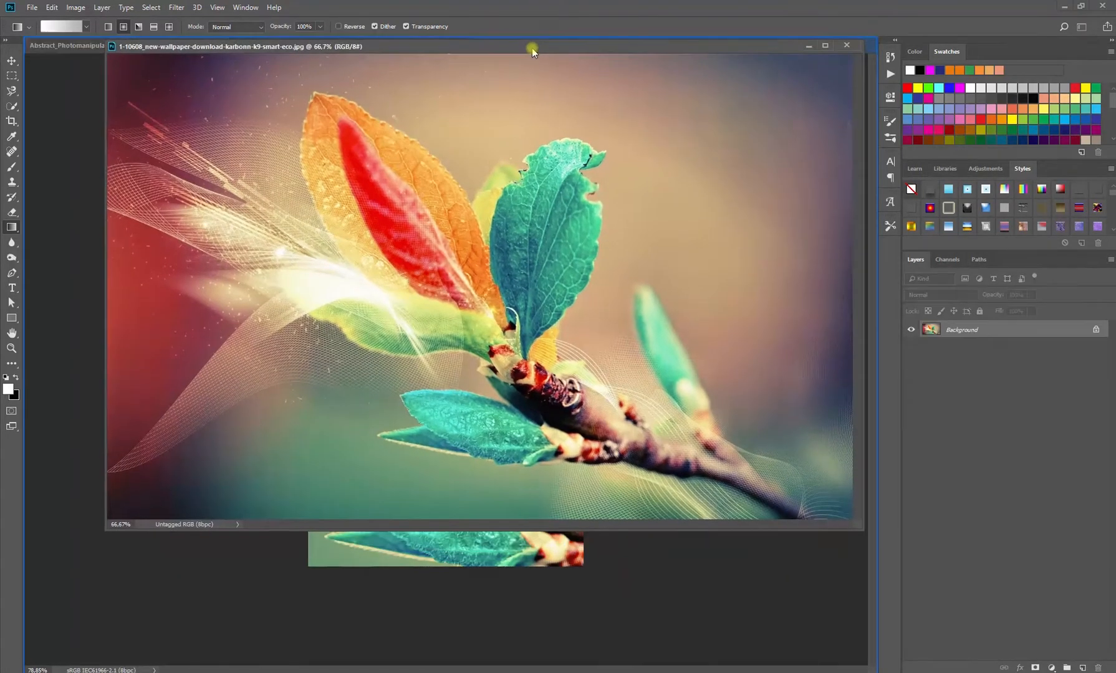
drag(280, 46, 382, 42)
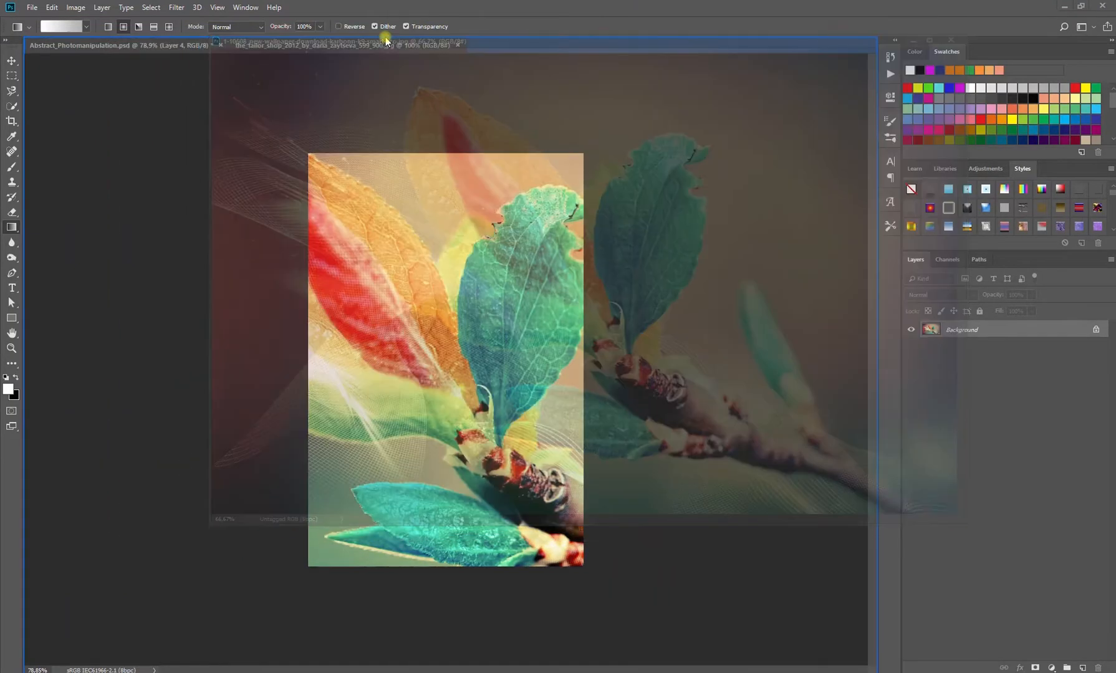
click(125, 45)
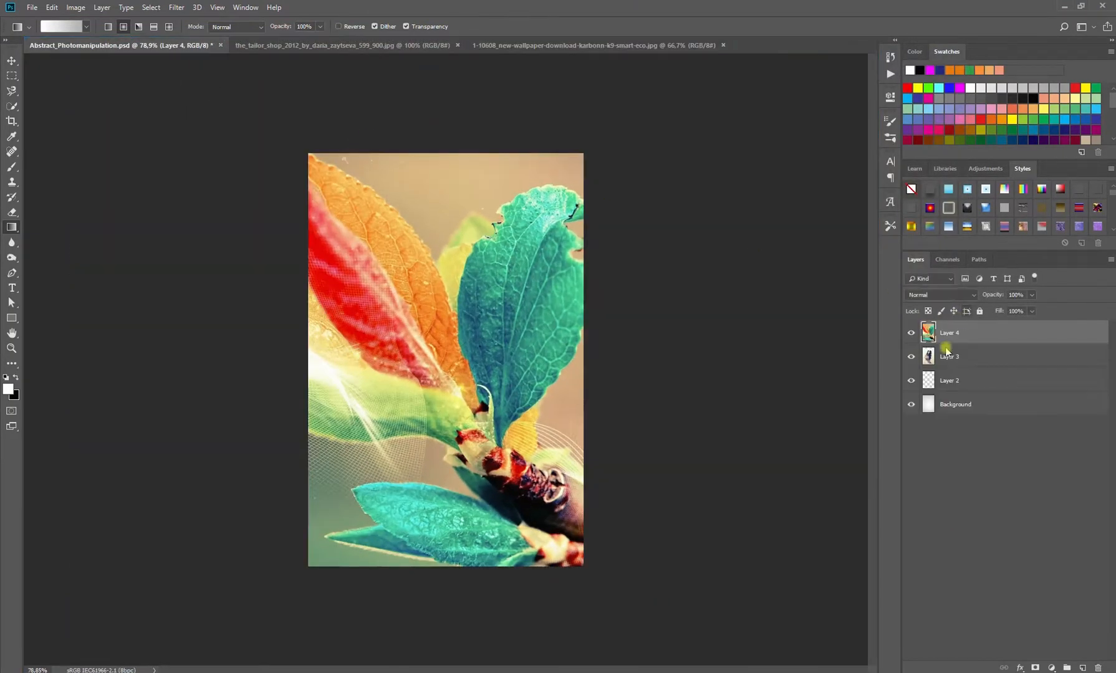
drag(958, 332, 963, 370)
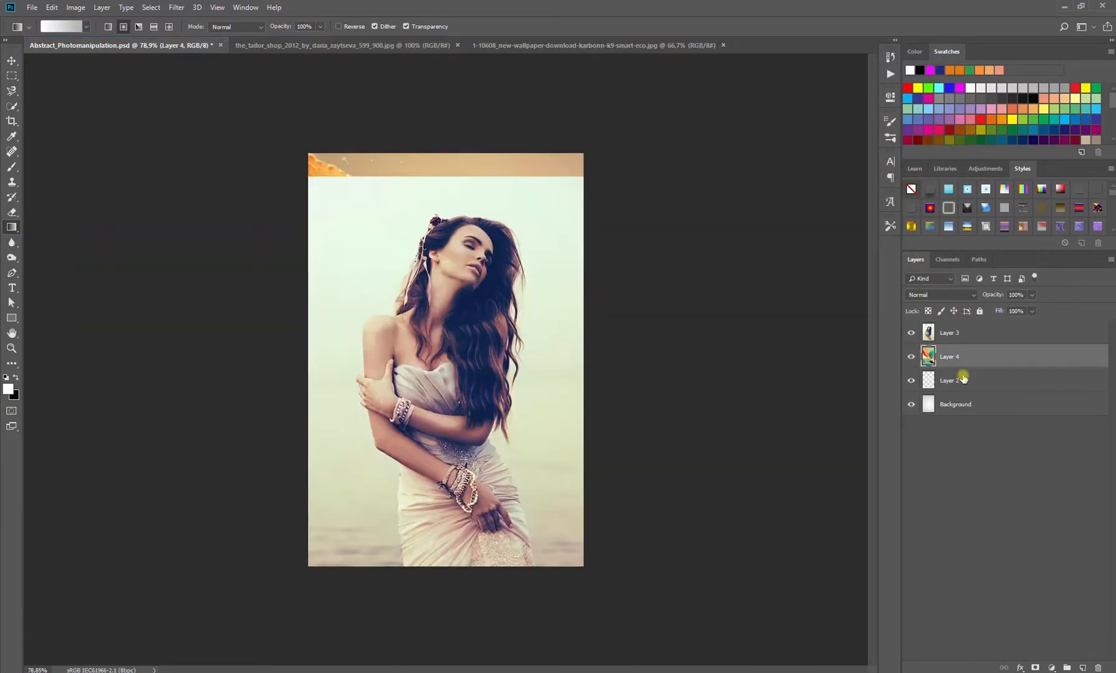
Step: Hide Layer 3, then rotate the leaf layer 90° clockwise and flip it horizontally with Free Transform
click(911, 332)
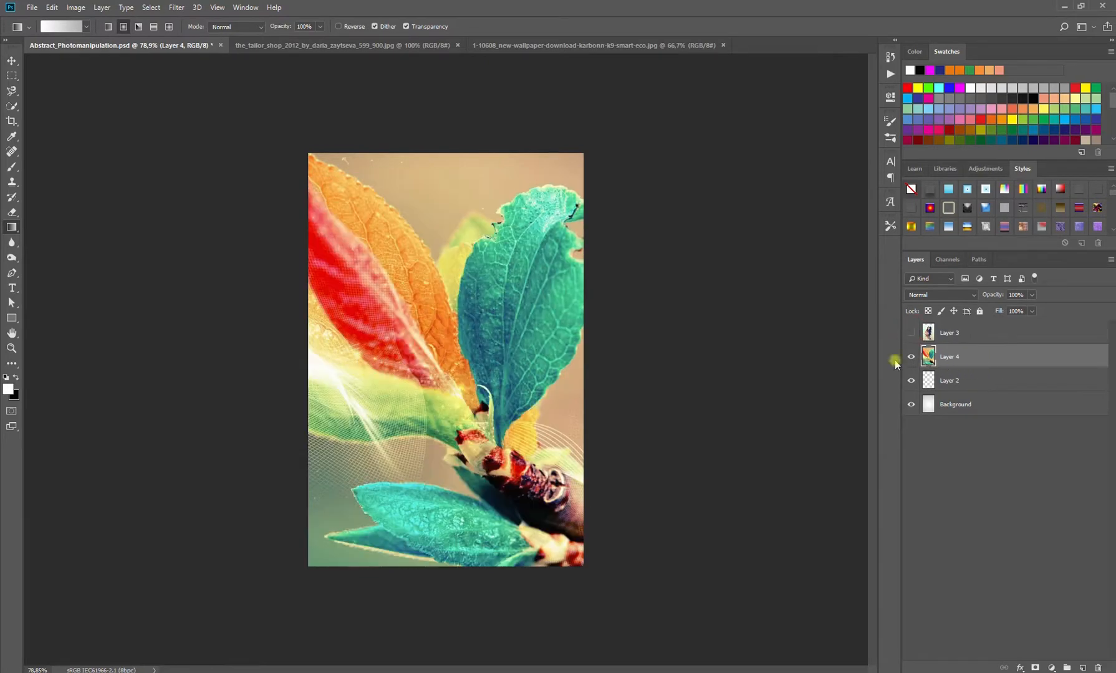
key(ctrl+t)
key(ctrl+0)
drag(703, 197, 540, 524)
right_click(457, 293)
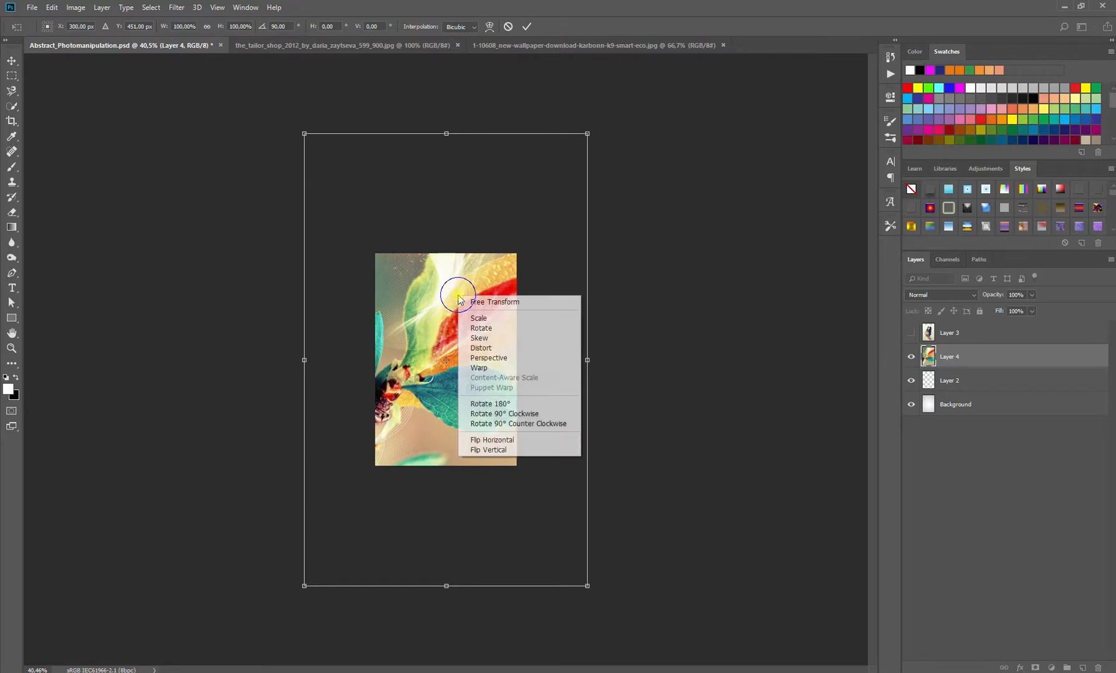
click(494, 442)
Step: Scale the leaf layer to about 100% and position it so the light burst and the red-orange leaf fill the canvas
drag(588, 132, 531, 222)
key(ctrl+0)
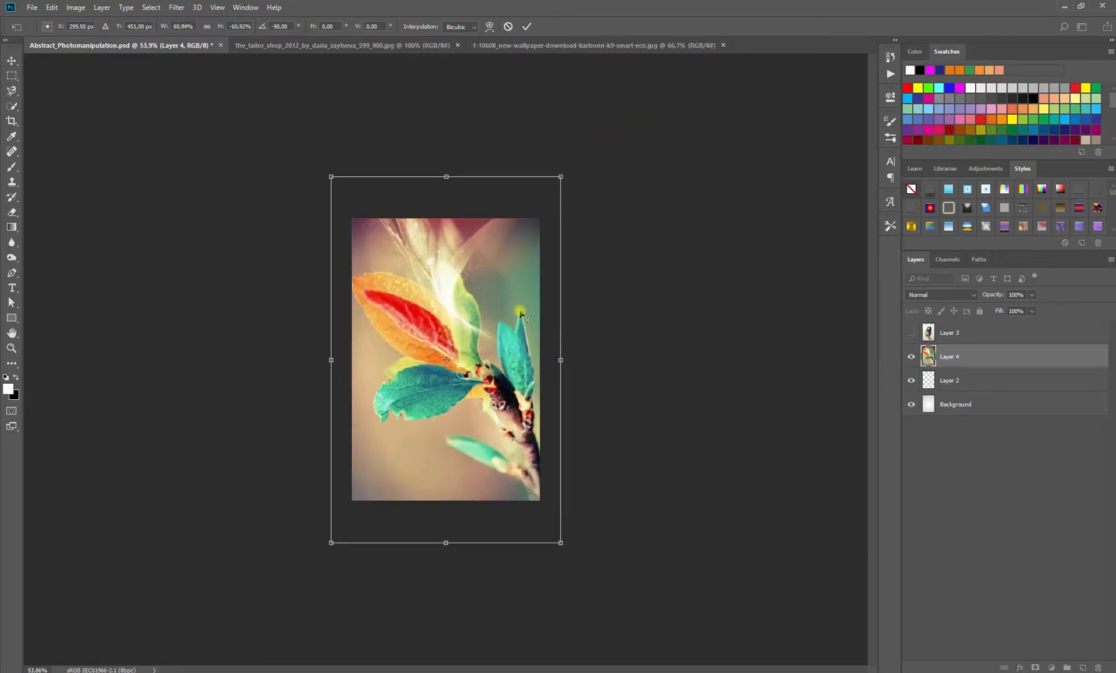
drag(471, 299, 477, 341)
drag(566, 585, 739, 668)
drag(337, 219, 267, 149)
drag(400, 253, 471, 381)
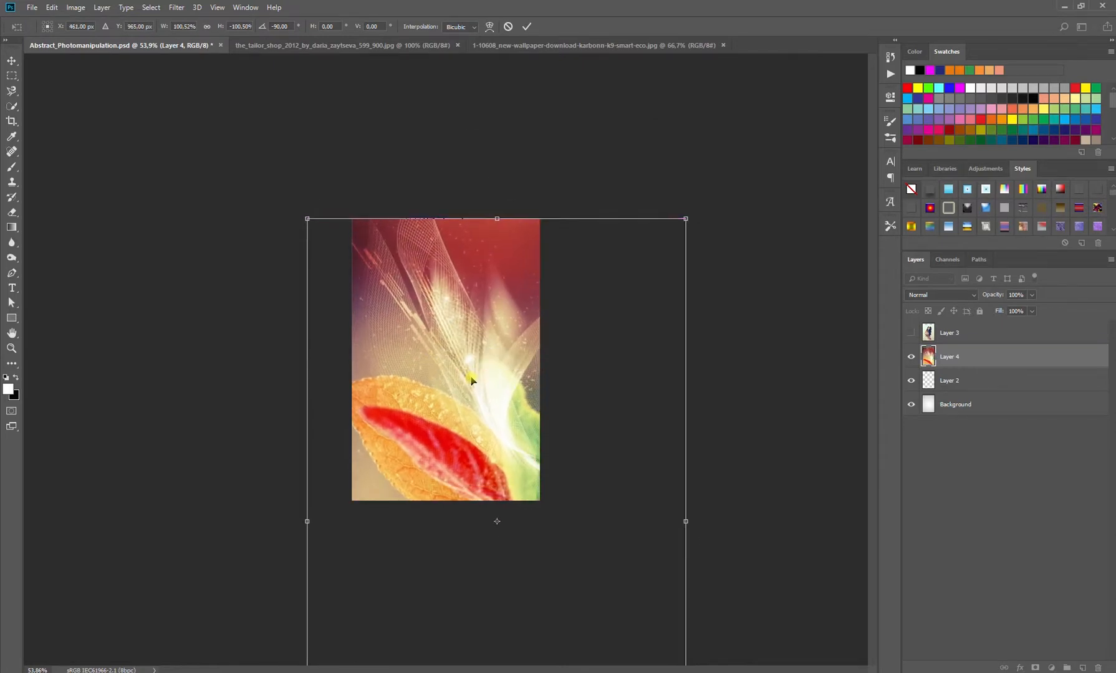
drag(685, 219, 694, 205)
drag(468, 268, 469, 280)
key(Return)
Step: Move Layer 2 above the leaf layer and make the woman's Layer 3 visible
drag(941, 379, 954, 343)
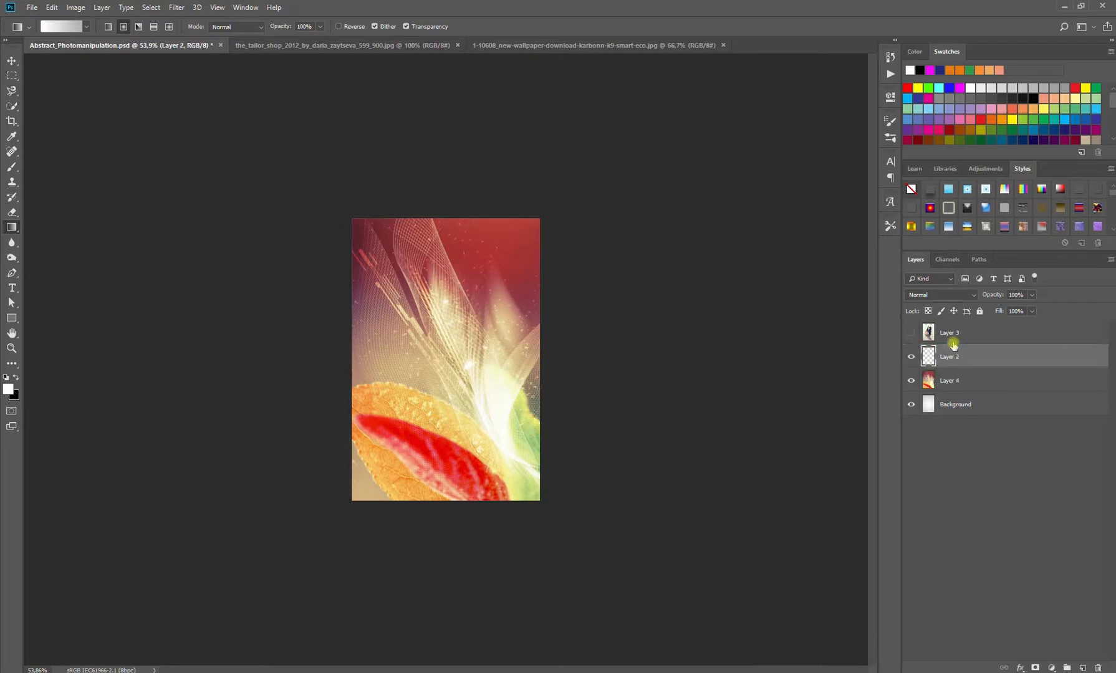
click(947, 333)
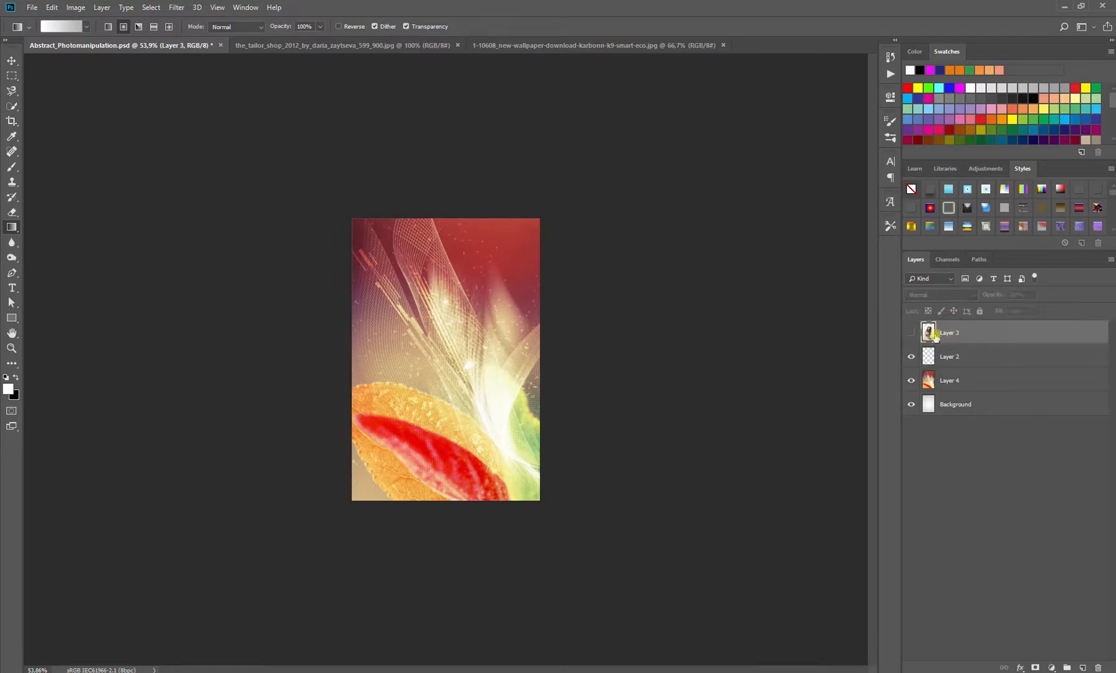
click(910, 333)
Step: Duplicate Layer 3 and add a layer mask filled with black to the original Layer 3
key(ctrl+j)
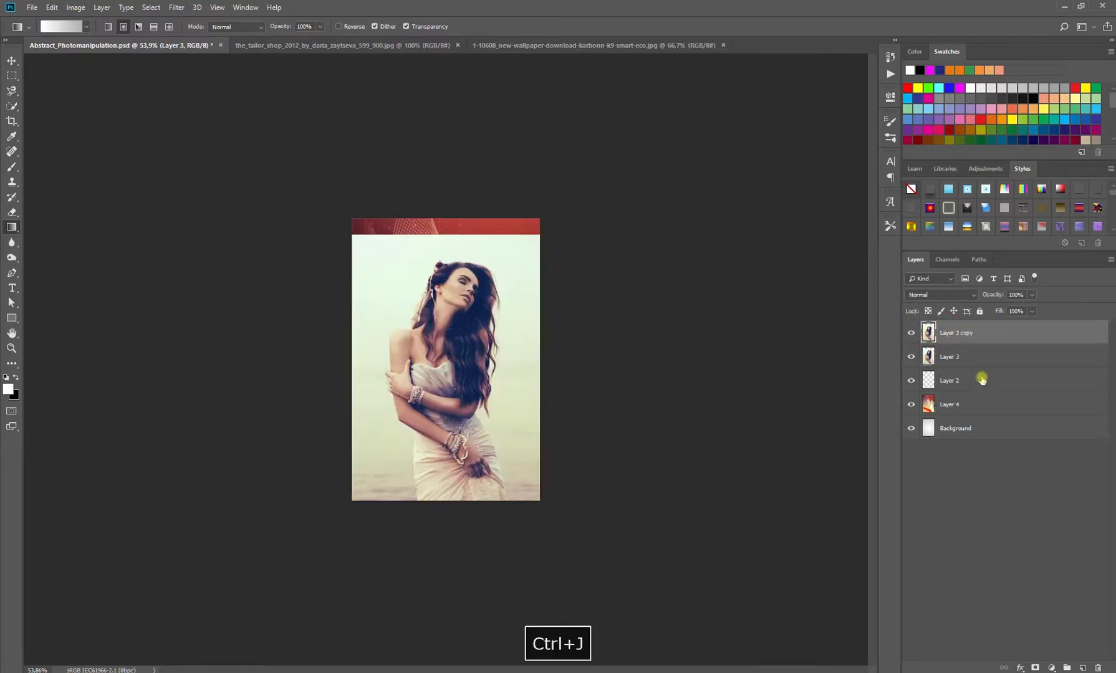
click(951, 357)
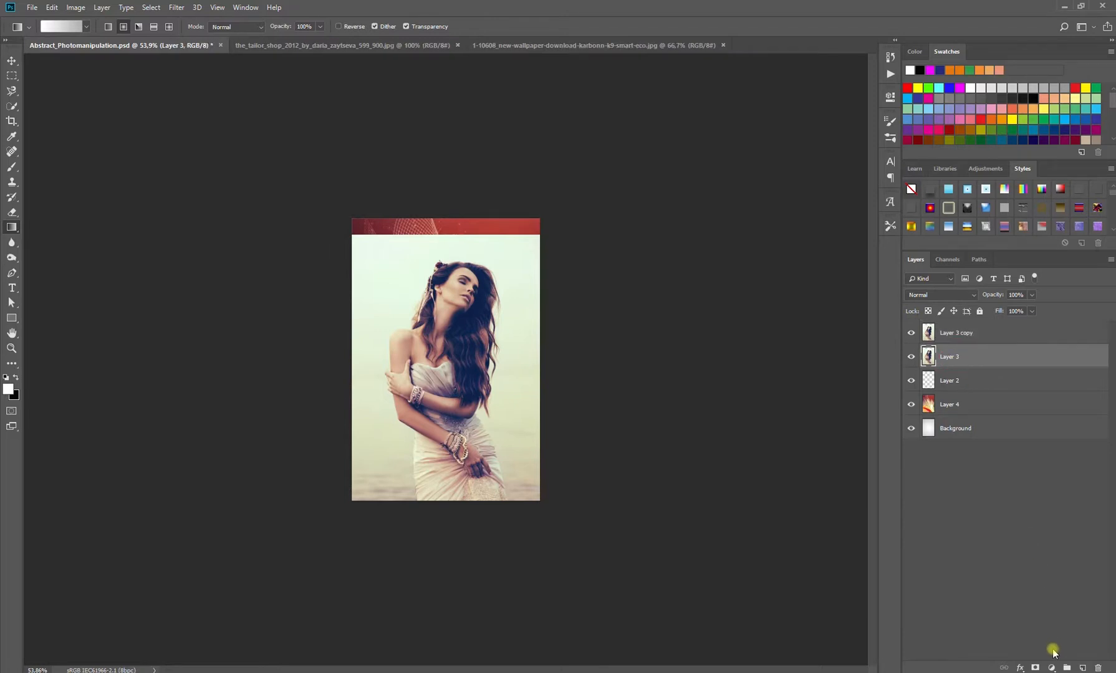
click(1035, 667)
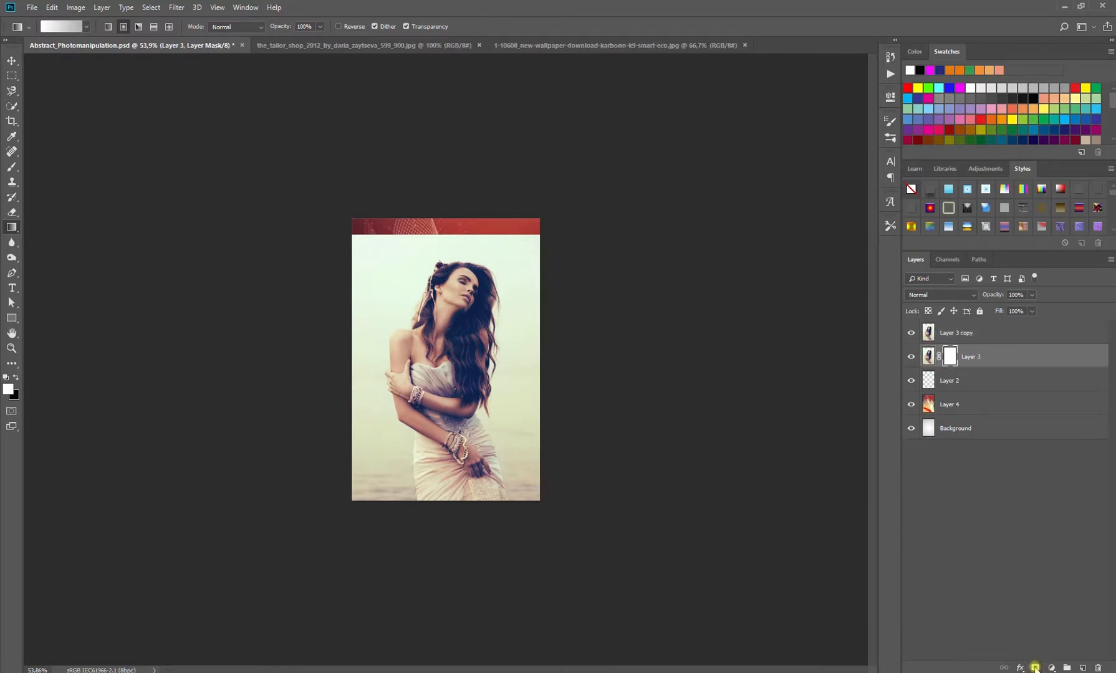
key(x)
key(alt+BackSpace)
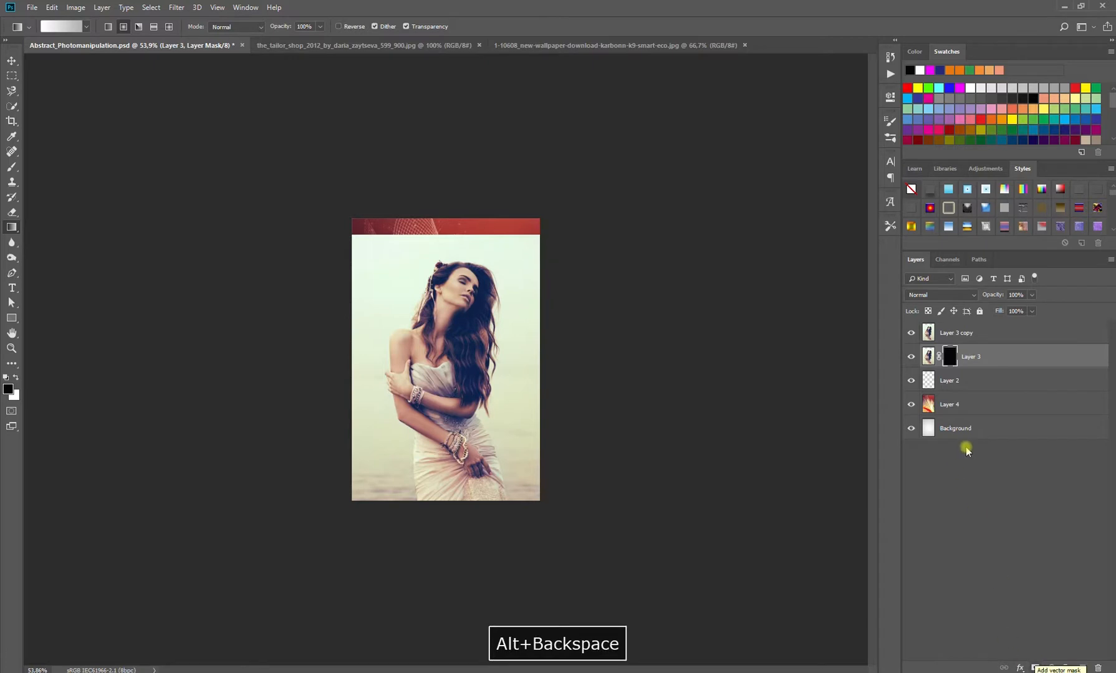
Step: Target Layer 3's mask, choose the 737 px splatter brush with white as foreground colour, and set its size to 810 px
click(960, 333)
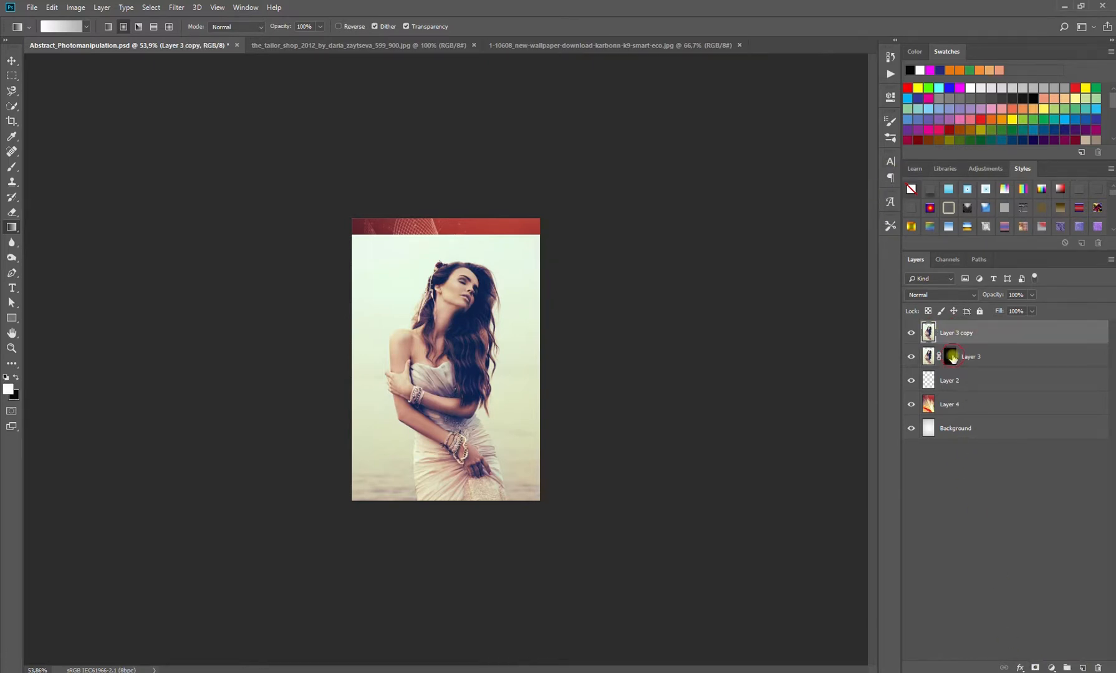
click(950, 356)
key(x)
click(888, 140)
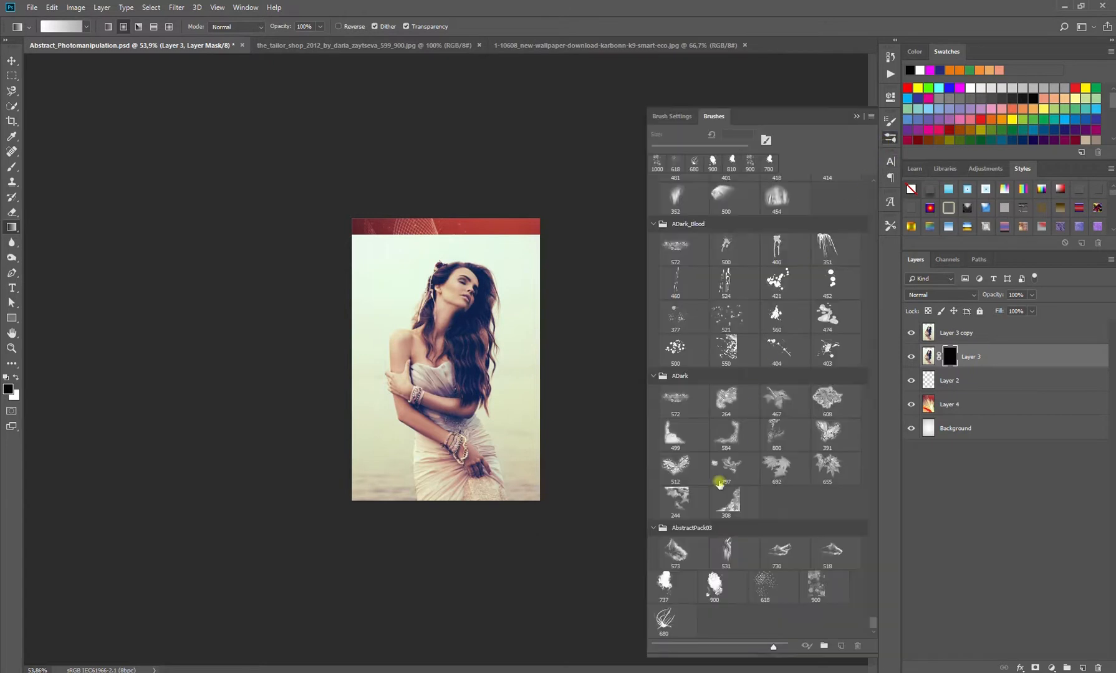
click(668, 583)
click(857, 117)
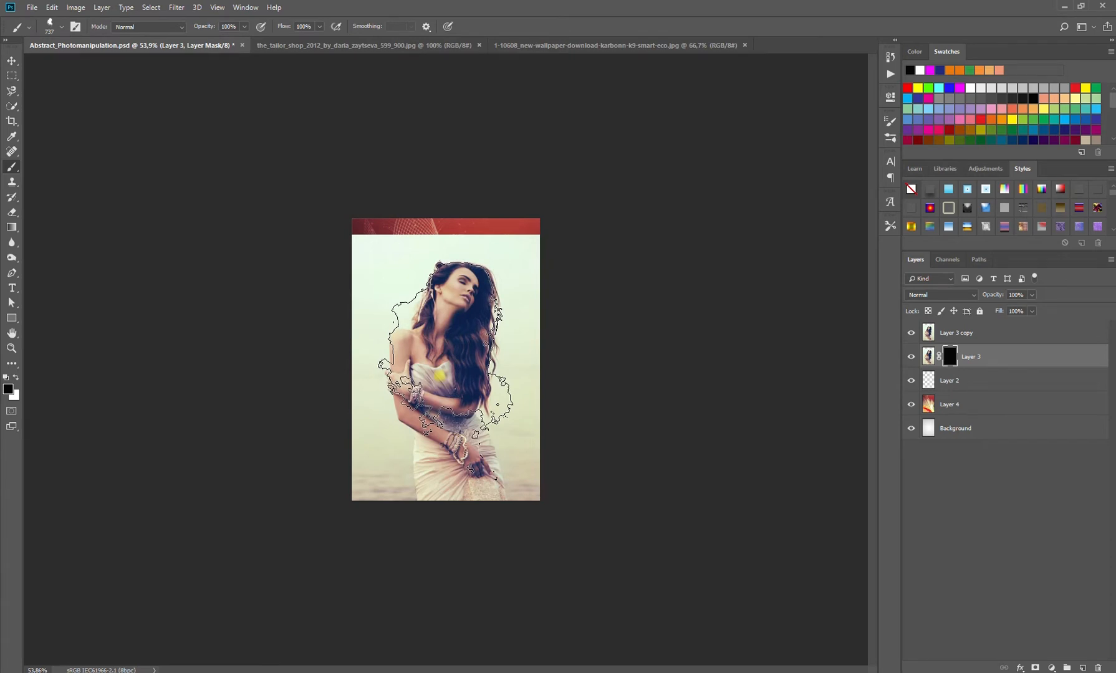
key(x)
click(890, 122)
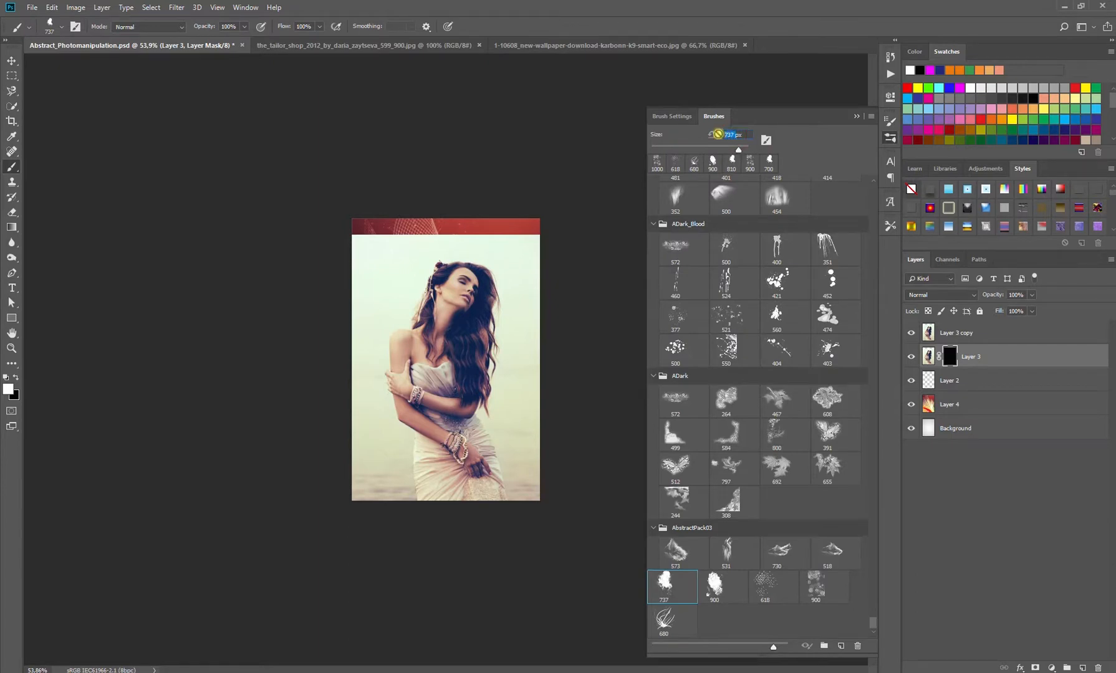
text(810)
click(858, 117)
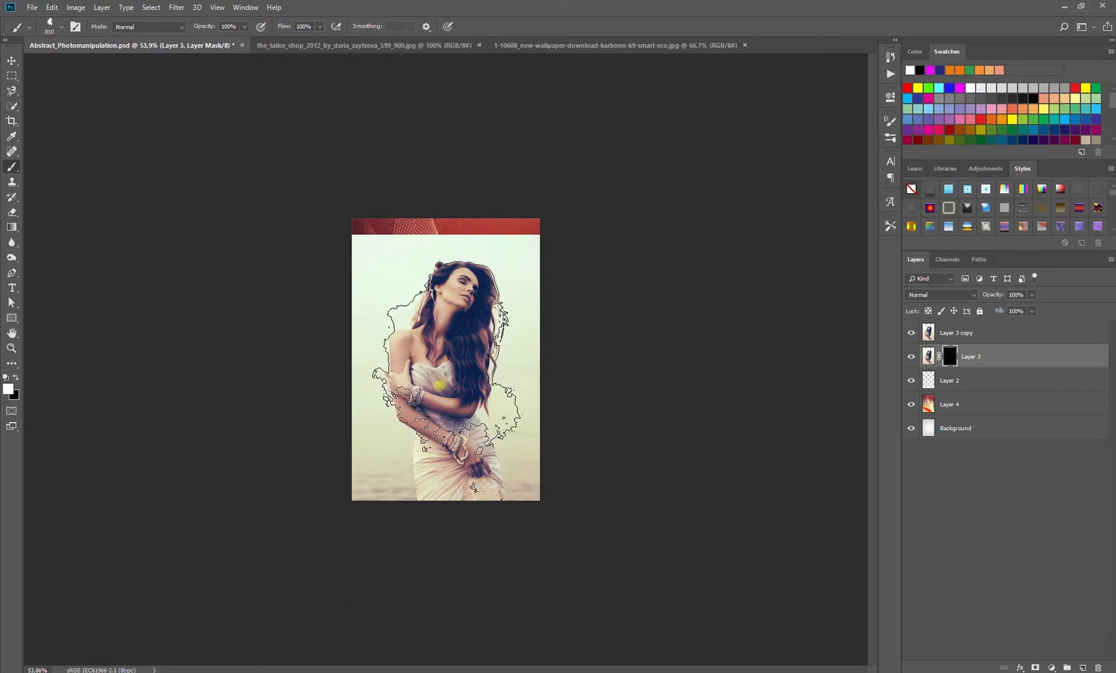
Step: Stamp the splatter brush once over the woman's upper body on Layer 3's mask and hide Layer 3 copy
click(439, 386)
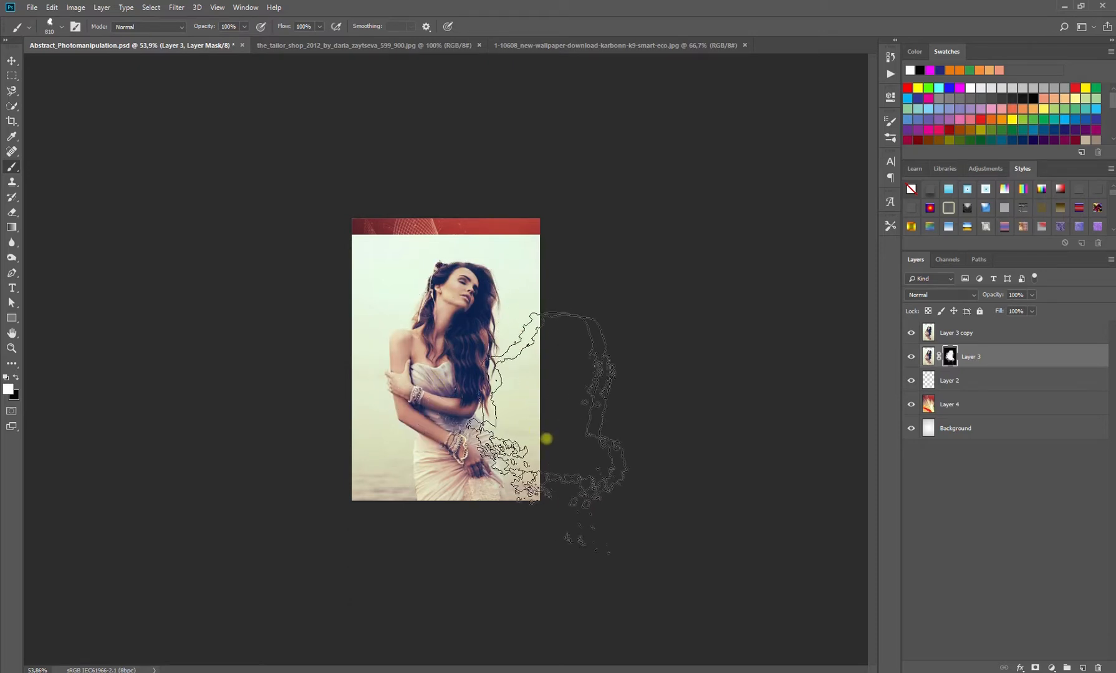
click(911, 332)
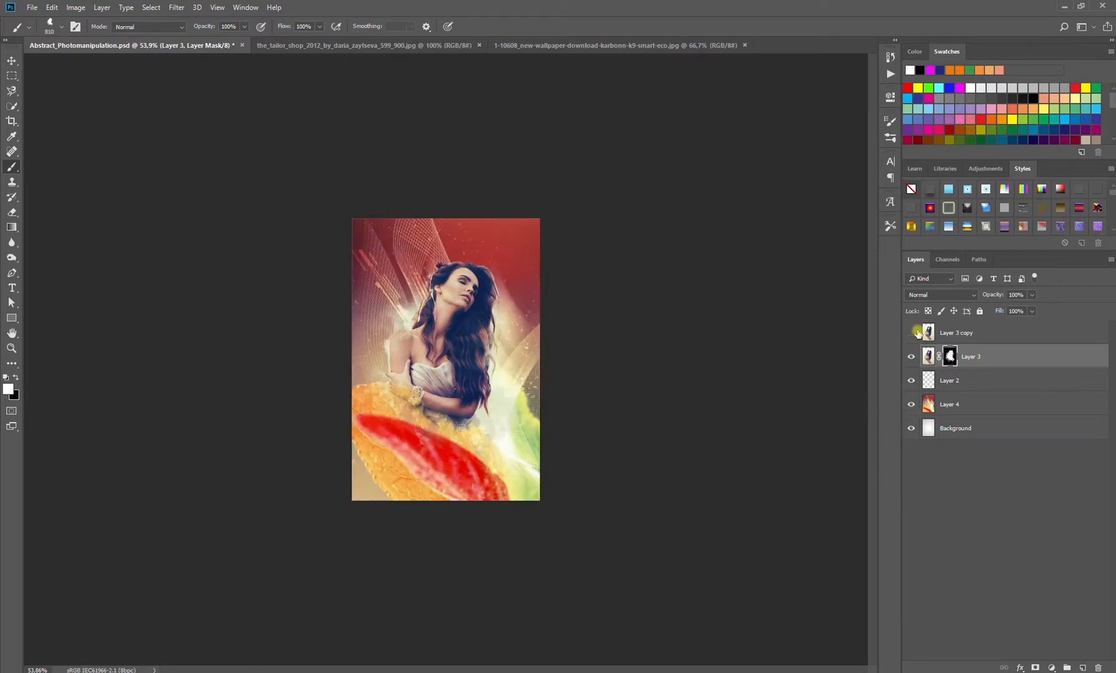
click(12, 61)
scroll(436, 326, up, 2)
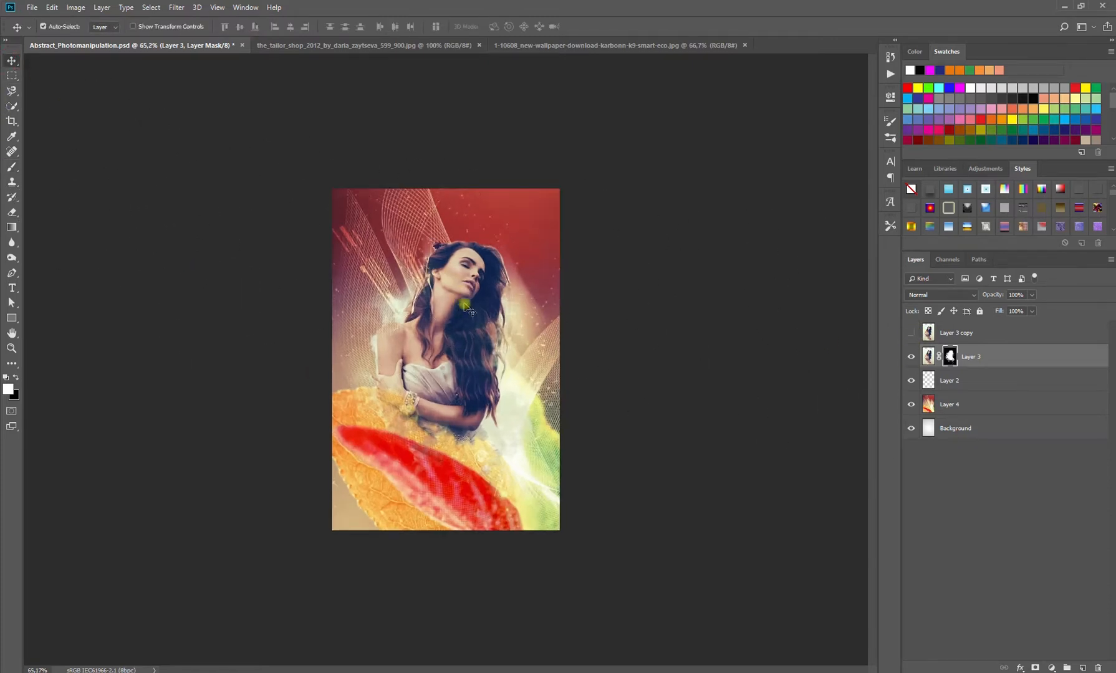
Step: On Layer 2, stamp white light streaks with the 680 px brush and glowing dots with the 618 px brush behind the woman
click(993, 387)
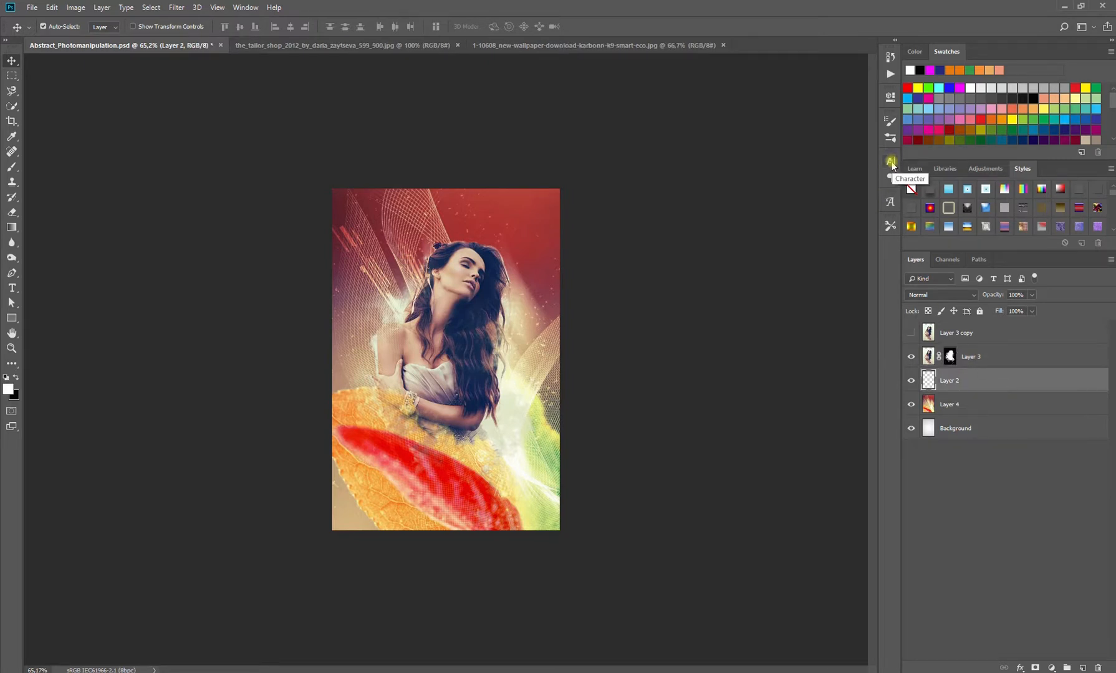
click(890, 139)
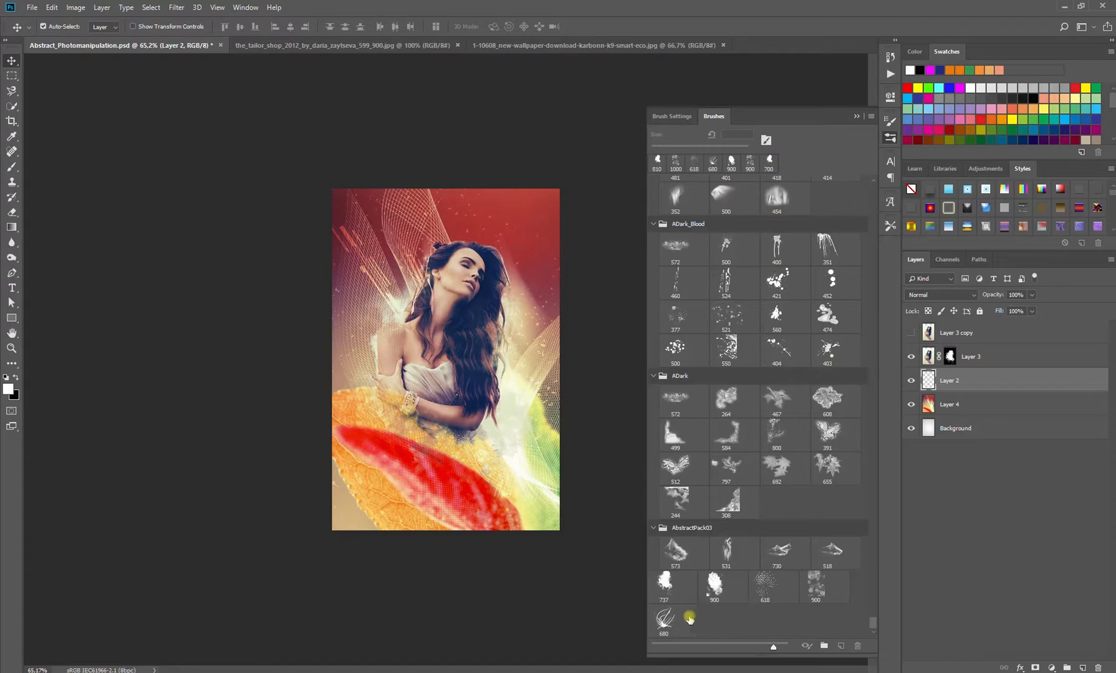
click(662, 621)
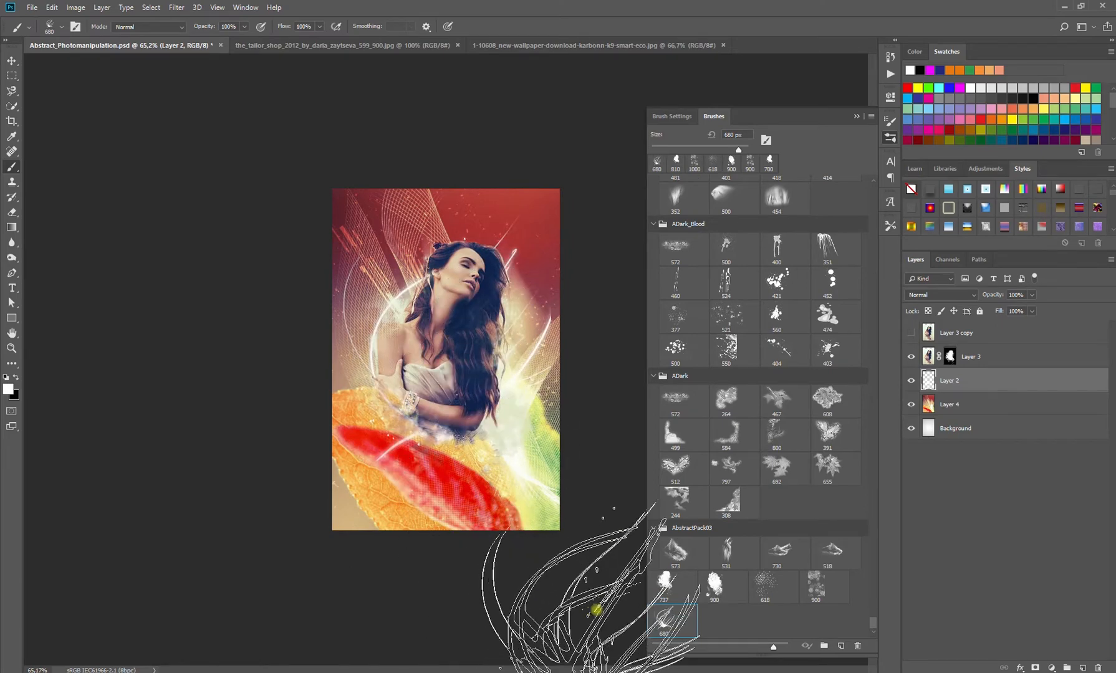
click(766, 586)
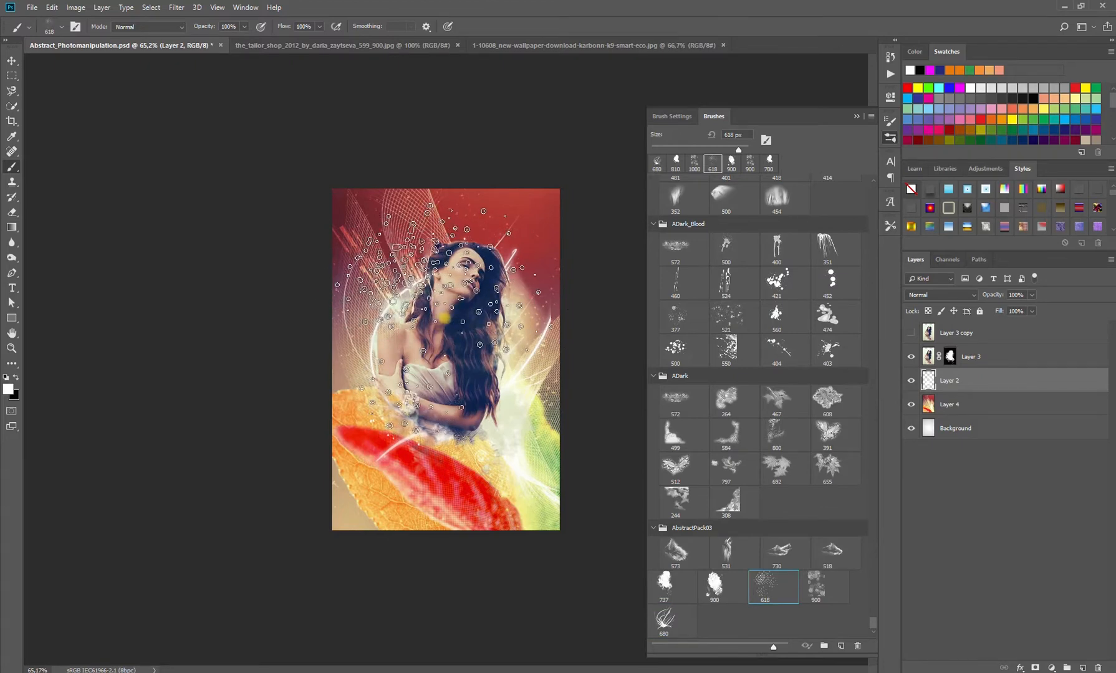
click(444, 318)
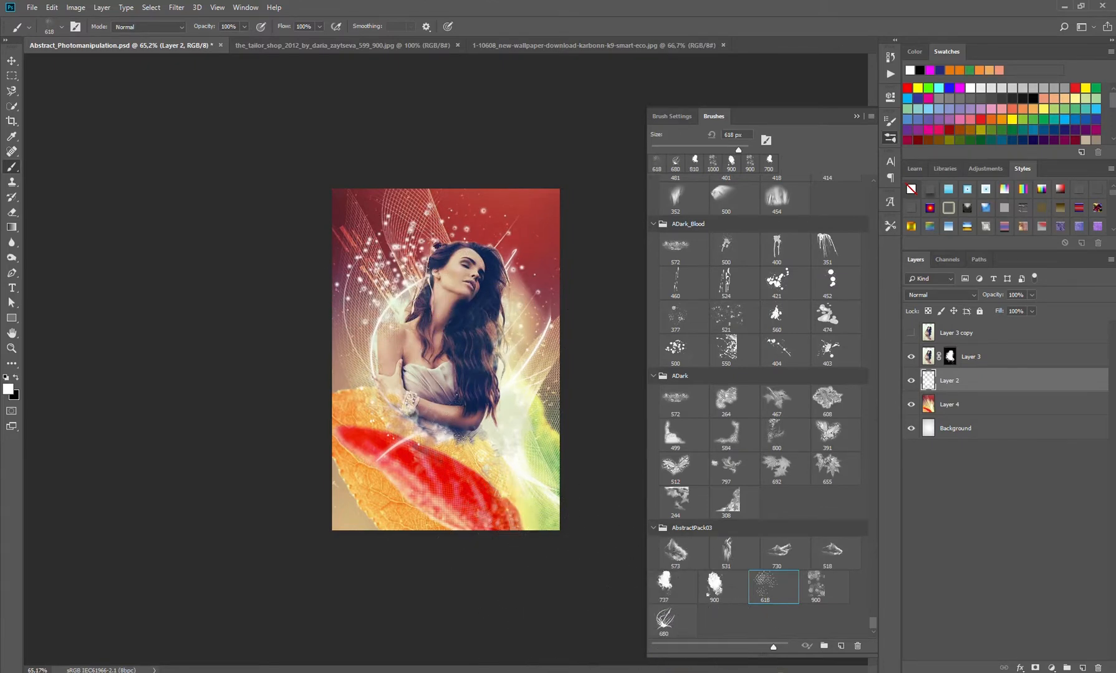
Step: Undo the glowing dots stamped on Layer 2 and choose the 900 px bokeh circles brush
click(816, 586)
key(ctrl+z)
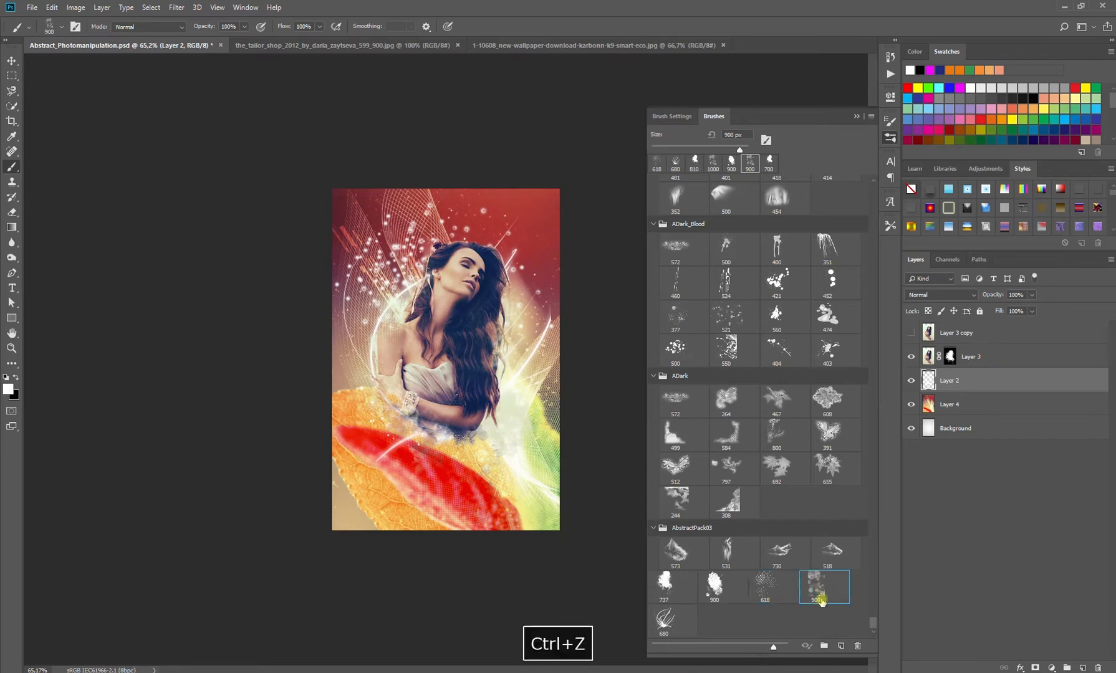
key(ctrl+n)
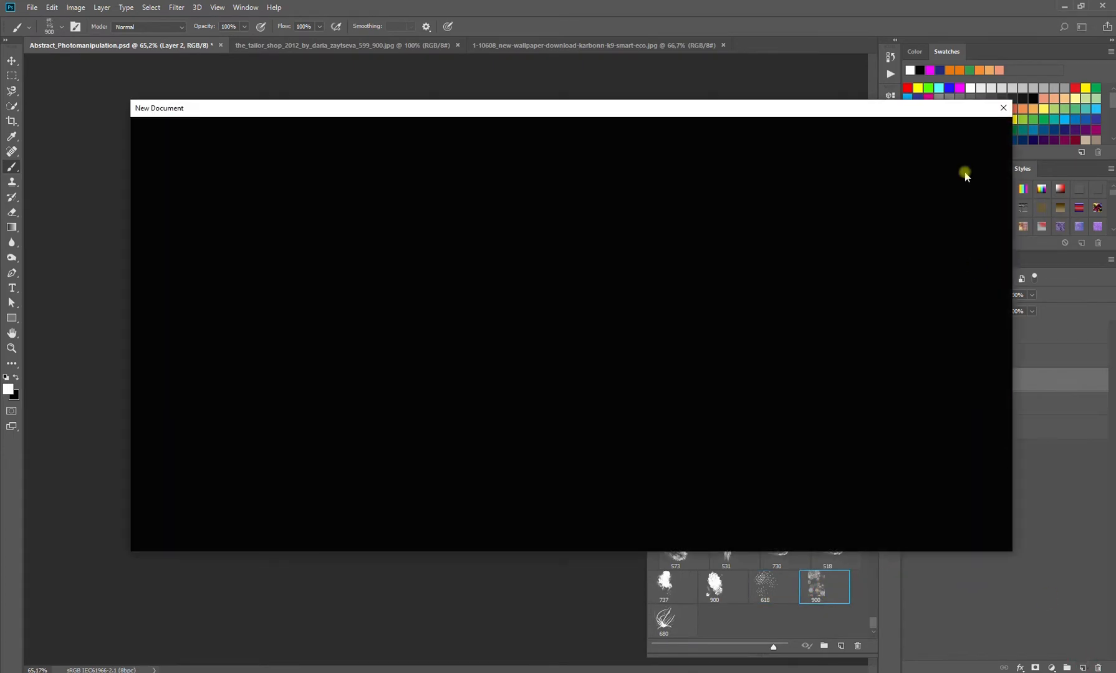
click(1001, 109)
Step: Add a new layer above Layer 2 and stamp the bokeh circles brush once at 1000 px over the centre of the image
click(1081, 668)
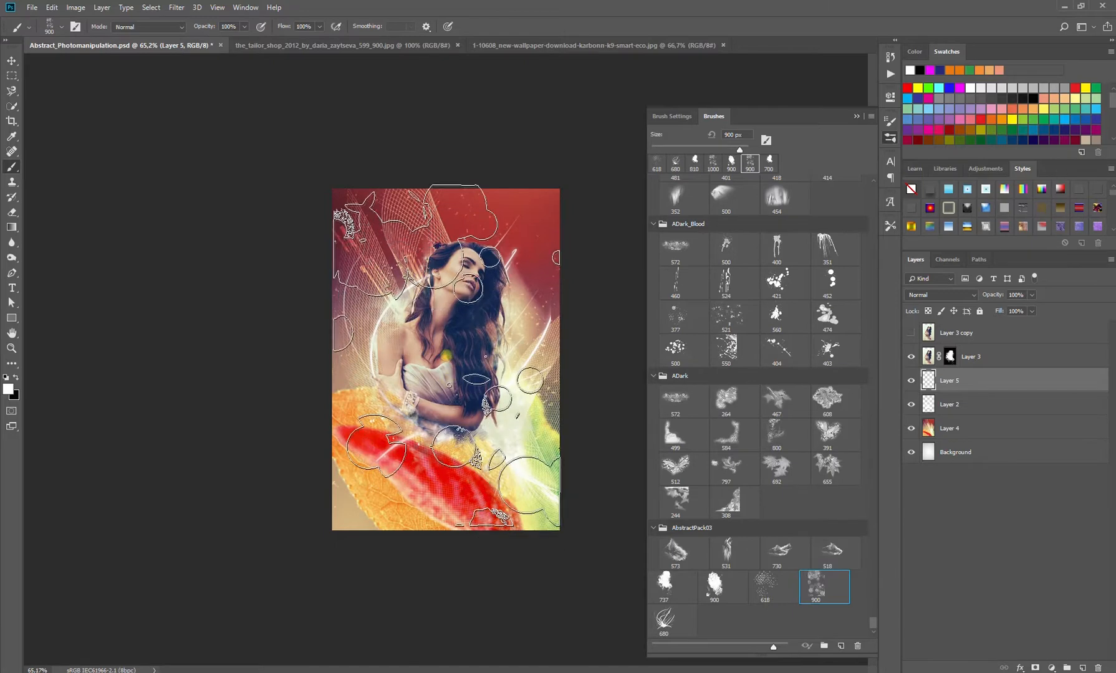
key(bracketright)
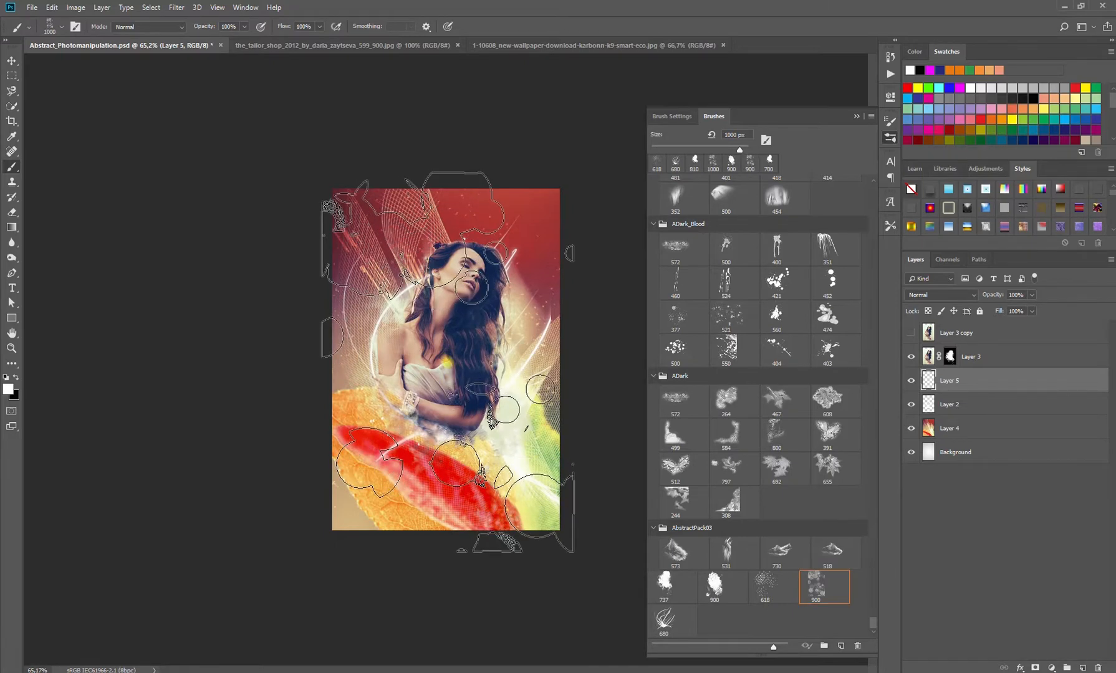
click(448, 361)
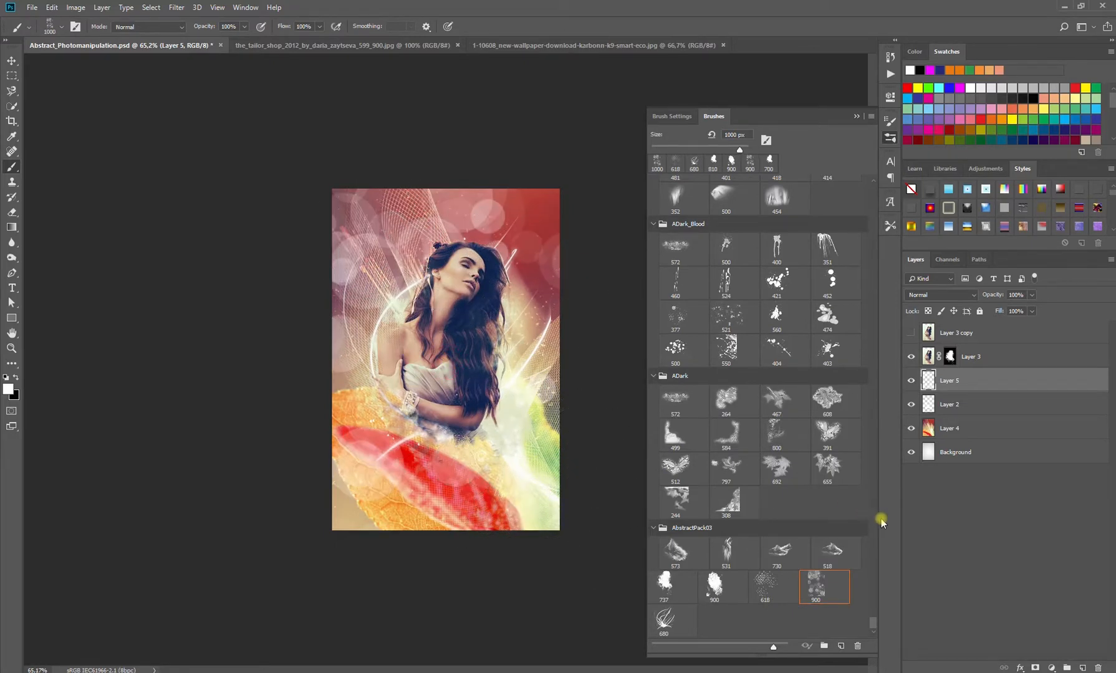
Step: Move Layer 2 above the bokeh layer and stamp the 618 px glowing dots brush once on a new layer between them
drag(974, 408, 975, 372)
click(969, 406)
click(1082, 667)
click(767, 586)
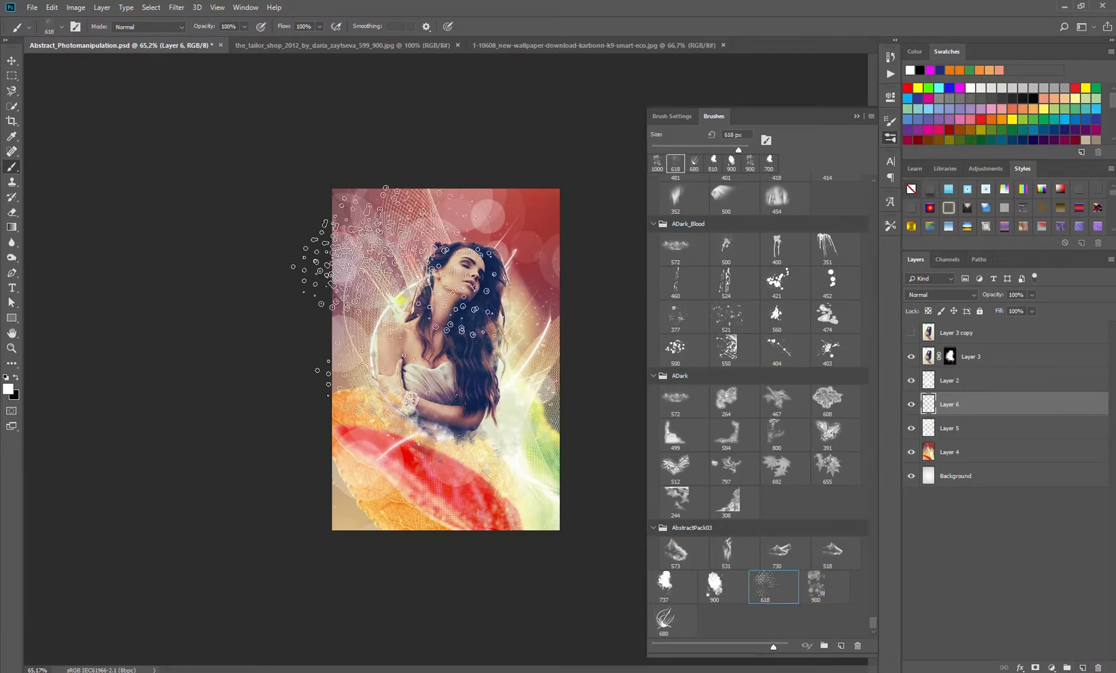
click(444, 319)
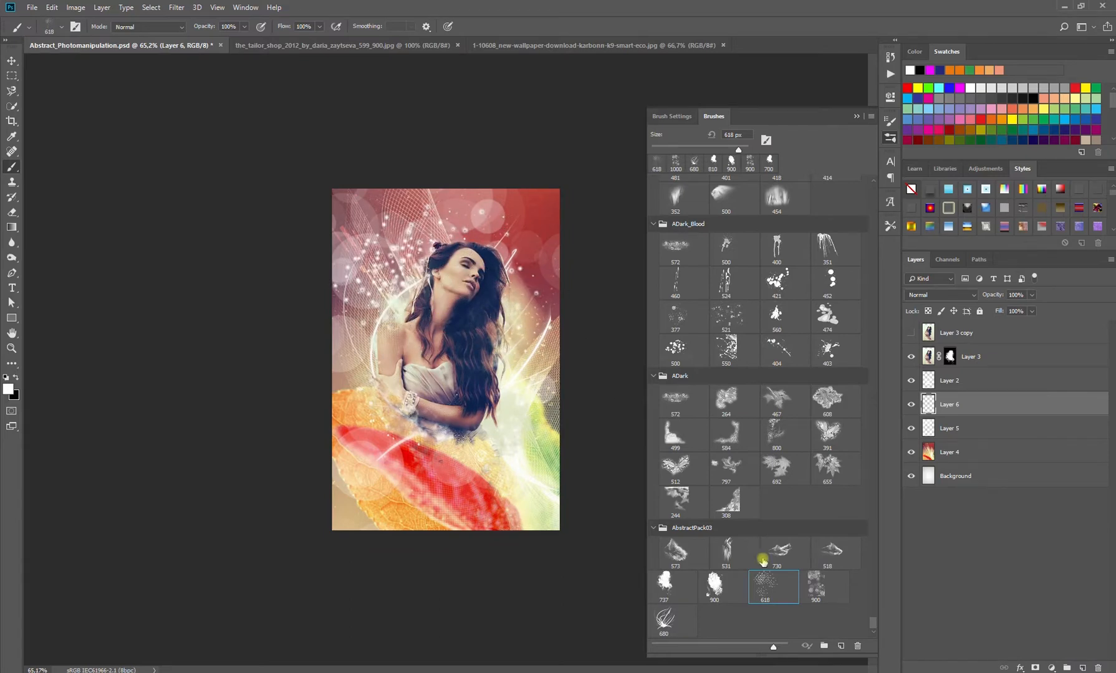
Step: Add a Photo Filter adjustment clipped to Layer 3, set it to Cooling Filter (82) and reduce its density
click(980, 380)
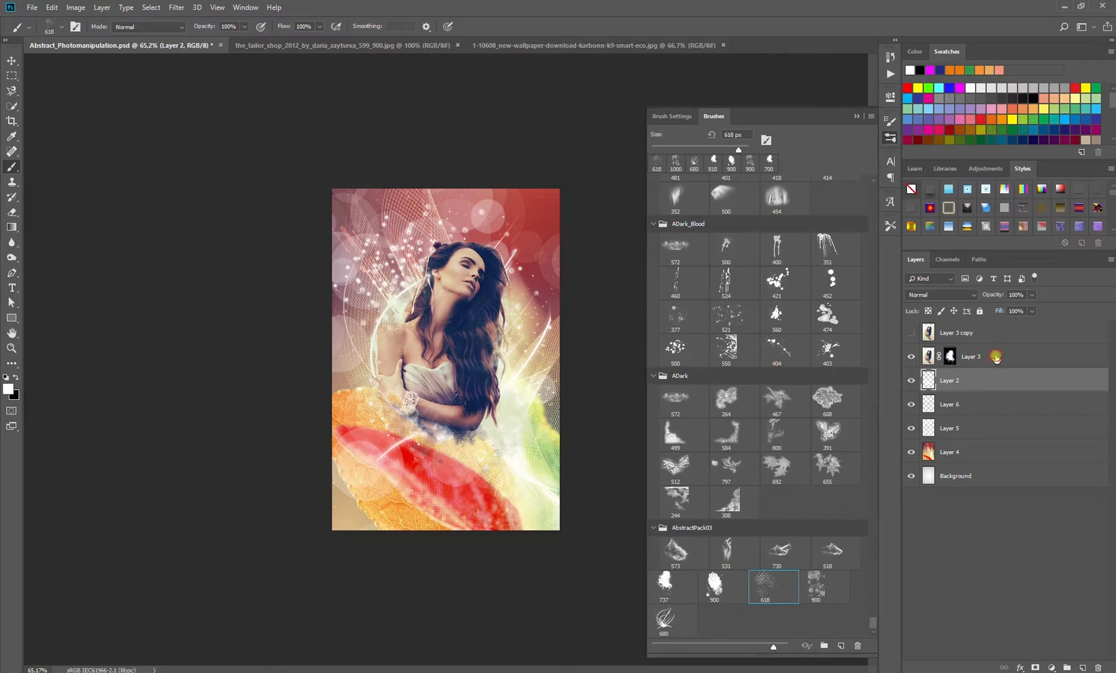
click(996, 357)
click(1050, 667)
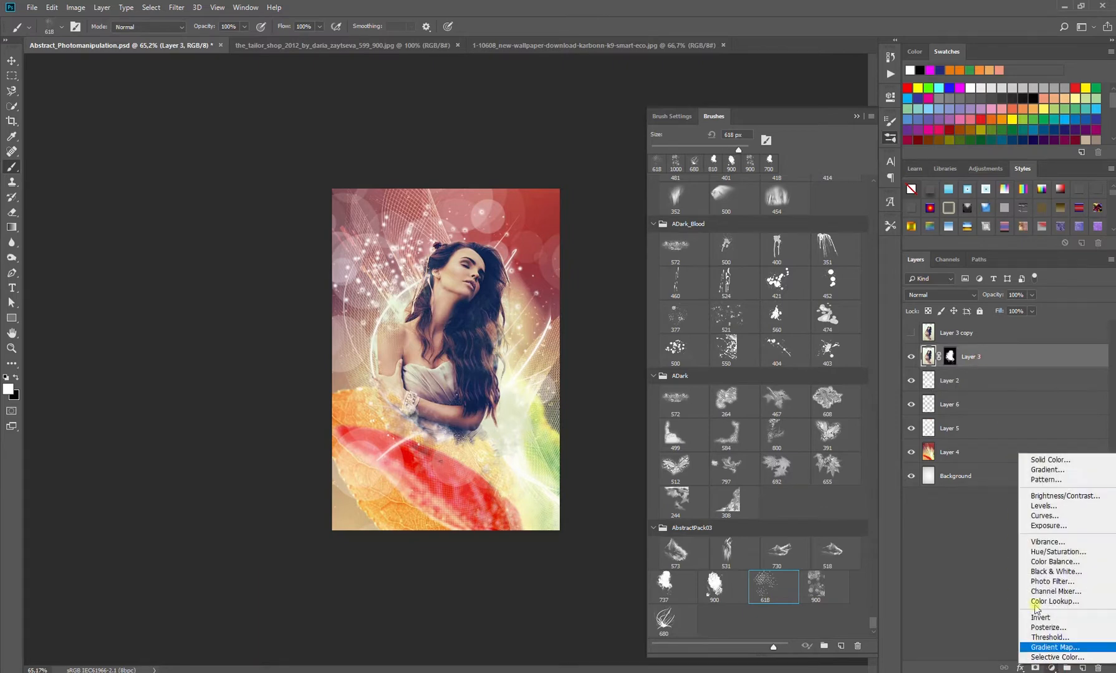
click(1052, 582)
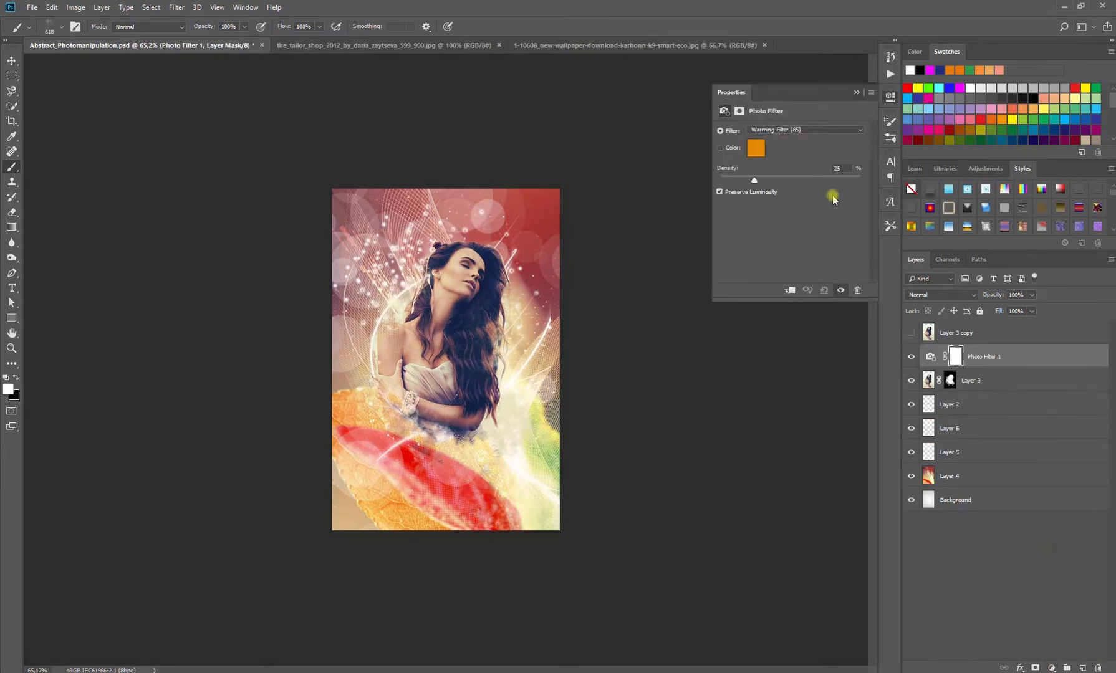
click(804, 134)
click(780, 185)
click(790, 291)
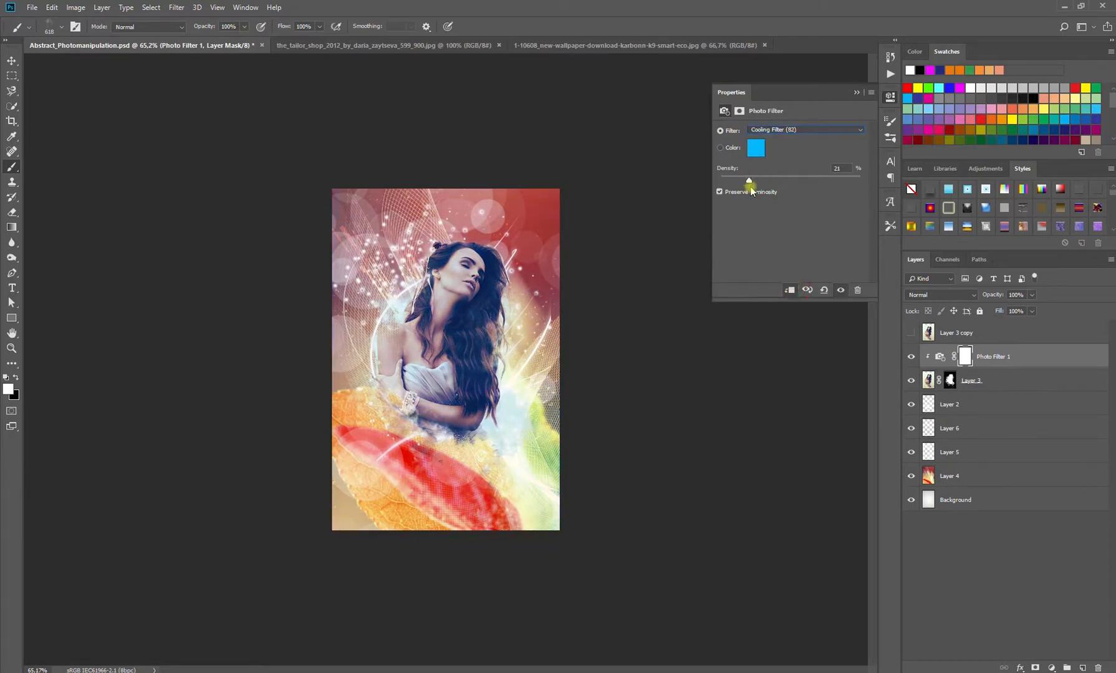
drag(750, 180, 740, 181)
click(859, 93)
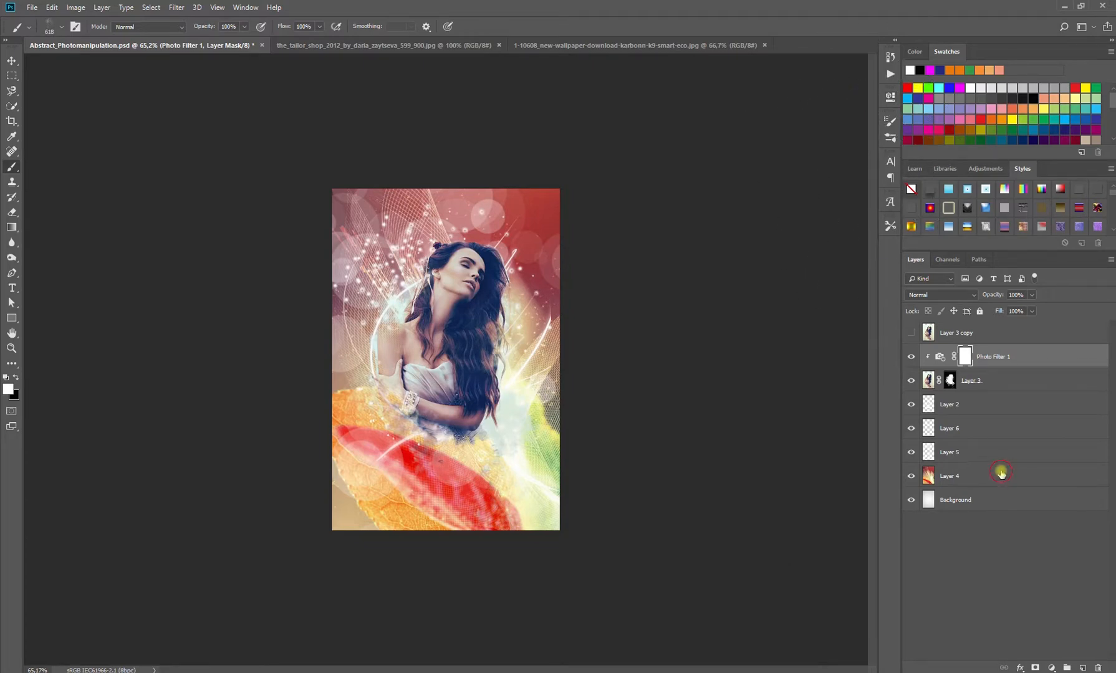
Step: Set Layer 4's opacity to 41% and its blending mode to Subtract
click(1001, 474)
drag(992, 298, 978, 298)
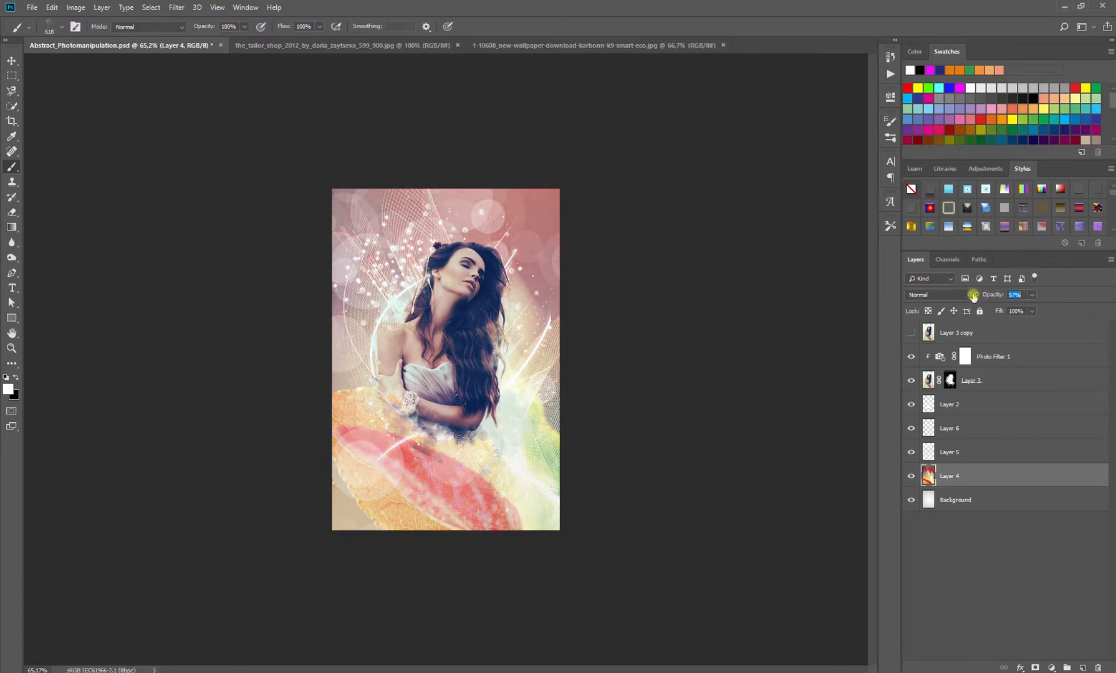
drag(992, 298, 983, 297)
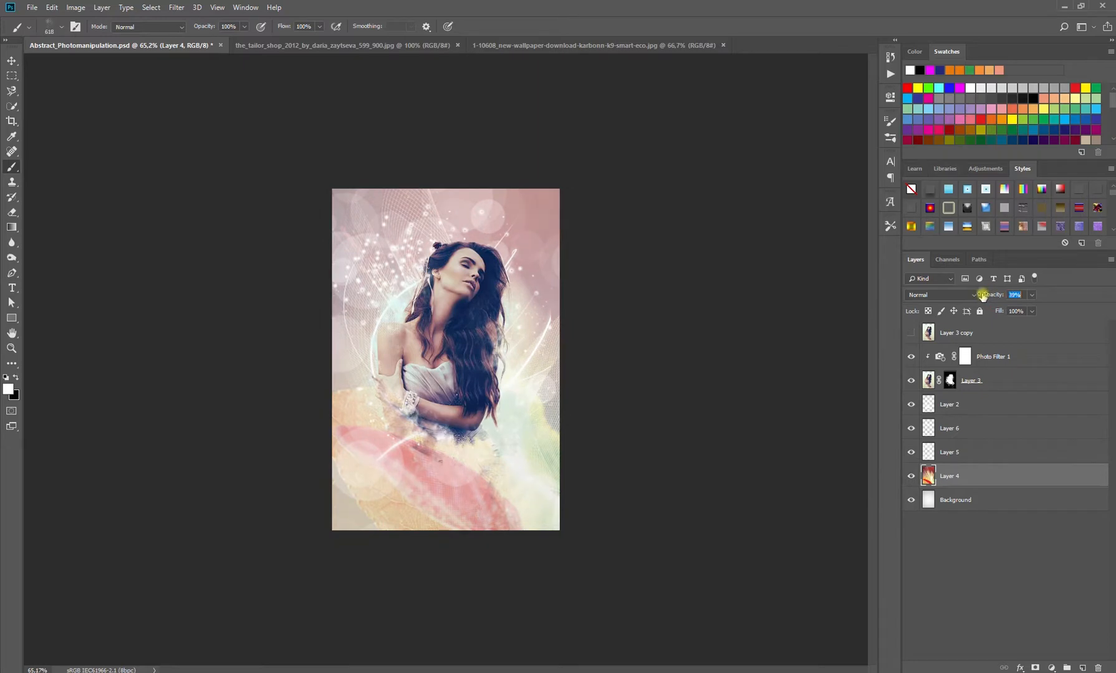
click(971, 295)
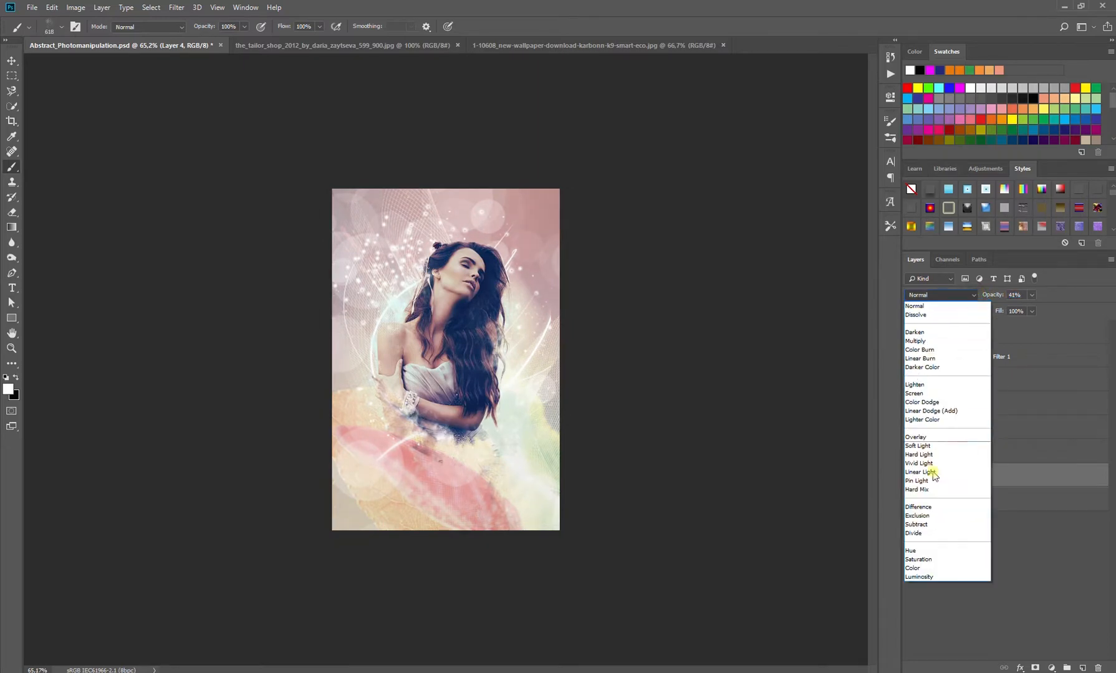
click(936, 525)
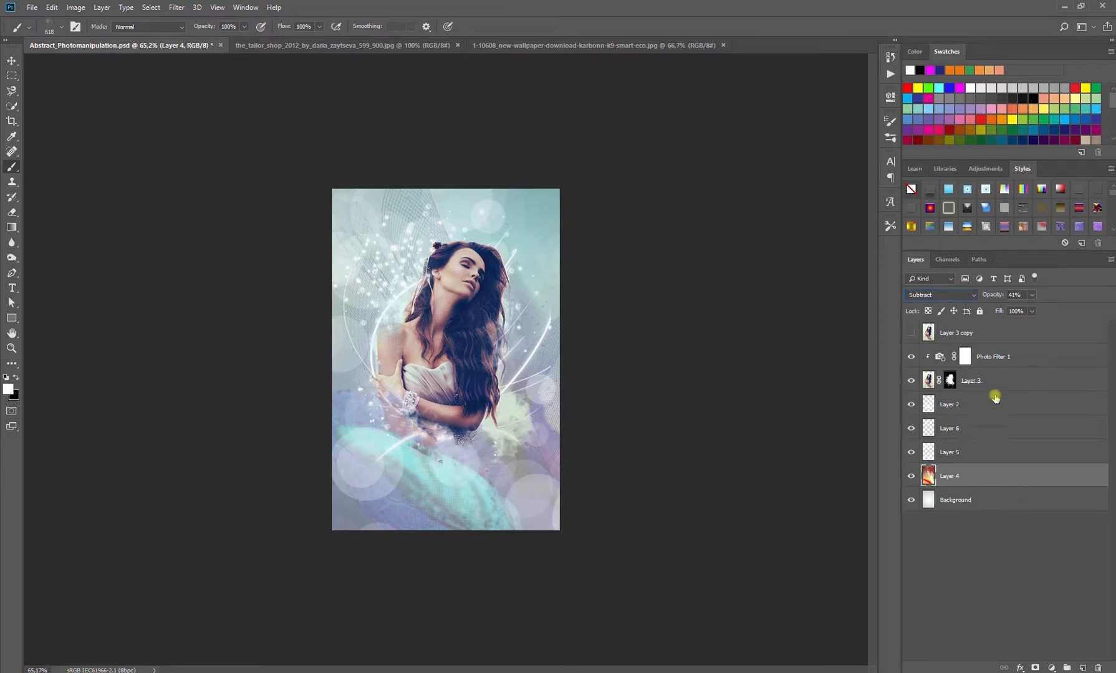
Step: Add a clipped Brightness/Contrast adjustment directly above Layer 3 with brightness 27 and contrast 21, and compare the image with and without it
click(1018, 362)
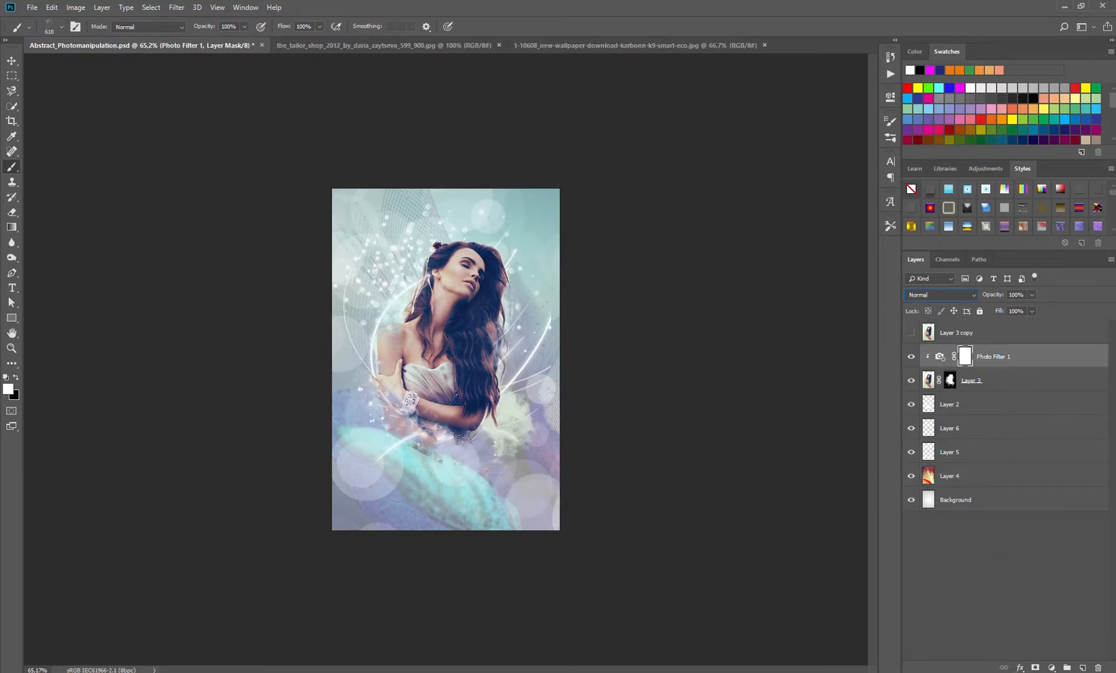
click(997, 381)
click(1049, 667)
click(1043, 496)
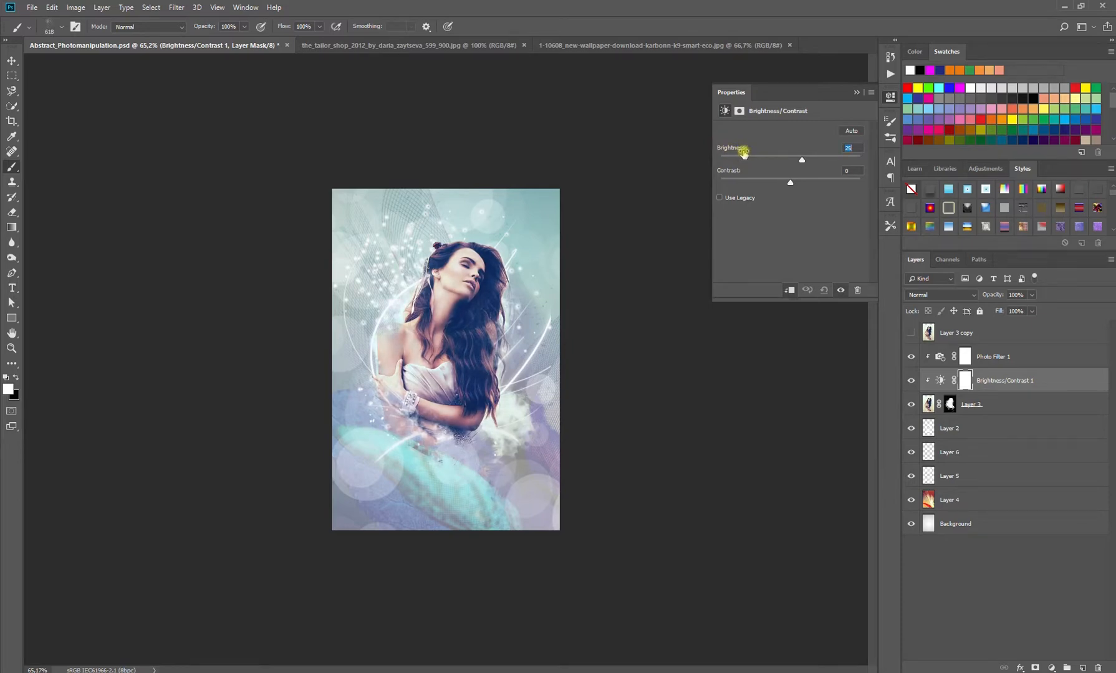
drag(744, 151, 745, 152)
click(840, 287)
click(840, 287)
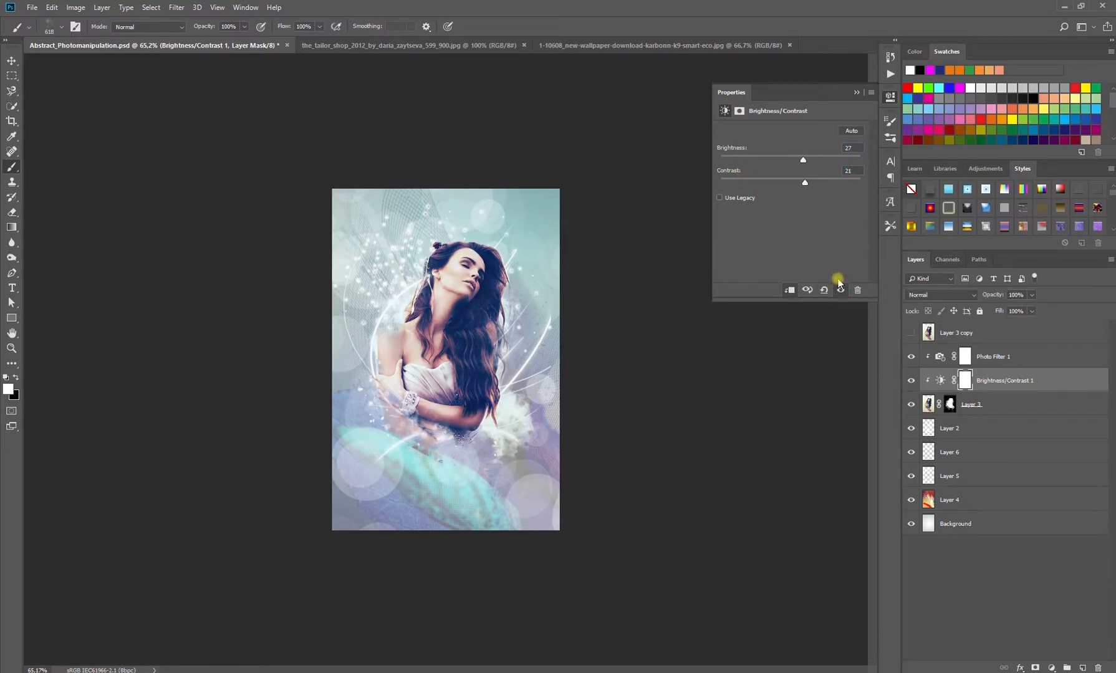
click(856, 93)
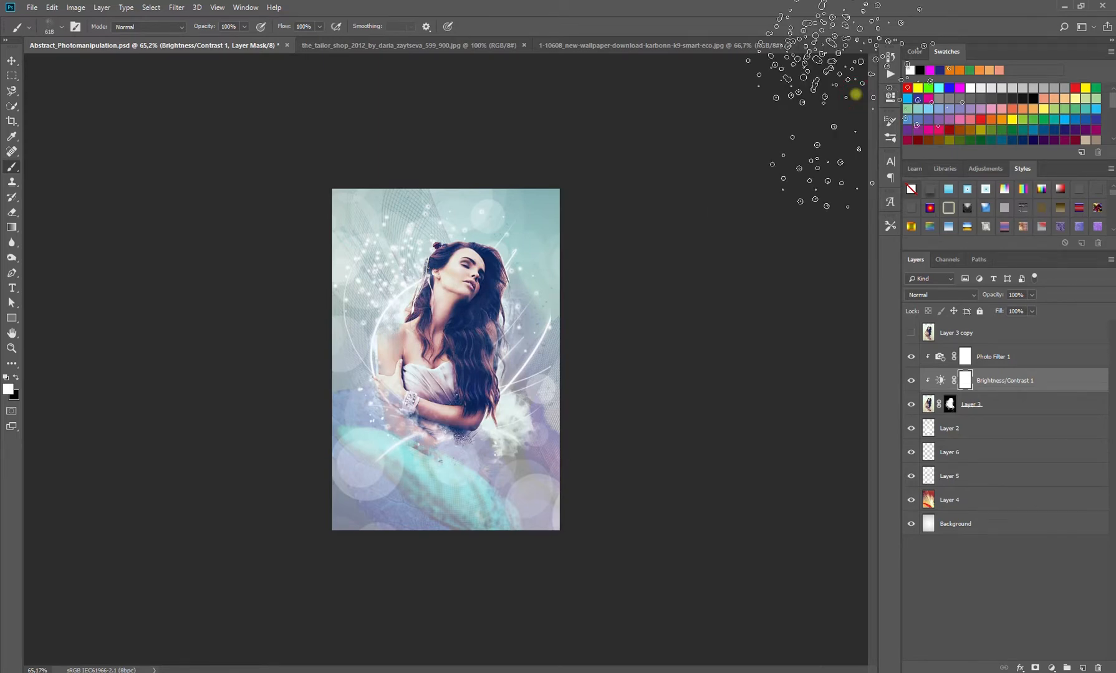
Step: Add a clipped Levels adjustment above Layer 3 using the saved custom preset with input levels 16, 0.97 and 243, and preview its effect
click(984, 403)
click(1051, 666)
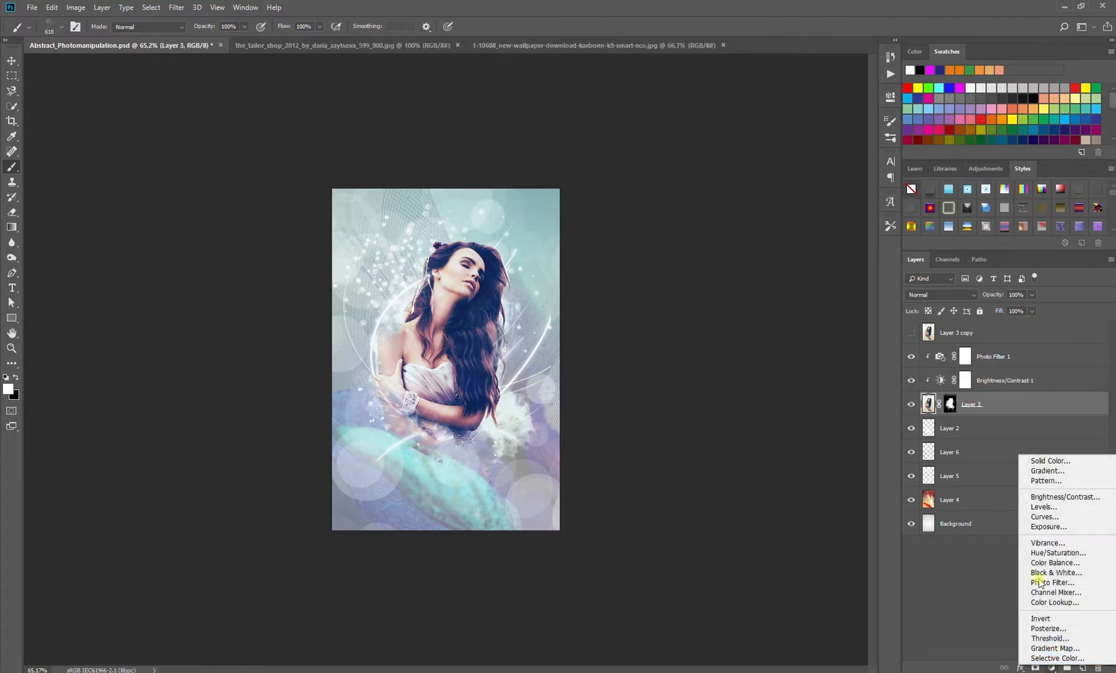
click(1058, 506)
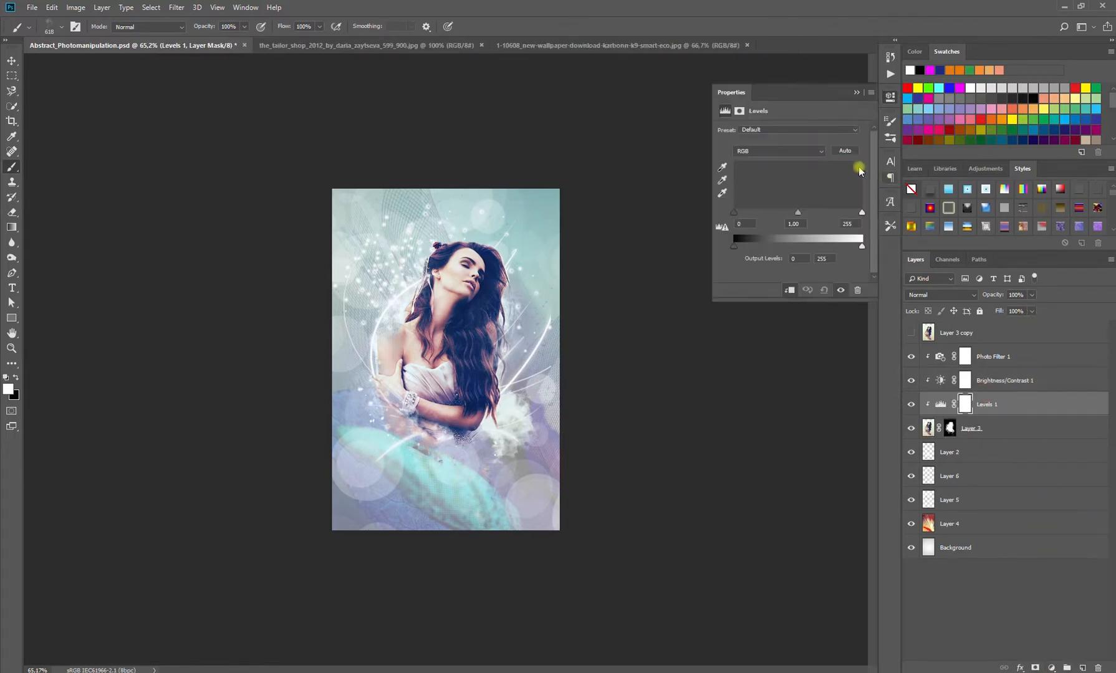
click(846, 129)
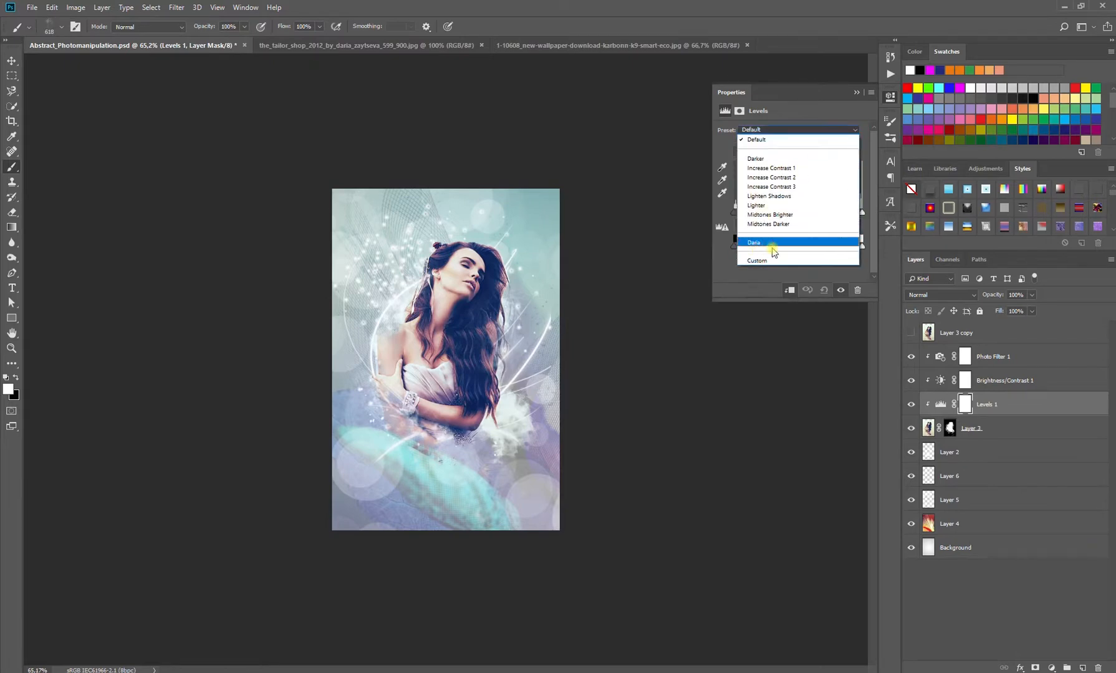
click(754, 242)
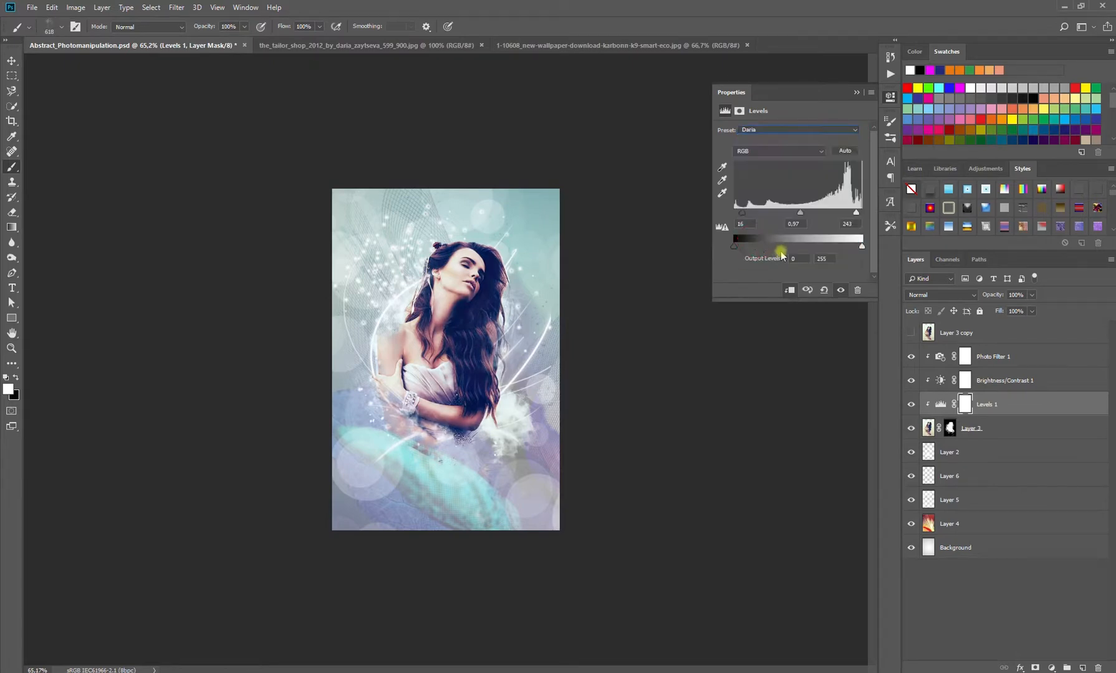
click(840, 292)
click(840, 291)
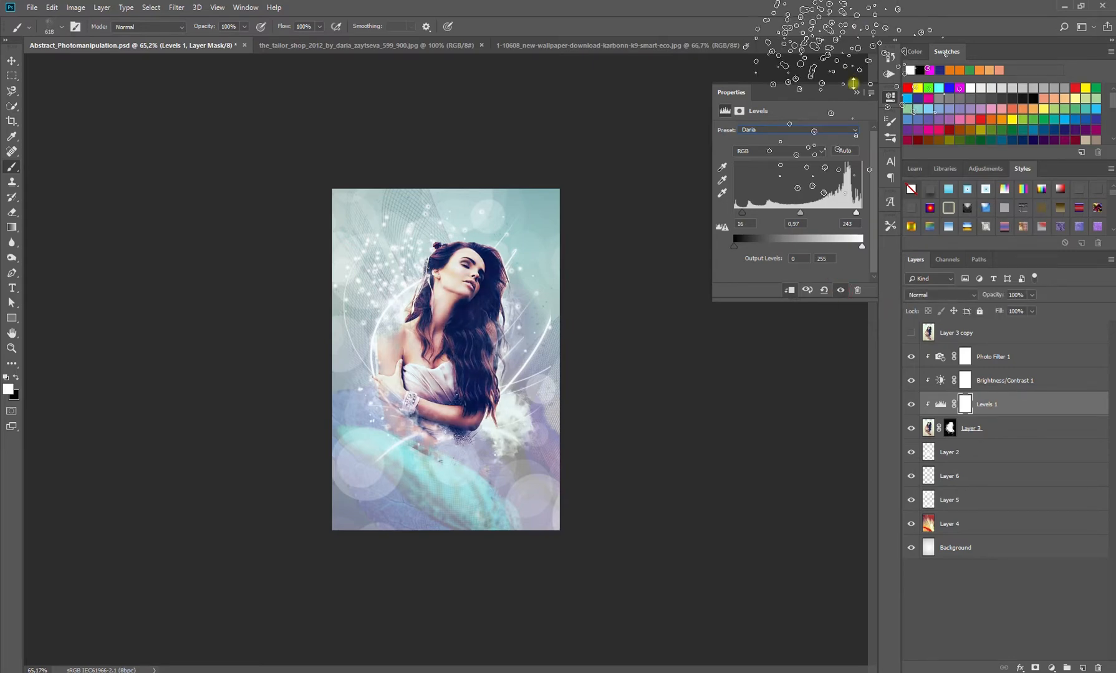
click(855, 96)
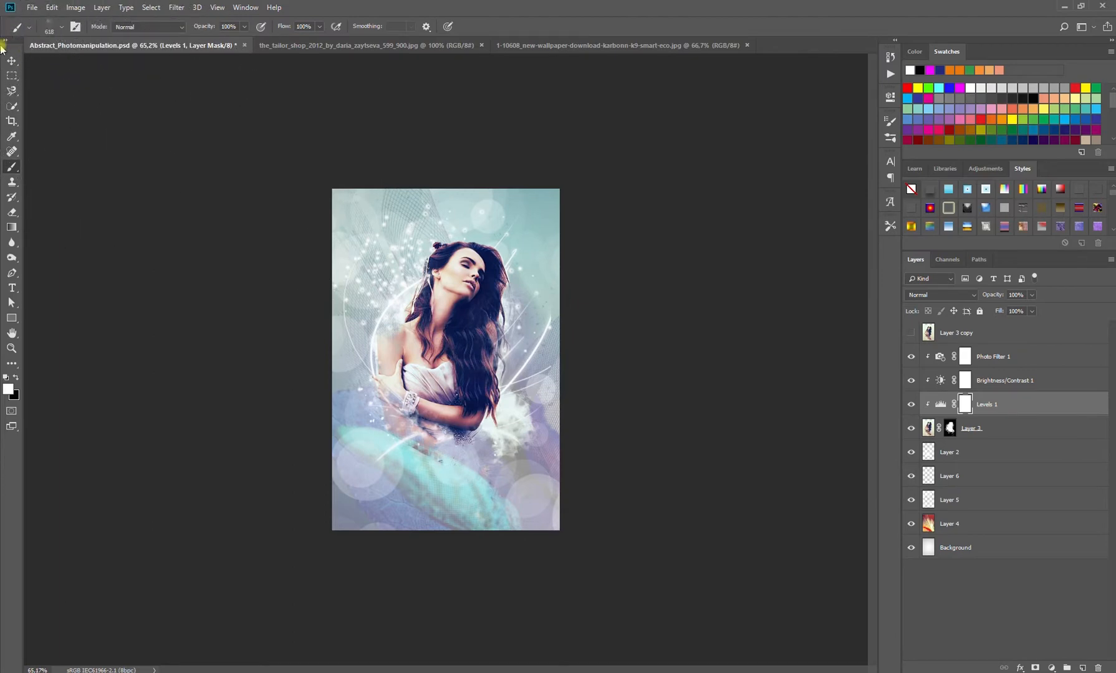
Step: Delete the hidden Layer 3 copy with the Move tool active
click(11, 61)
click(966, 333)
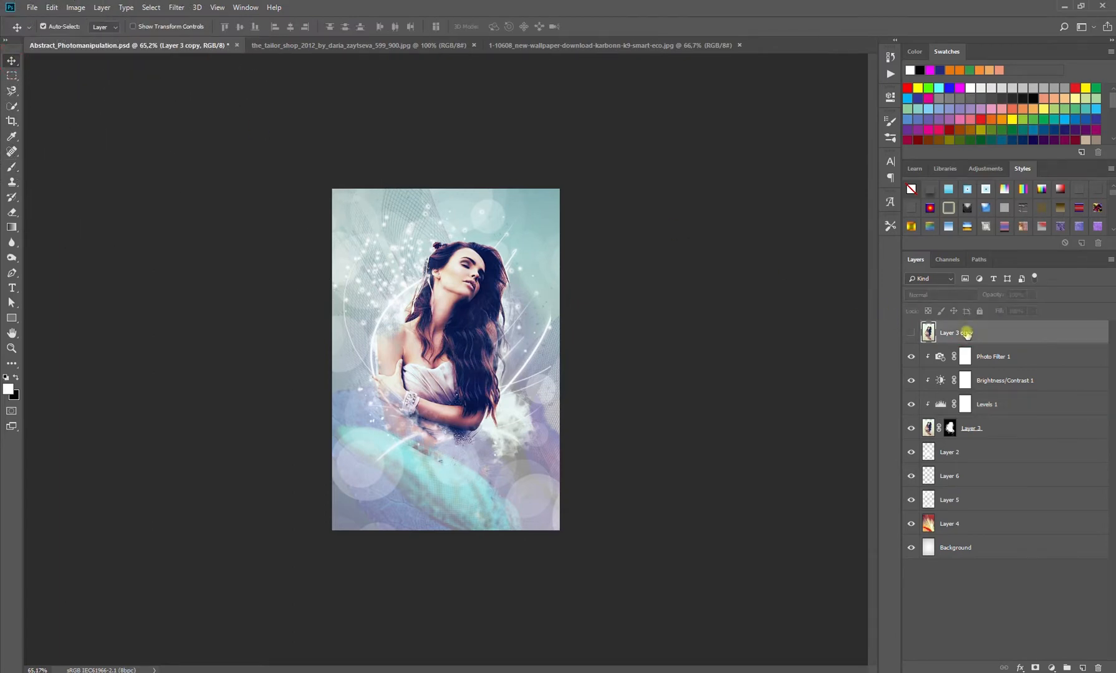
key(Delete)
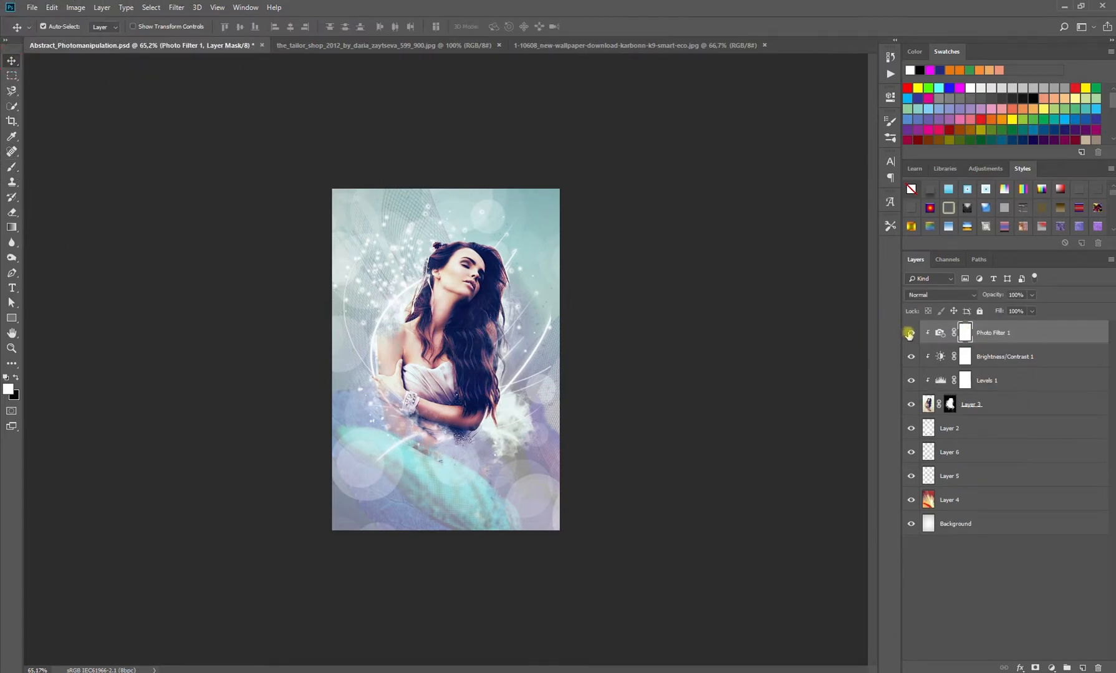
Step: Move Levels 1 to the top of the layer stack, release its clipping mask and compare the image with and without it
drag(990, 379, 991, 335)
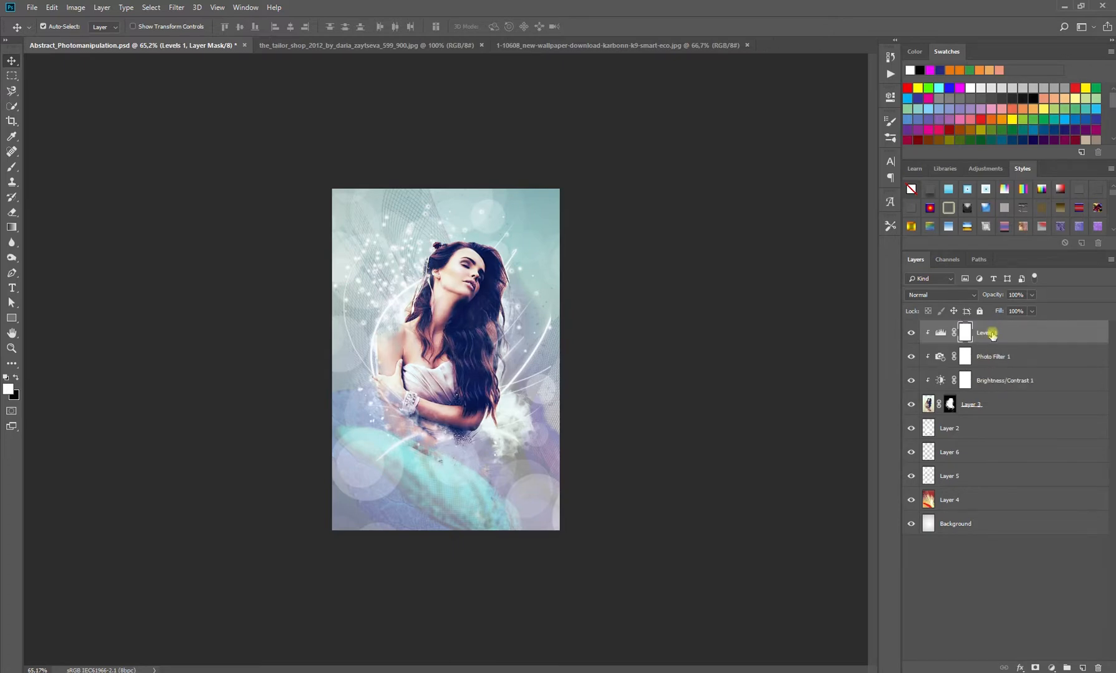
key(space)
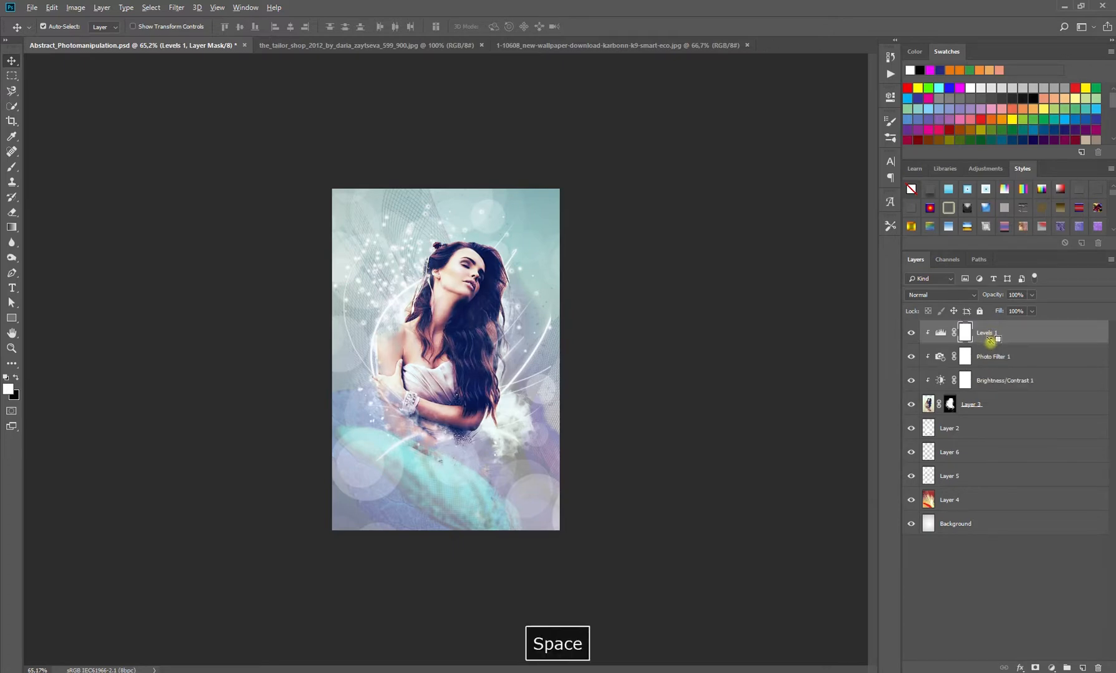
alt+click(992, 344)
click(910, 332)
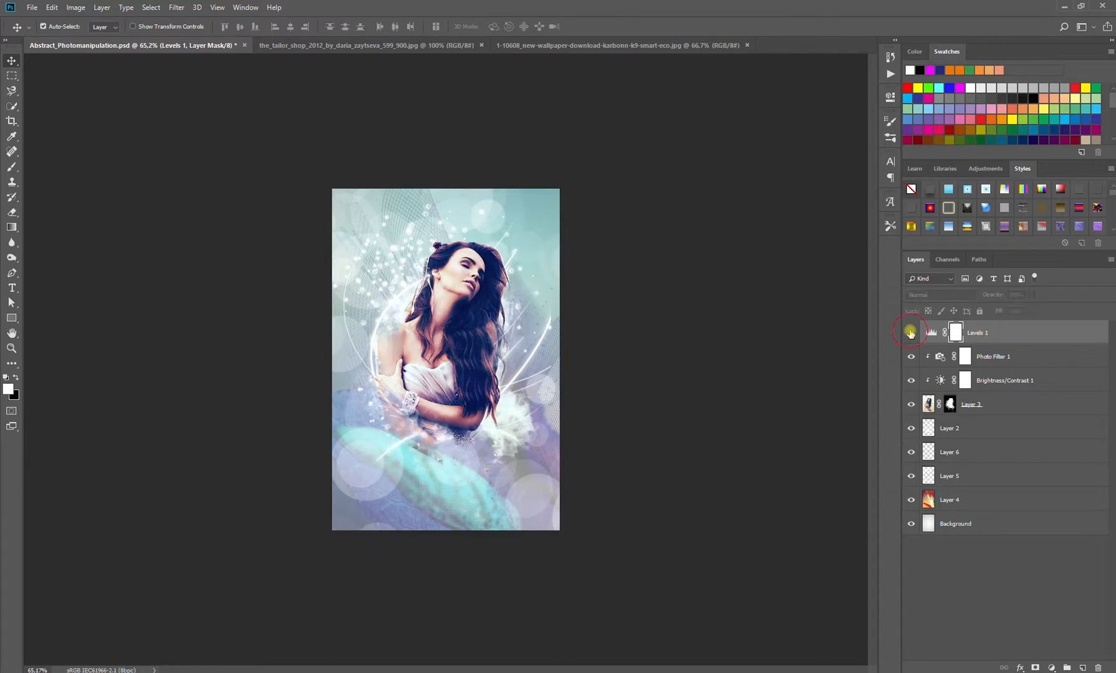
click(910, 333)
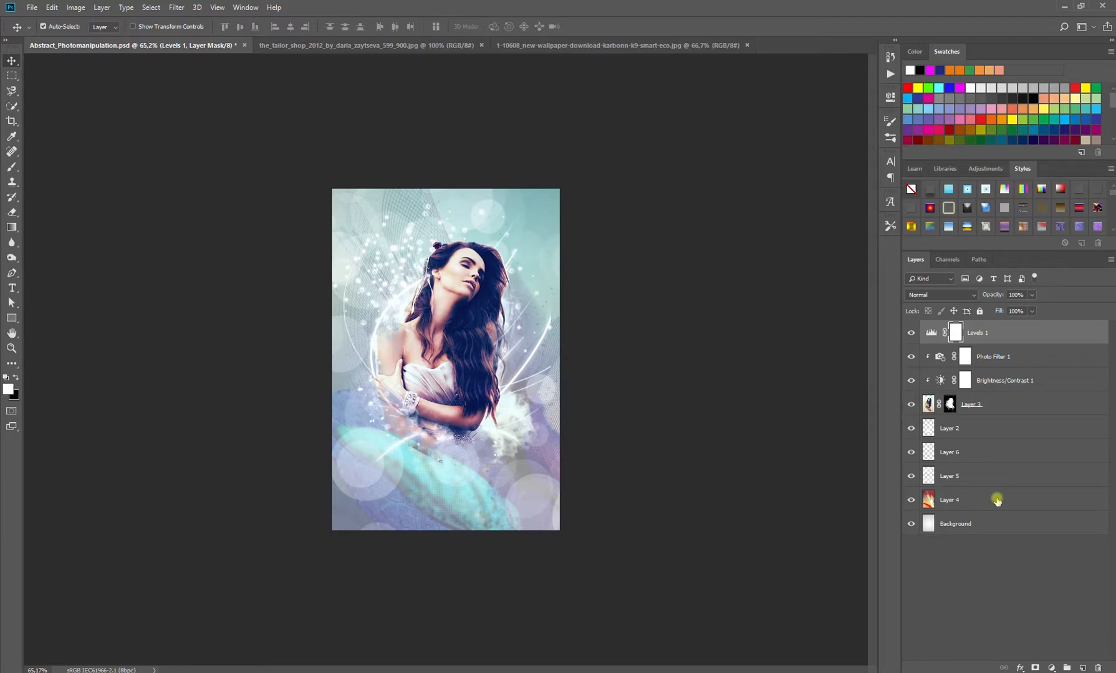
Step: Duplicate Layer 4 and place the copy directly above Layer 2, beneath the woman's Layer 3
click(996, 430)
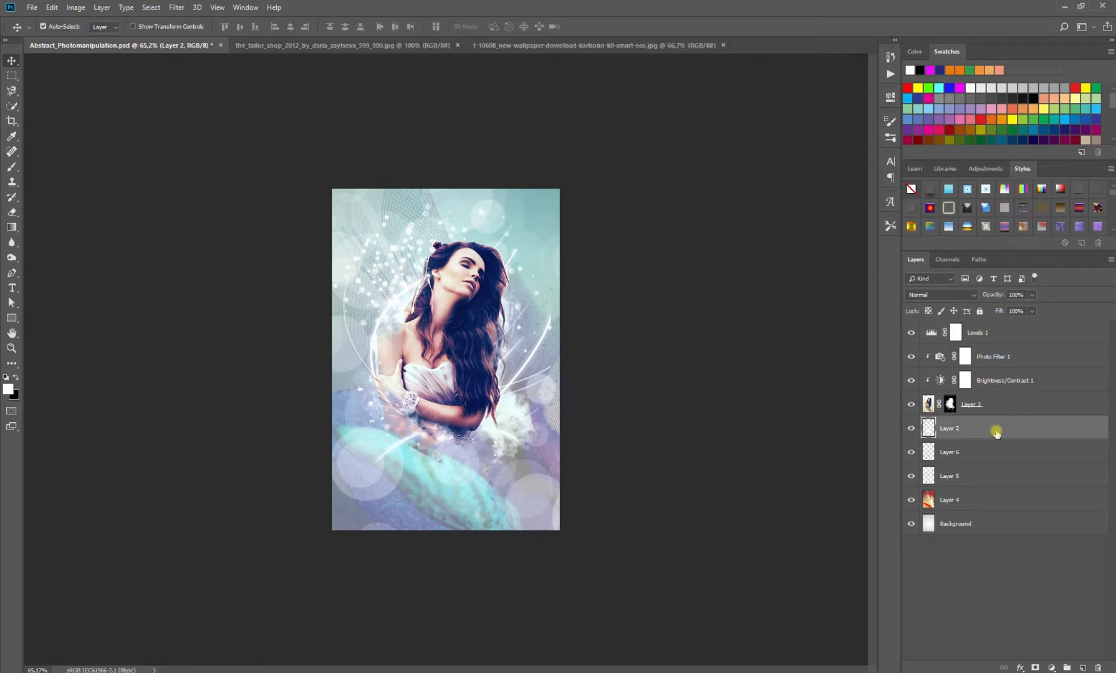
click(987, 500)
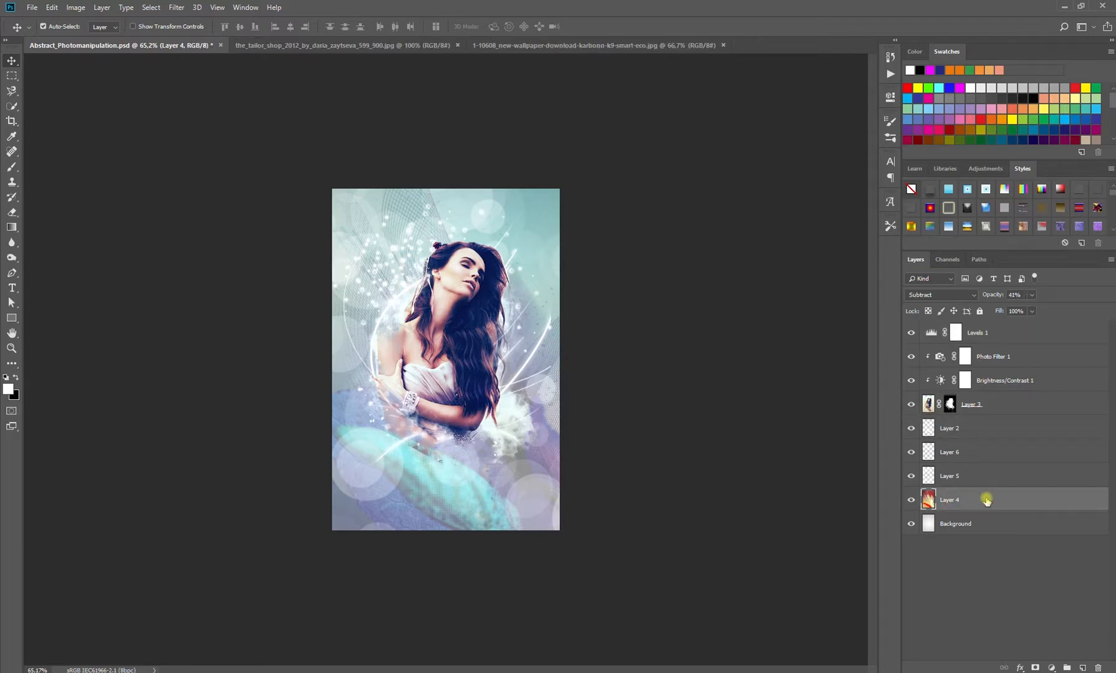
key(ctrl+j)
drag(987, 496, 988, 427)
click(913, 454)
click(913, 455)
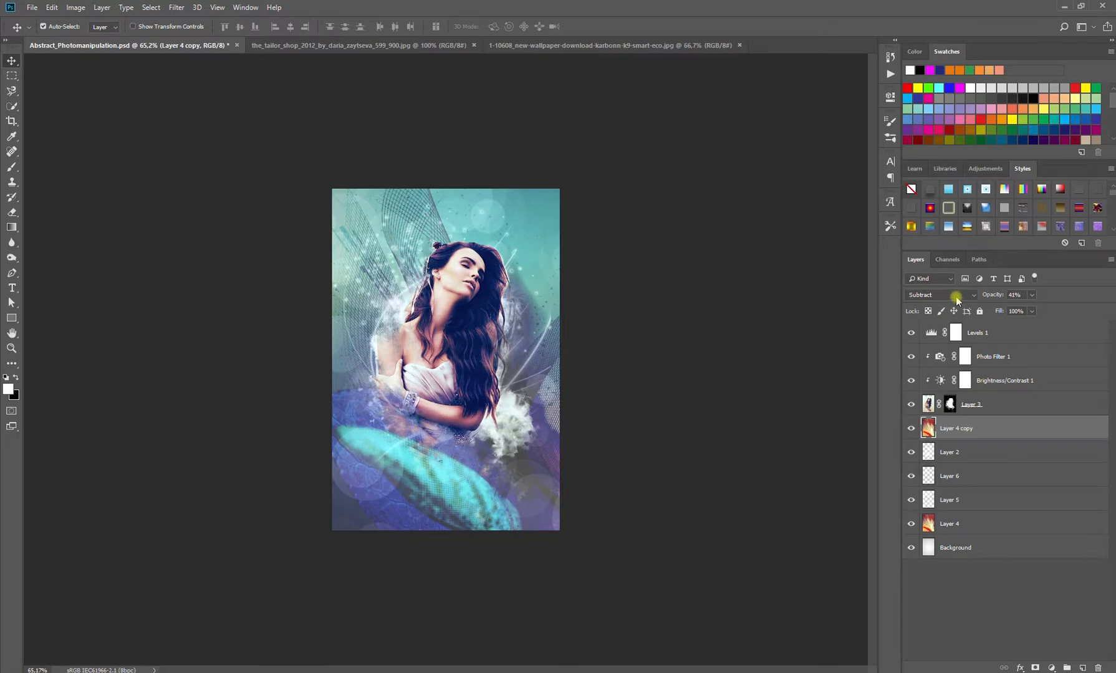
Step: Scale Layer 4 copy down so the whole leaf image fits within the canvas and centre it behind the woman
key(ctrl+t)
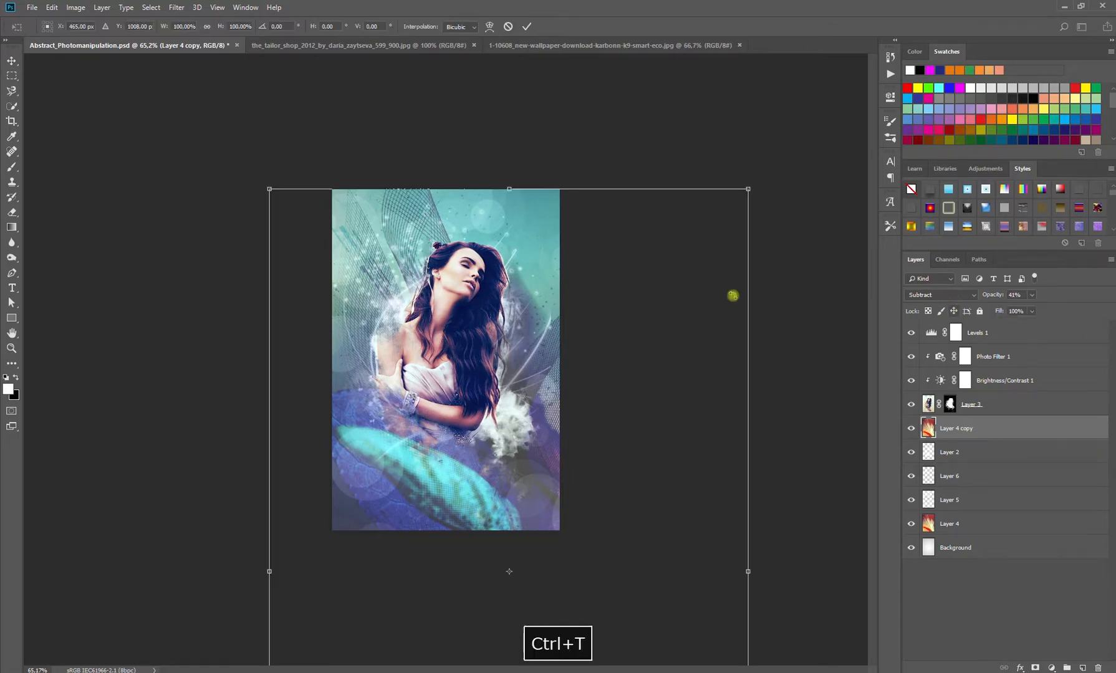
drag(747, 189, 566, 419)
drag(543, 491, 477, 273)
drag(524, 487, 540, 511)
key(Return)
Step: Move Layer 4 copy to the top of the layer stack and set it to Normal blending at 100% opacity
drag(964, 427, 885, 335)
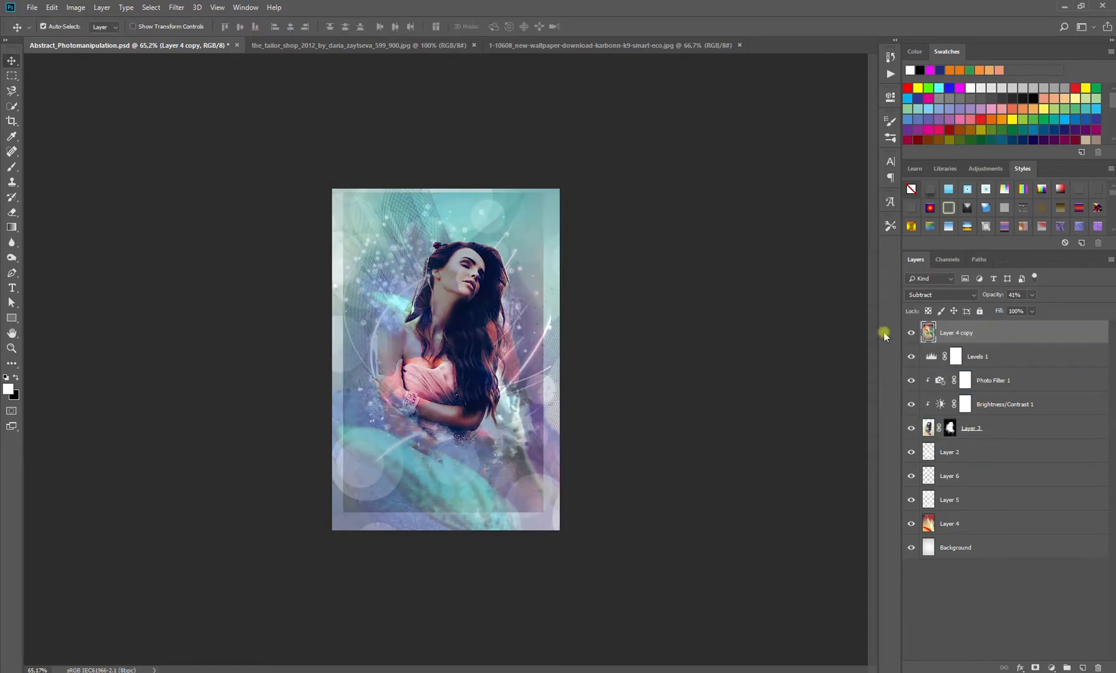
drag(993, 294, 1059, 297)
click(963, 296)
scroll(963, 297, up, 5)
click(963, 304)
Step: Flip Layer 4 copy horizontally, rotate it so the leaf stem stands upright, and scale it to about 92%
key(ctrl+t)
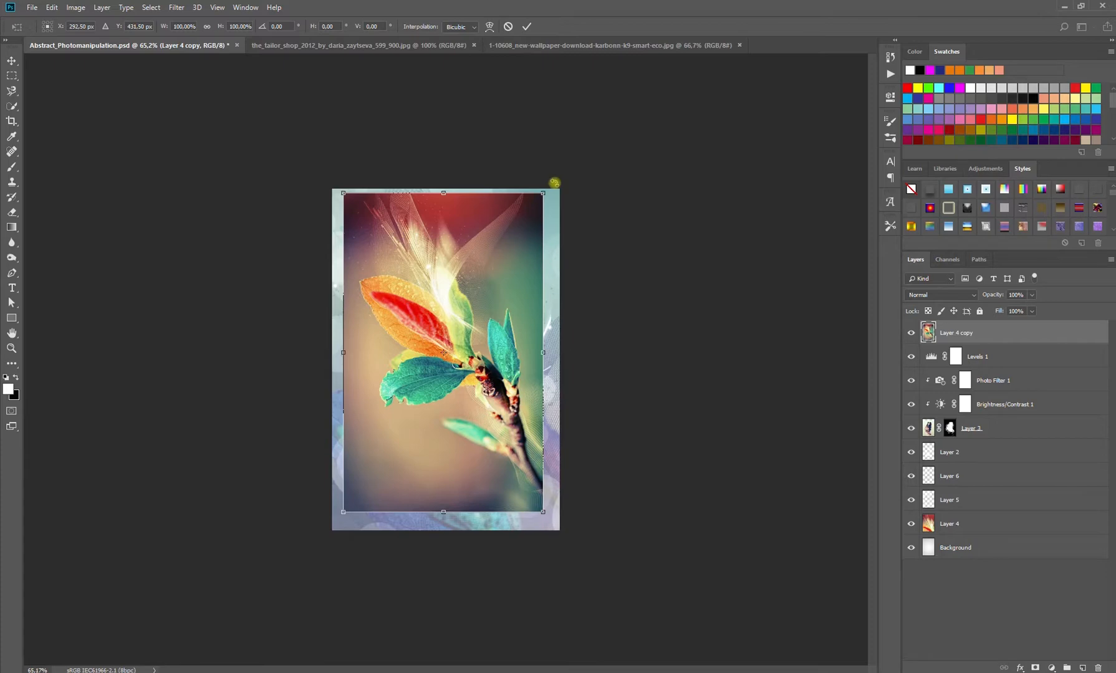
right_click(457, 302)
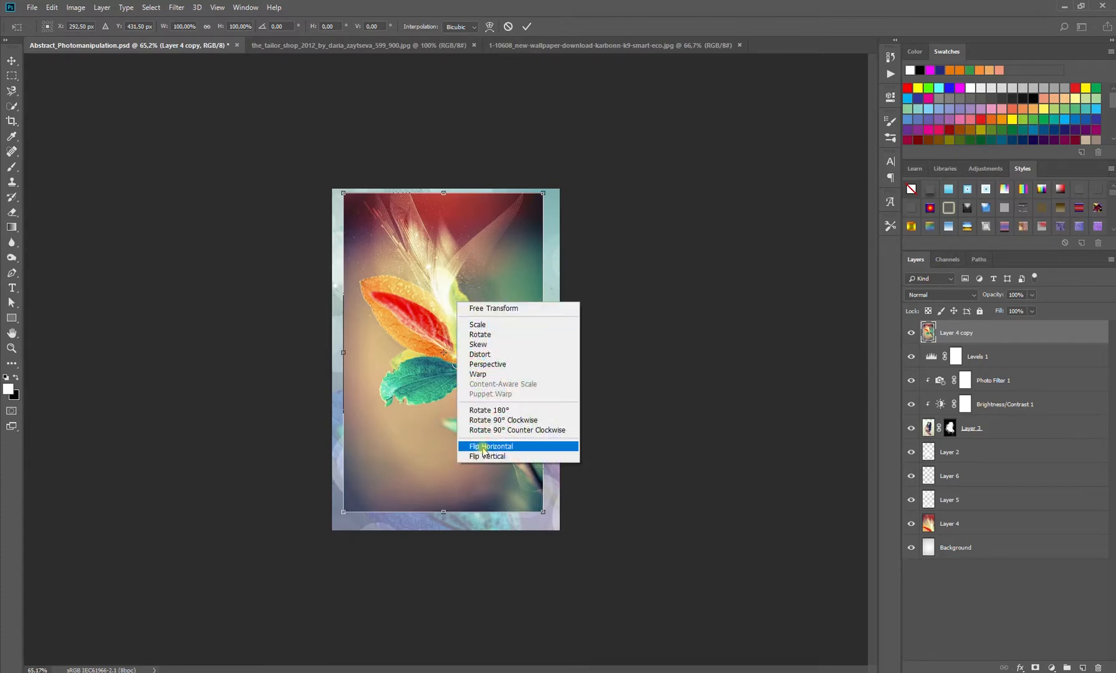
click(483, 444)
drag(556, 513, 584, 362)
drag(487, 390, 502, 401)
drag(654, 355, 670, 416)
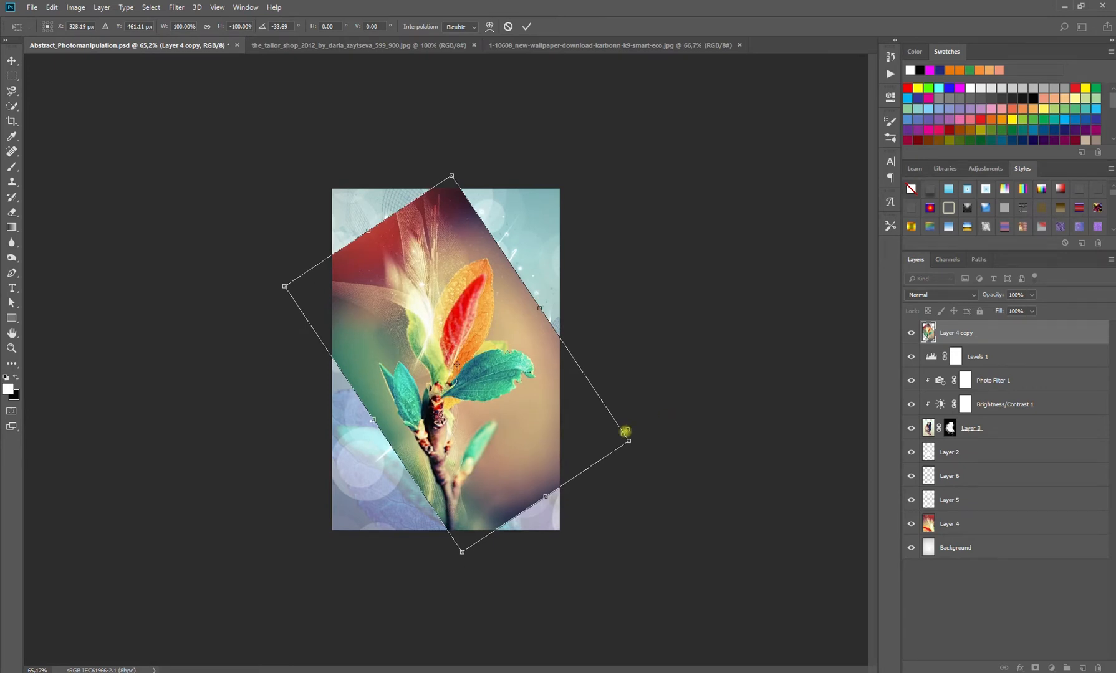
drag(631, 442, 549, 438)
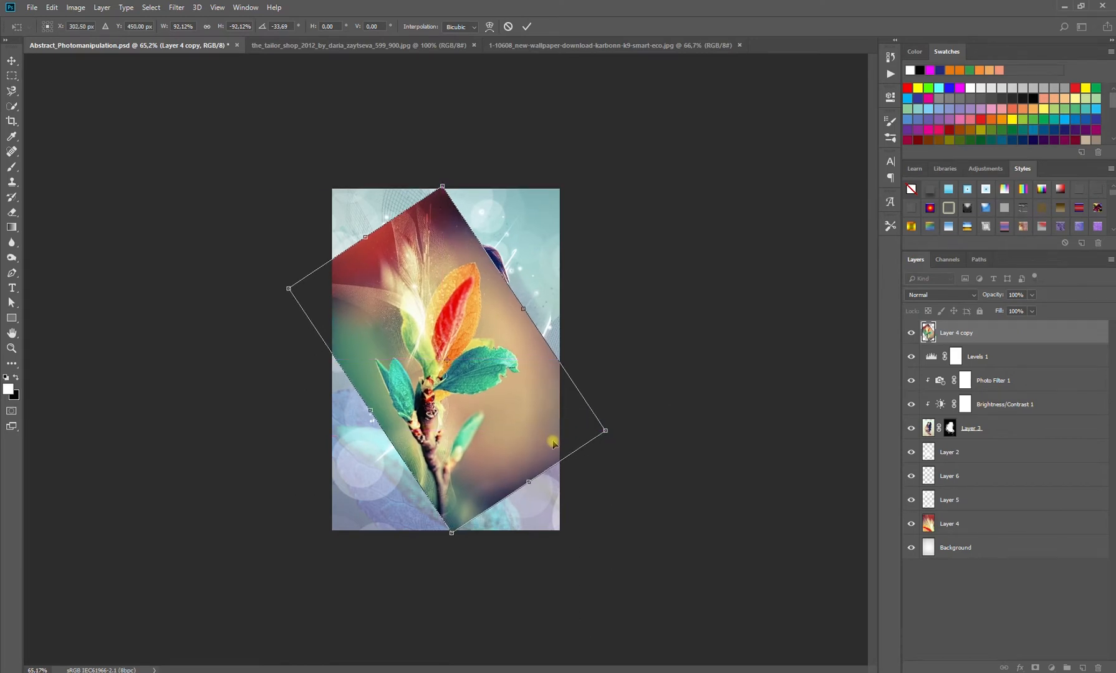
key(Return)
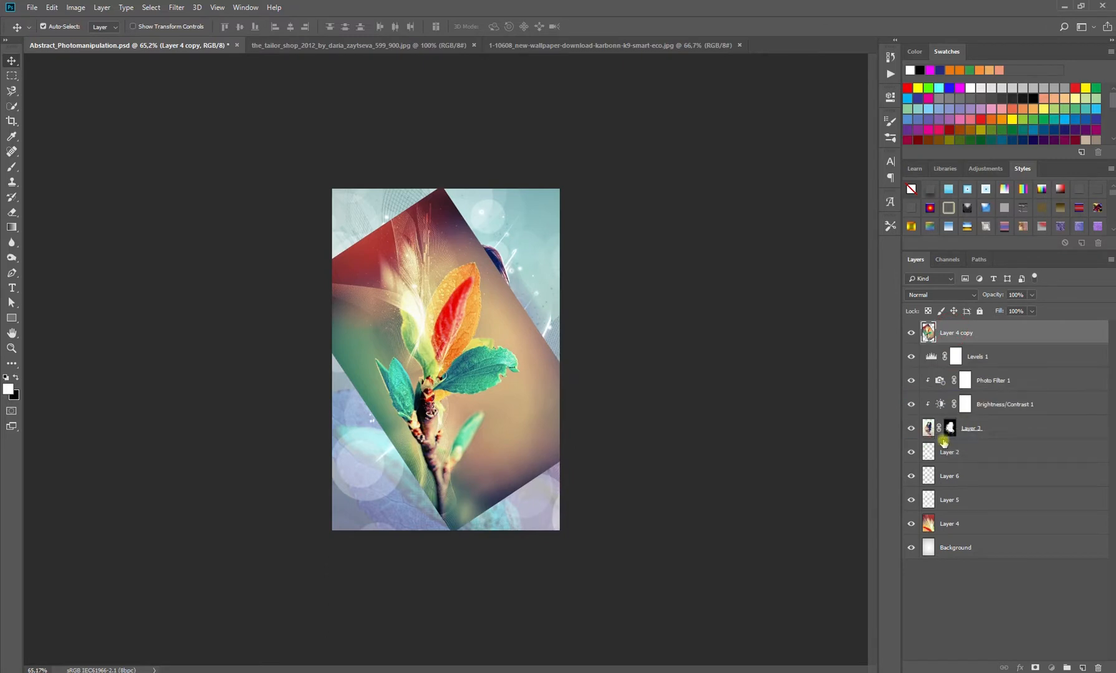
Step: Place Layer 4 copy directly beneath the woman's Layer 3 and fine-tune its rotation and position behind her
drag(944, 441, 944, 442)
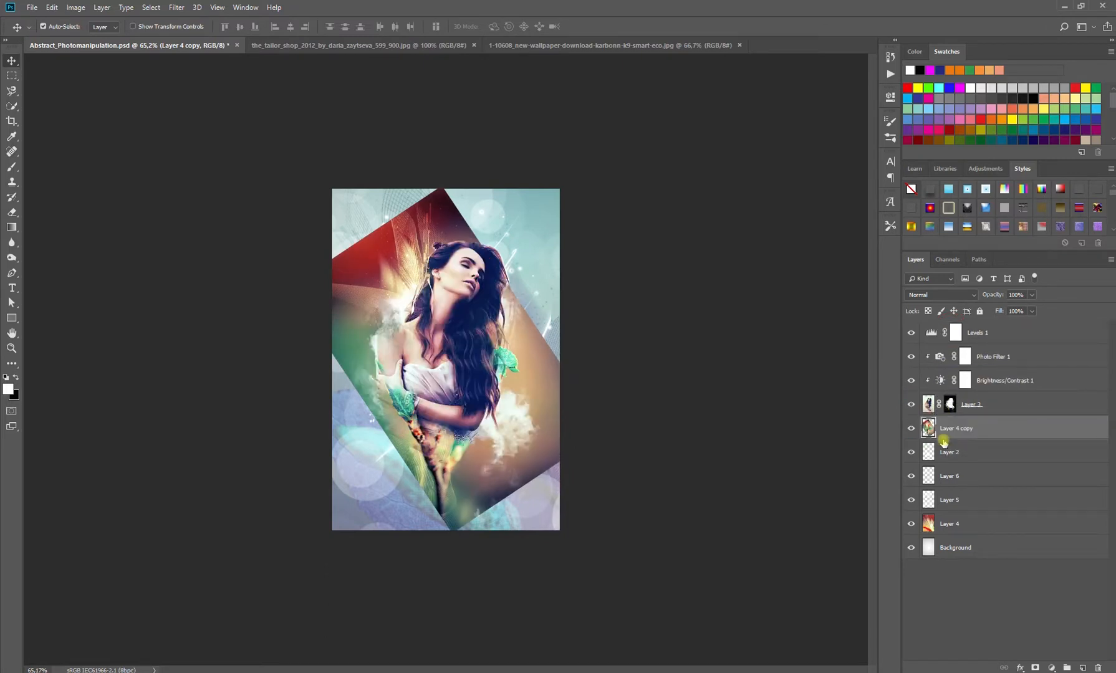
key(ctrl+t)
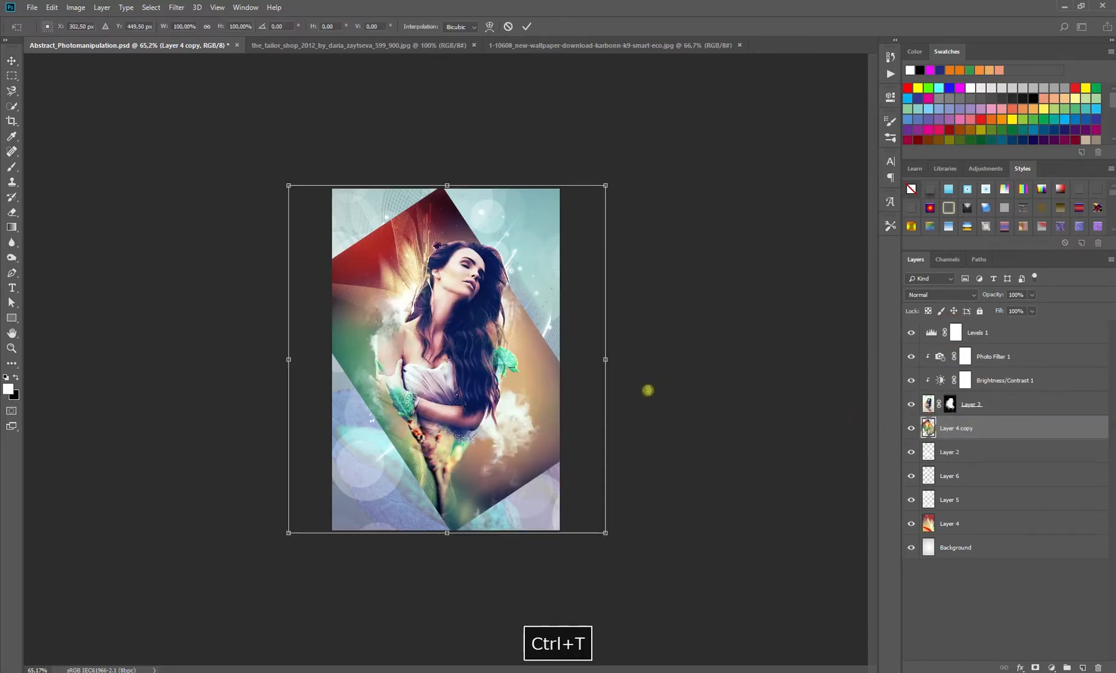
drag(648, 388, 645, 378)
mouse_move(554, 418)
mouse_down()
mouse_move(536, 420)
mouse_move(565, 409)
mouse_up()
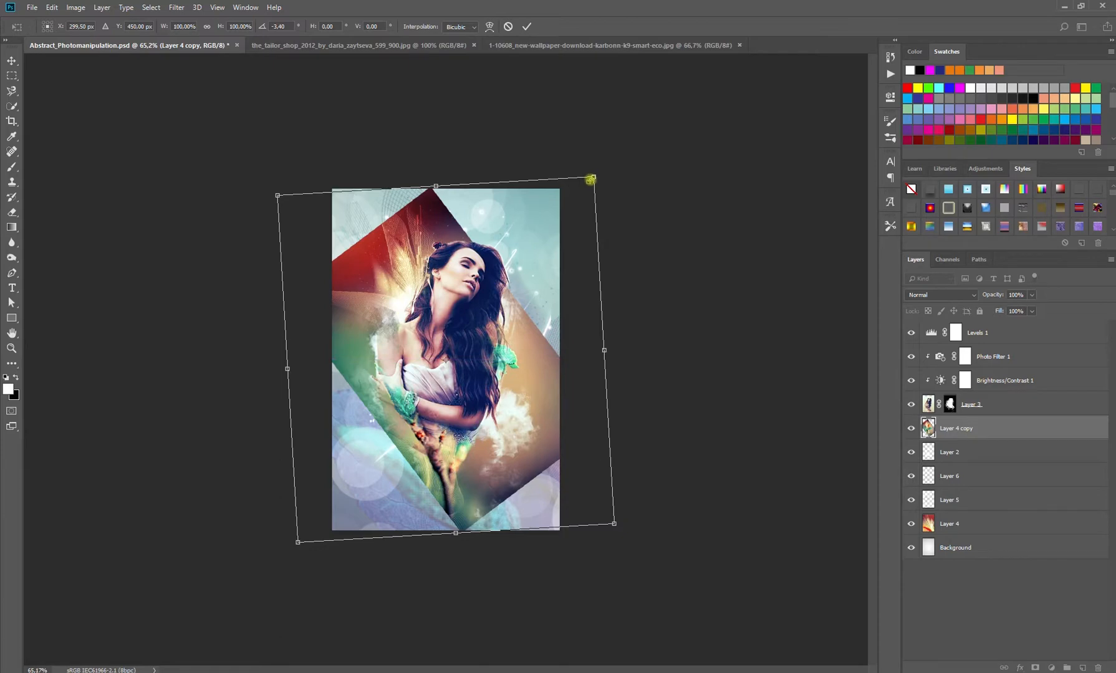
drag(551, 298, 549, 294)
drag(627, 142, 638, 159)
key(Return)
Step: Blend Layer 4 copy in Subtract mode at 87% opacity
click(952, 295)
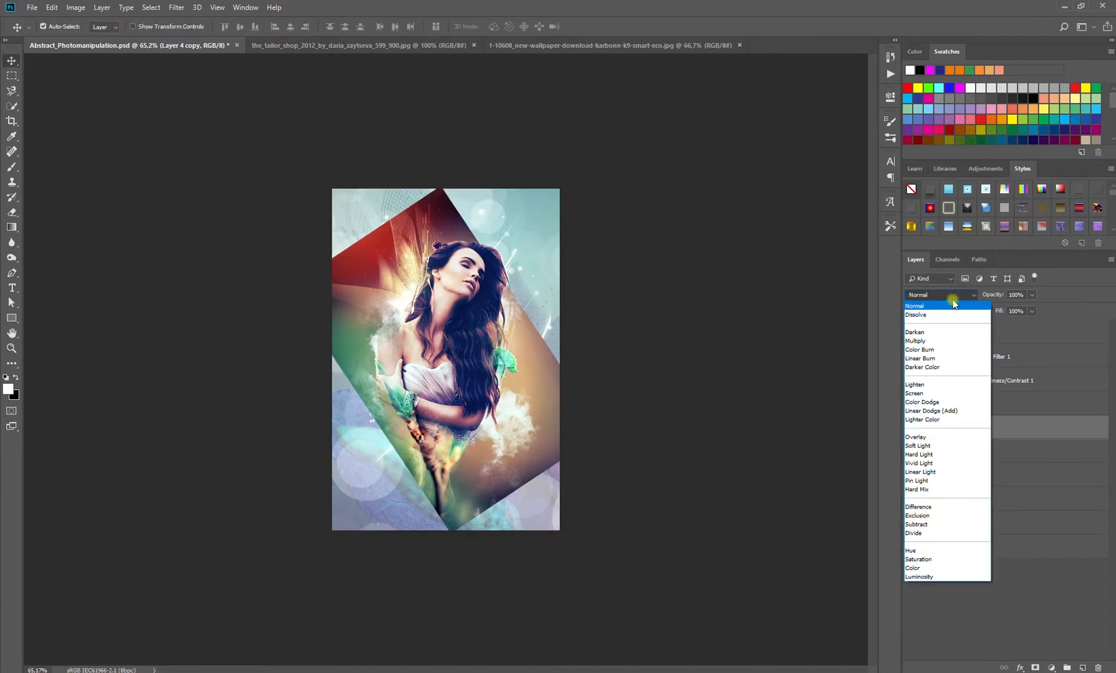
click(936, 524)
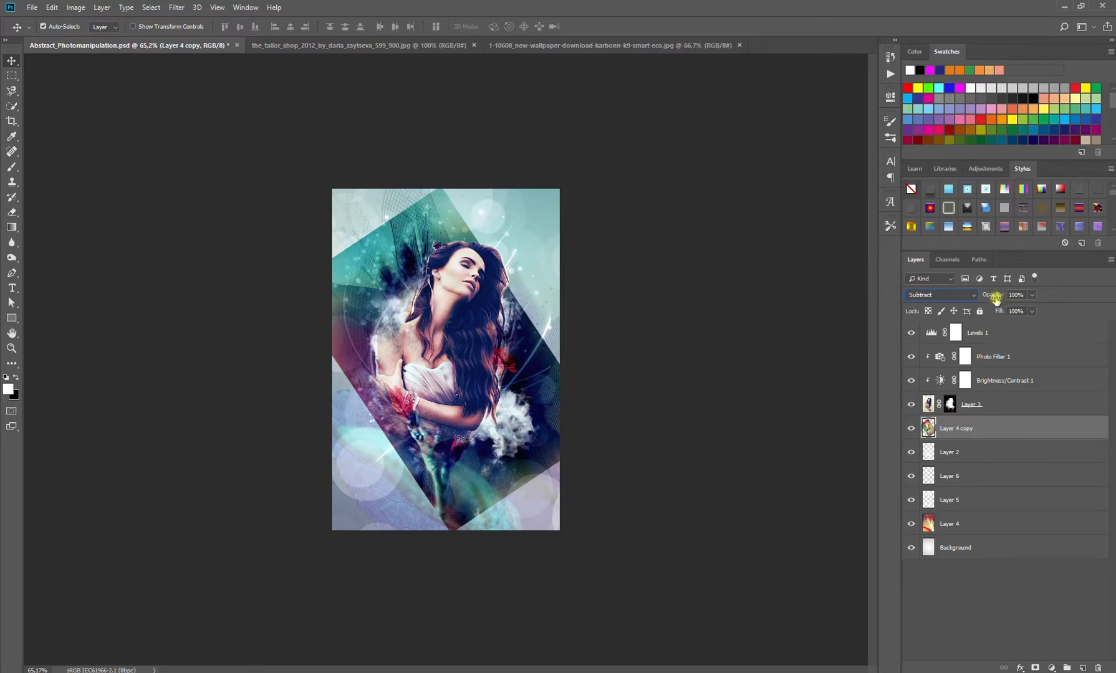
drag(997, 297, 981, 293)
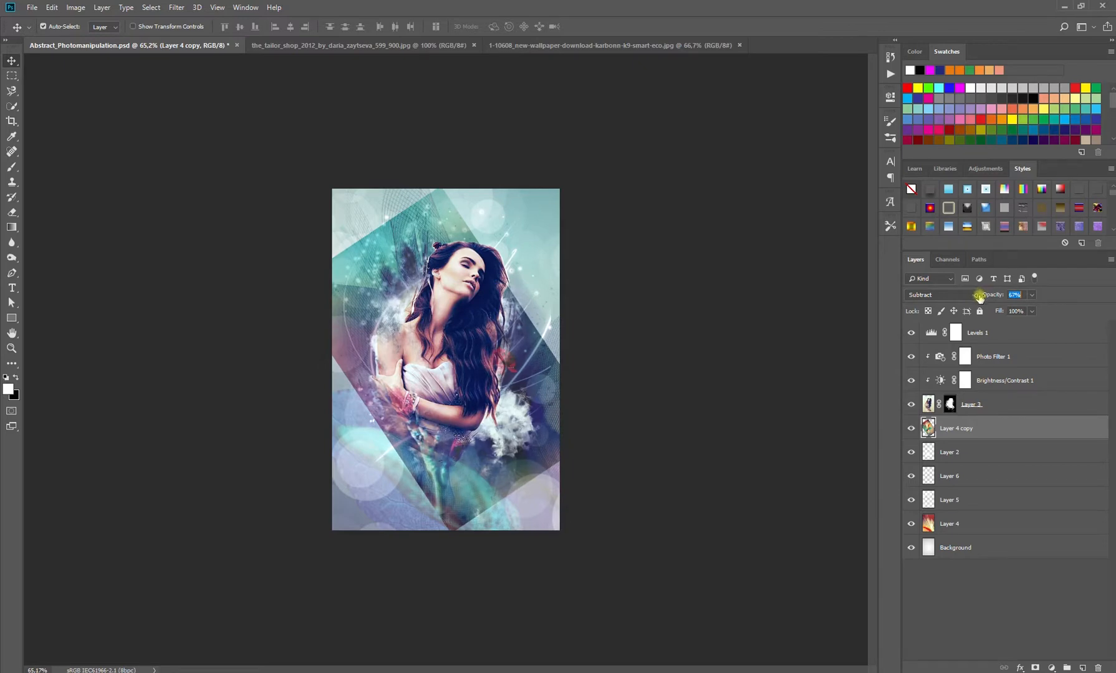
drag(979, 297, 982, 298)
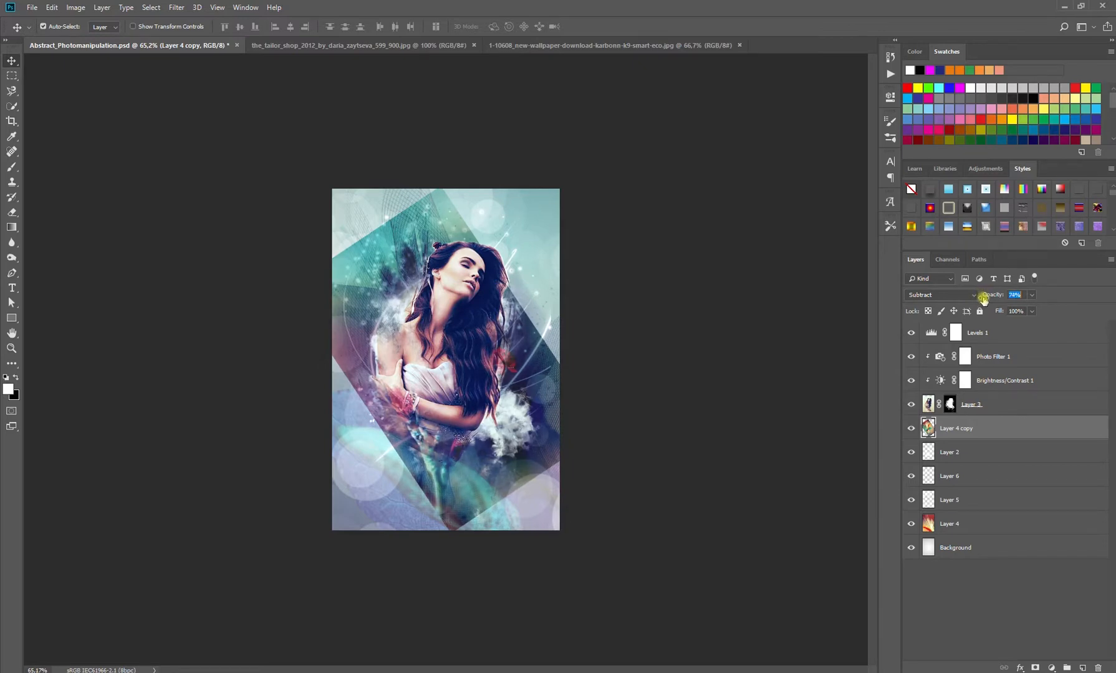
drag(983, 298, 992, 305)
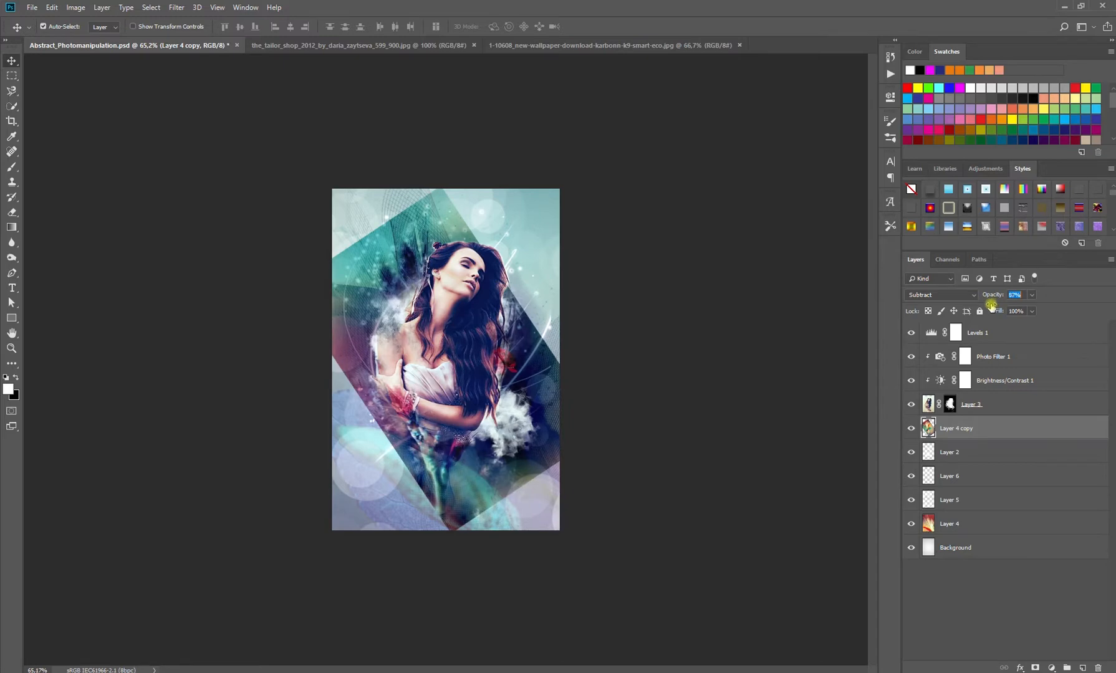
Step: Add a layer mask to Layer 4 copy and fill it with black to hide the leaf image
click(1036, 667)
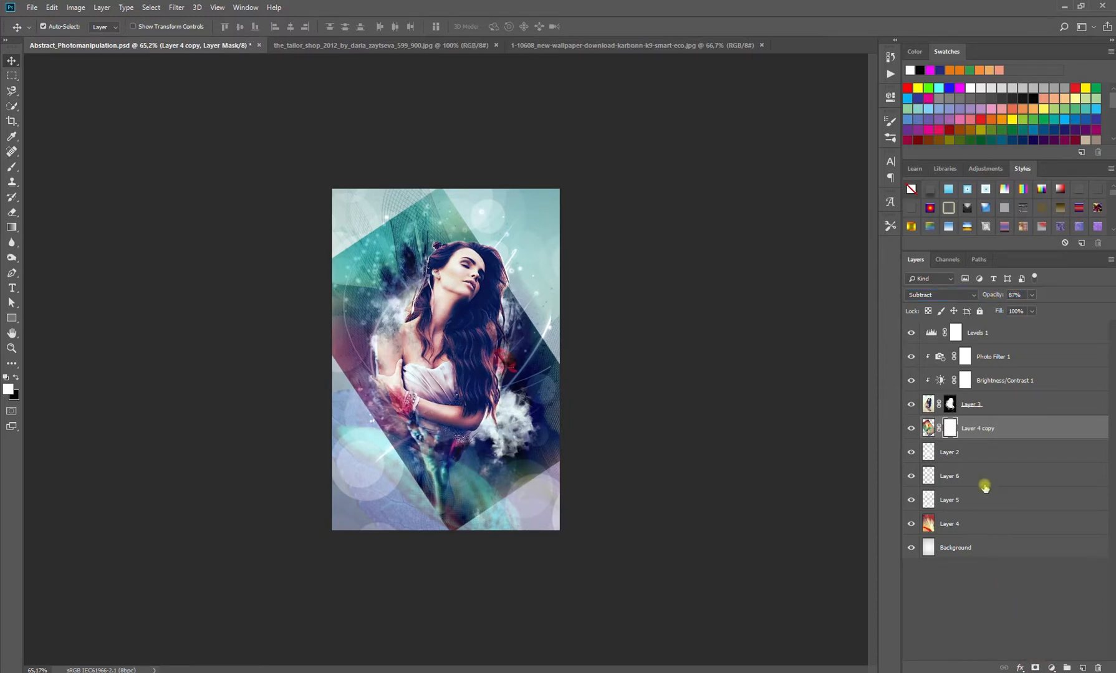
key(x)
key(alt+BackSpace)
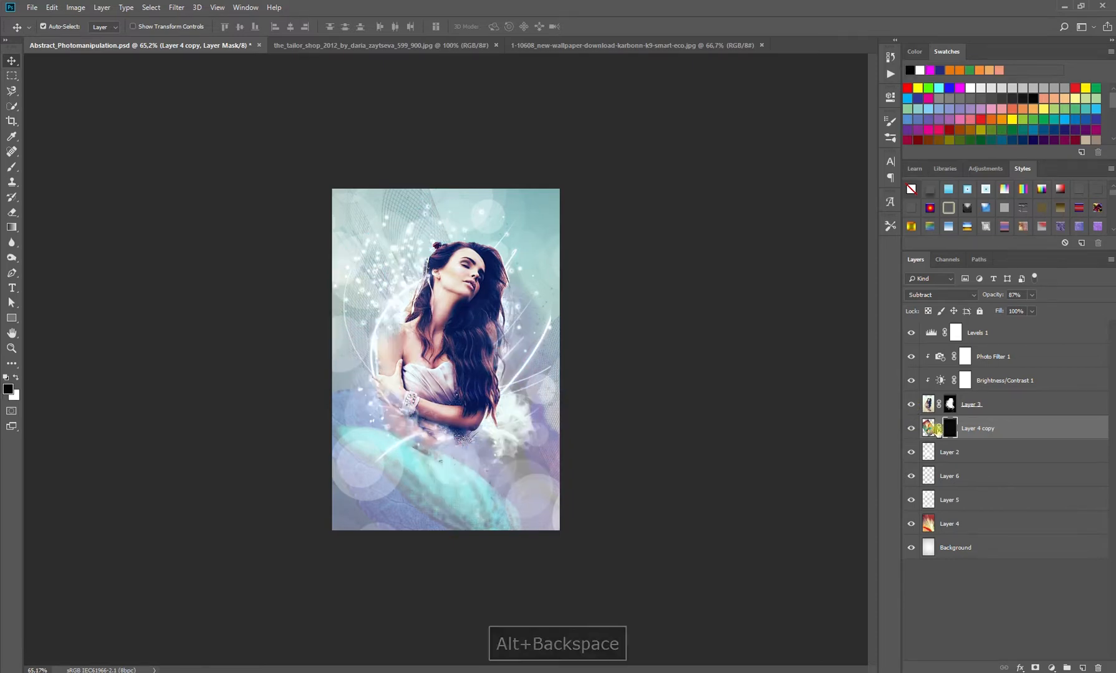
Step: Stamp white once over the woman on Layer 4 copy's mask with the 900 px splatter brush from AbstractPack03
click(889, 138)
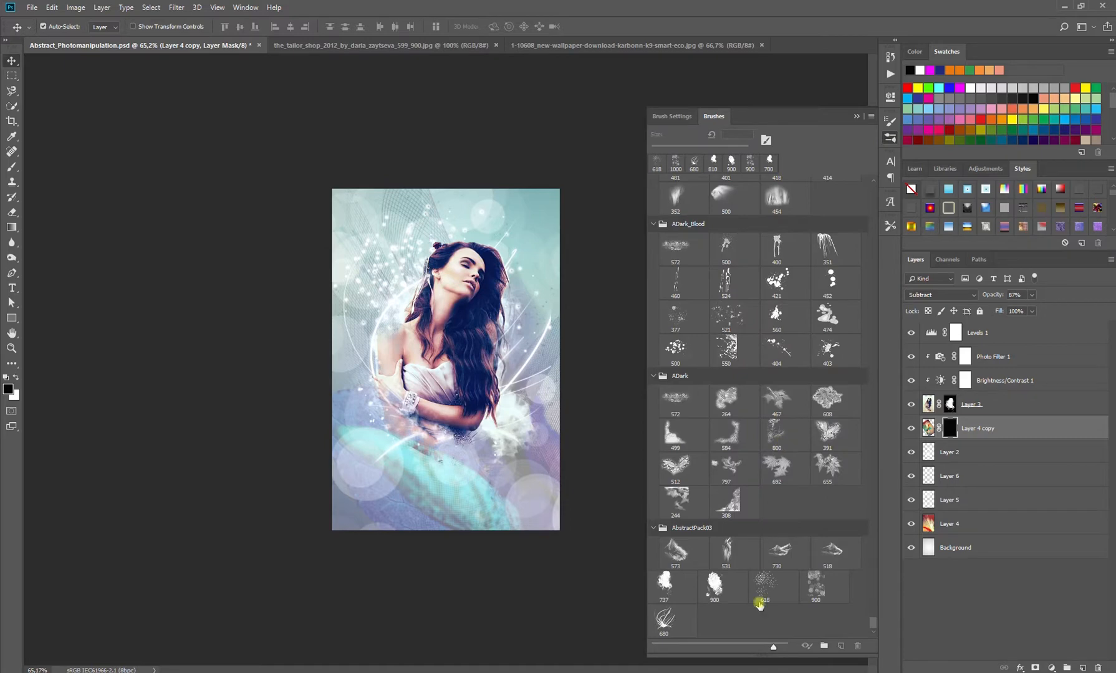
click(715, 587)
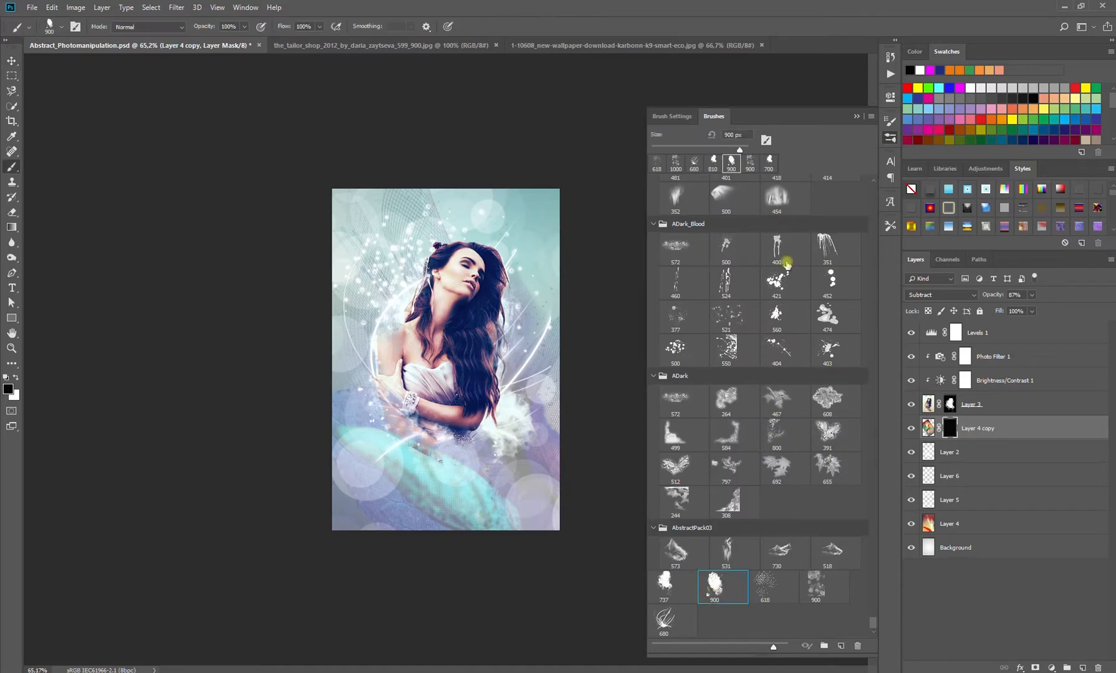
click(857, 124)
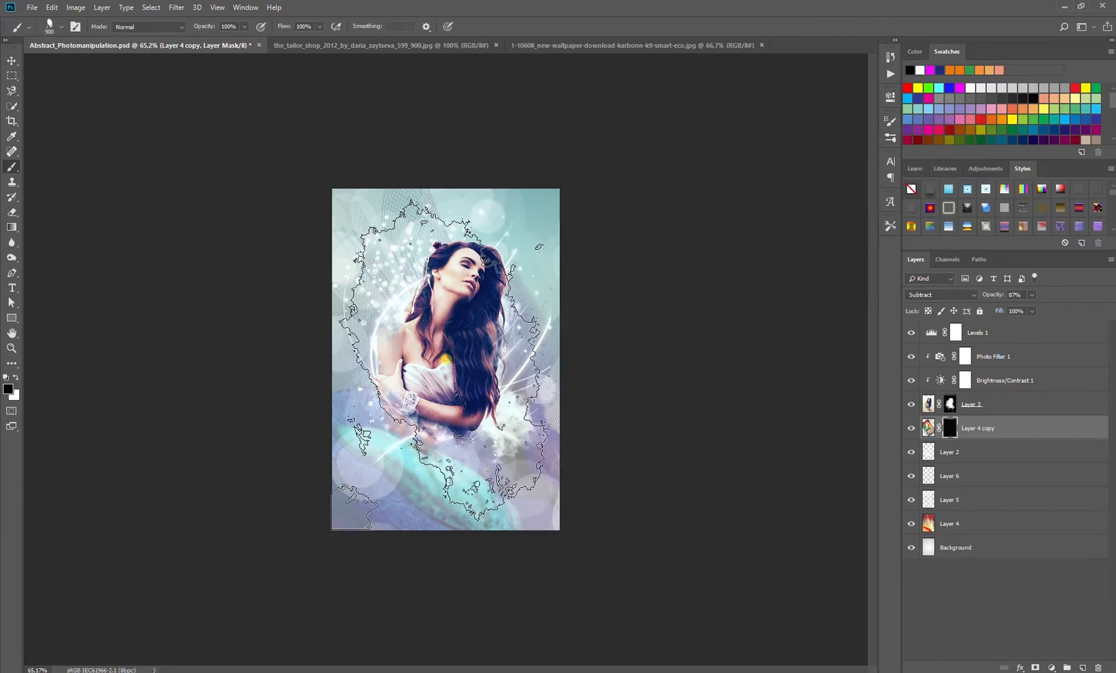
key(x)
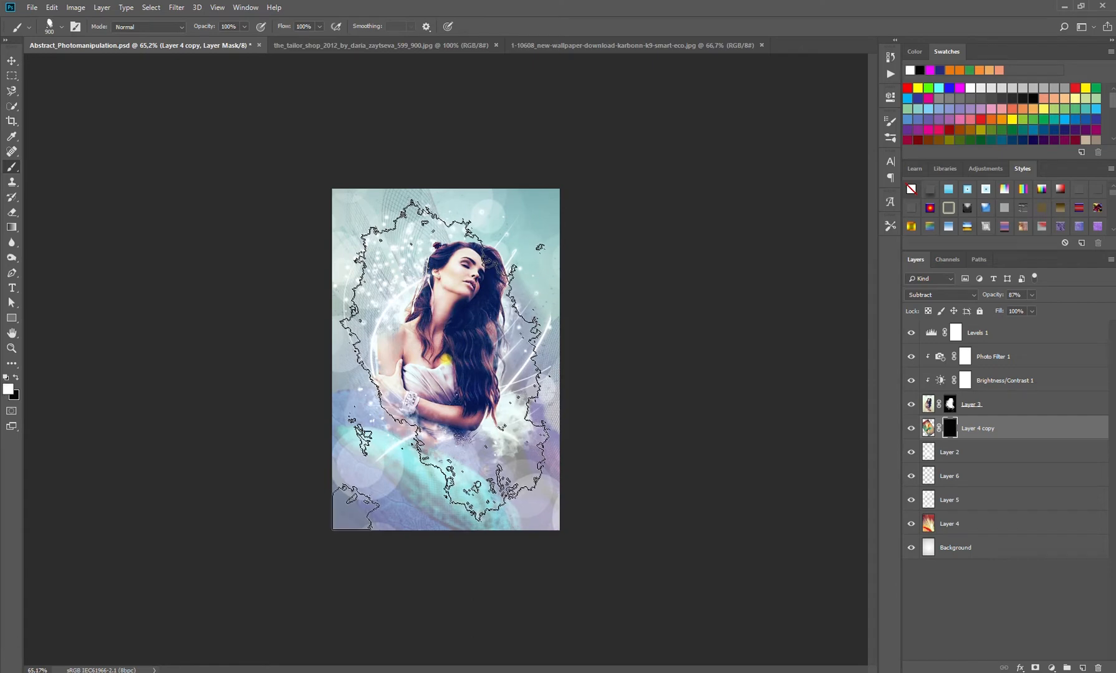
click(445, 361)
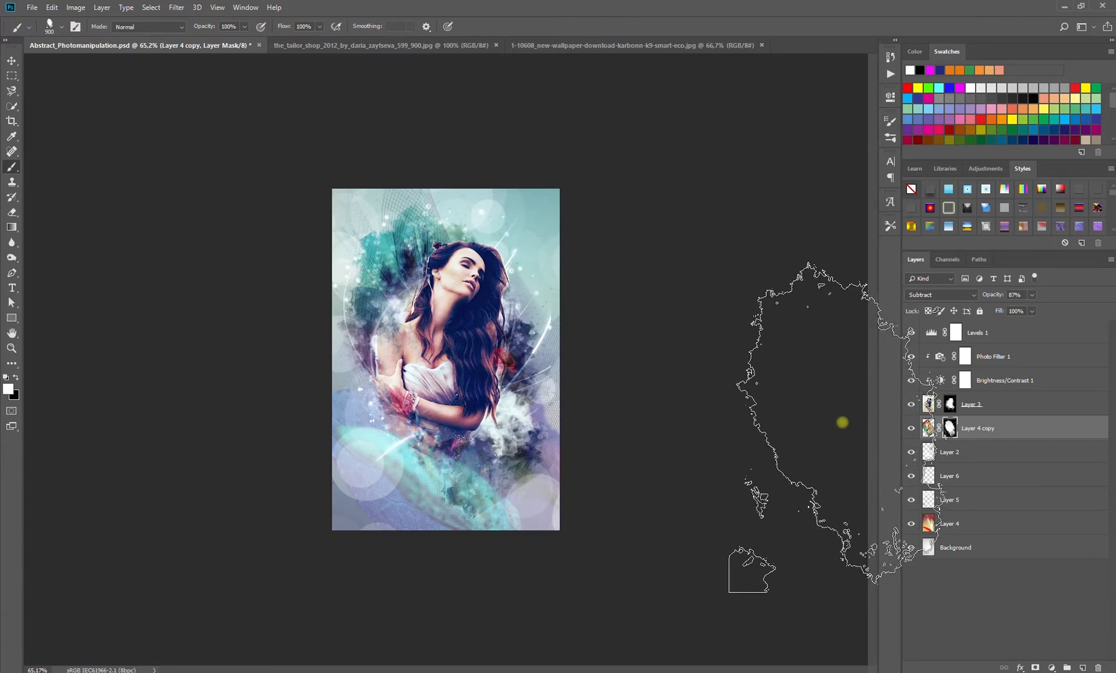
Step: Unlink Layer 4 copy from its mask, then enlarge the leaf image to about 108% and reposition it within the mask
click(14, 60)
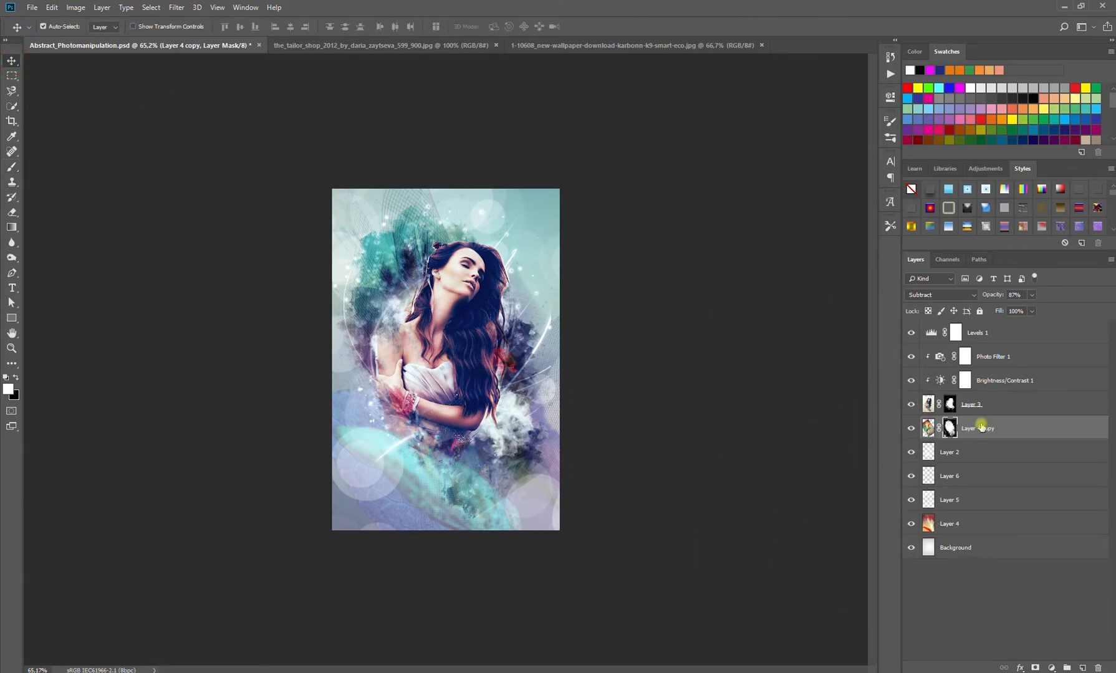
click(933, 429)
key(ctrl+t)
drag(527, 423, 520, 426)
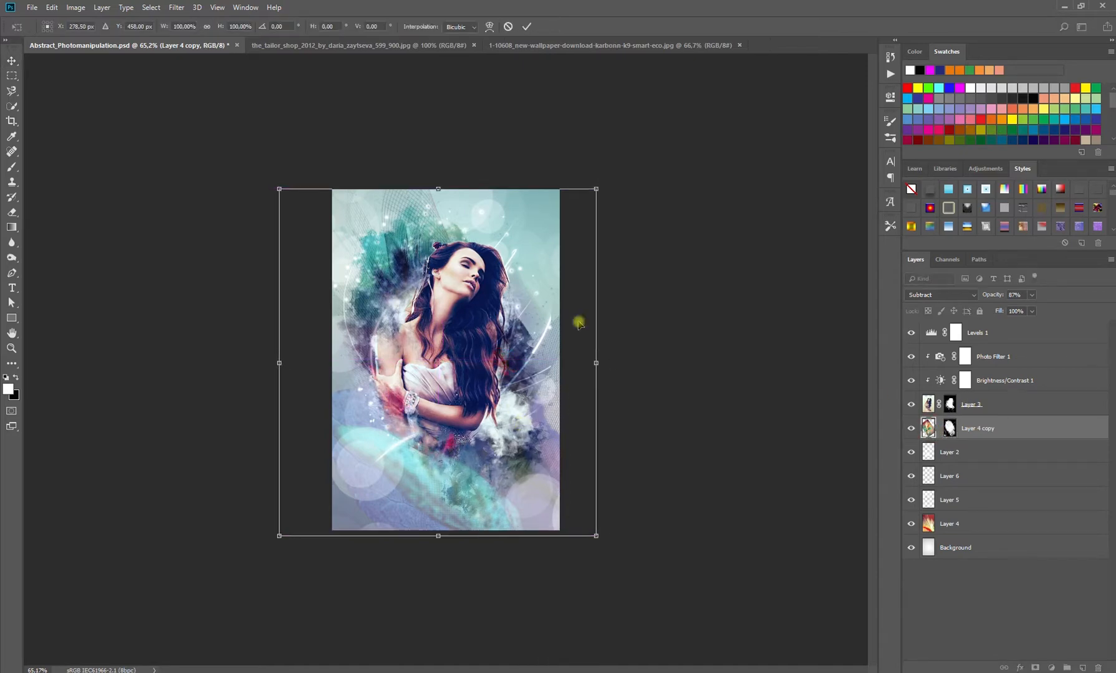
drag(599, 191, 604, 182)
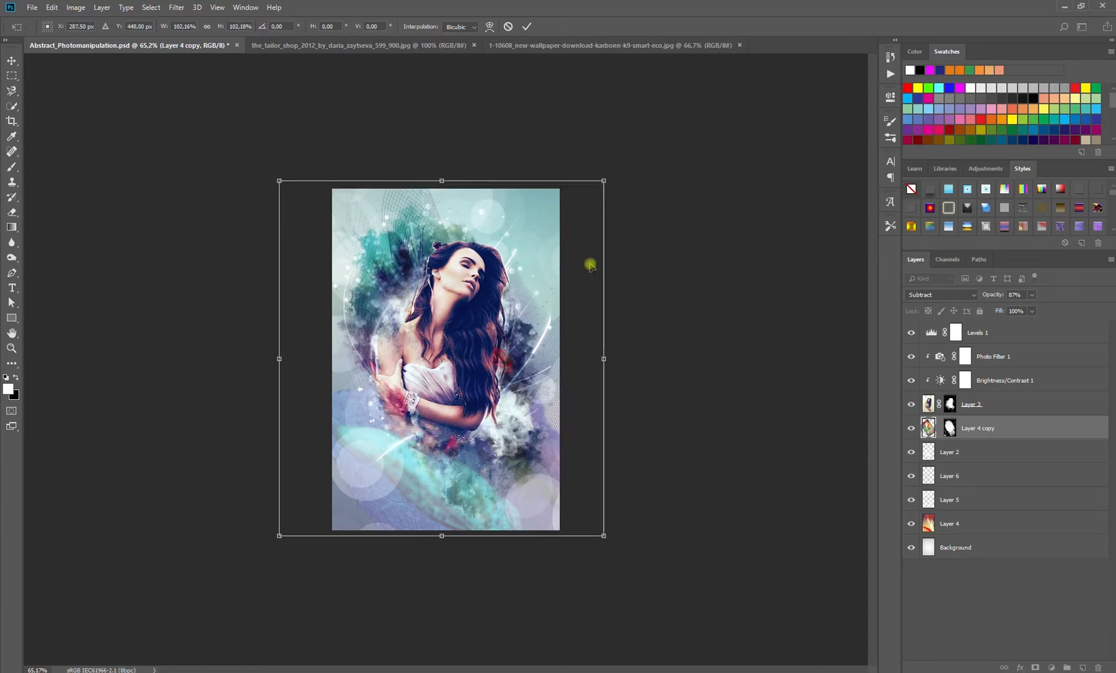
drag(604, 540, 616, 549)
drag(281, 548, 275, 556)
drag(449, 479, 447, 471)
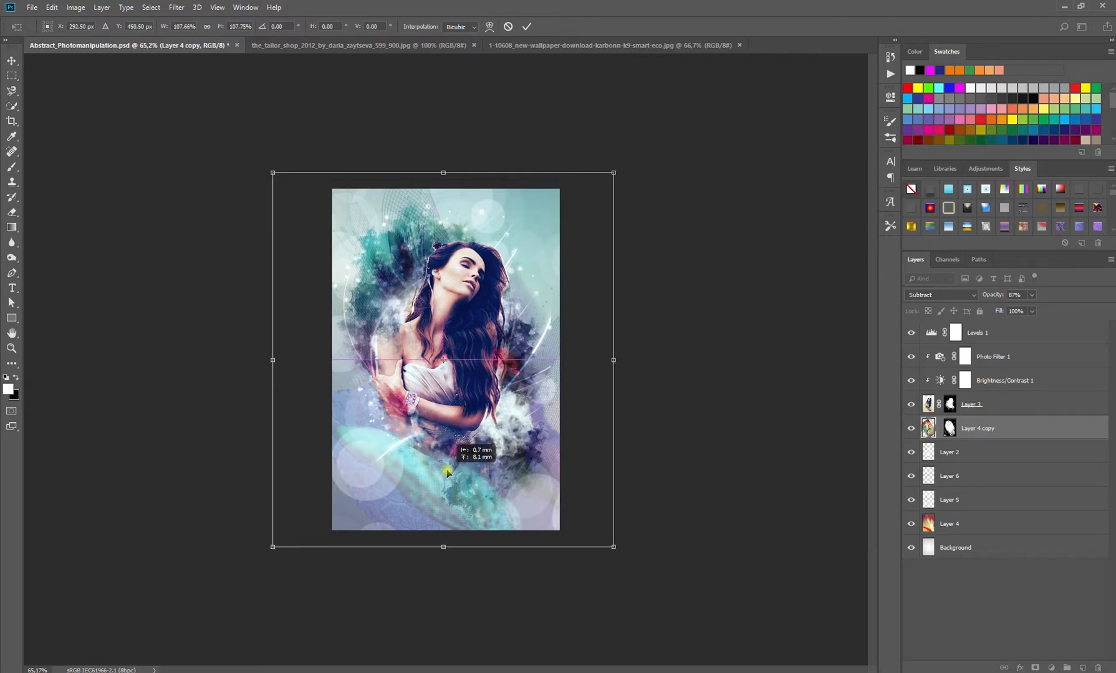
Step: Rotate Layer 4 copy's image to about -1.4°, enlarge it to about 111% by 112%, and shift it down behind the woman
mouse_move(642, 520)
mouse_down()
mouse_move(638, 493)
mouse_move(640, 510)
mouse_up()
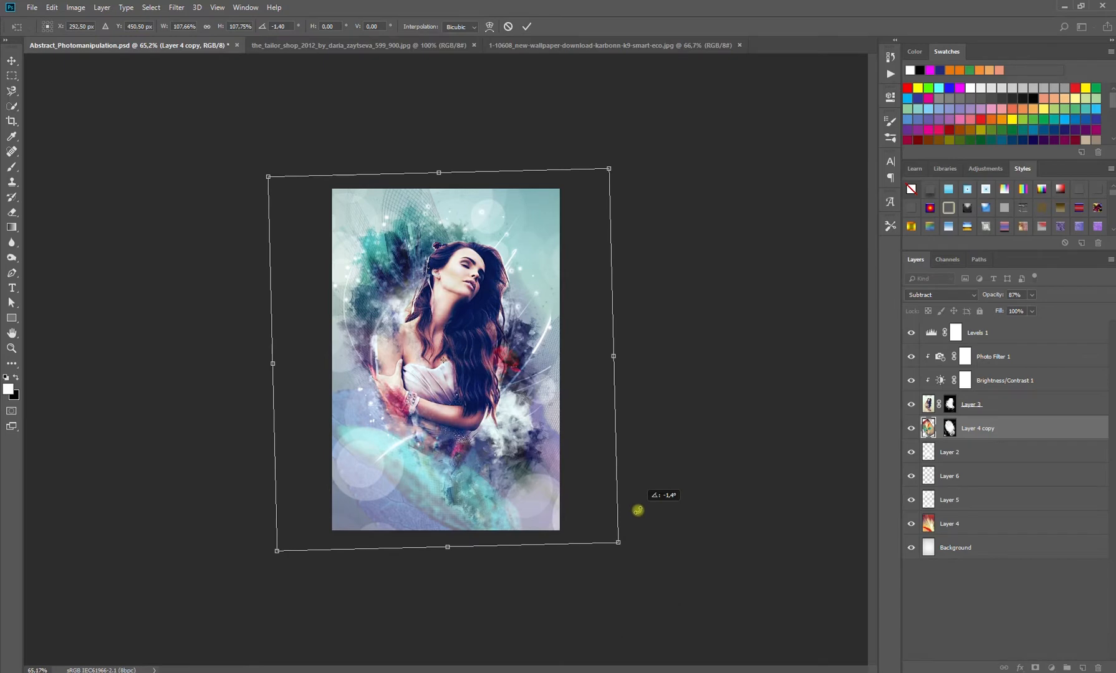
drag(623, 545, 636, 551)
drag(517, 512, 504, 496)
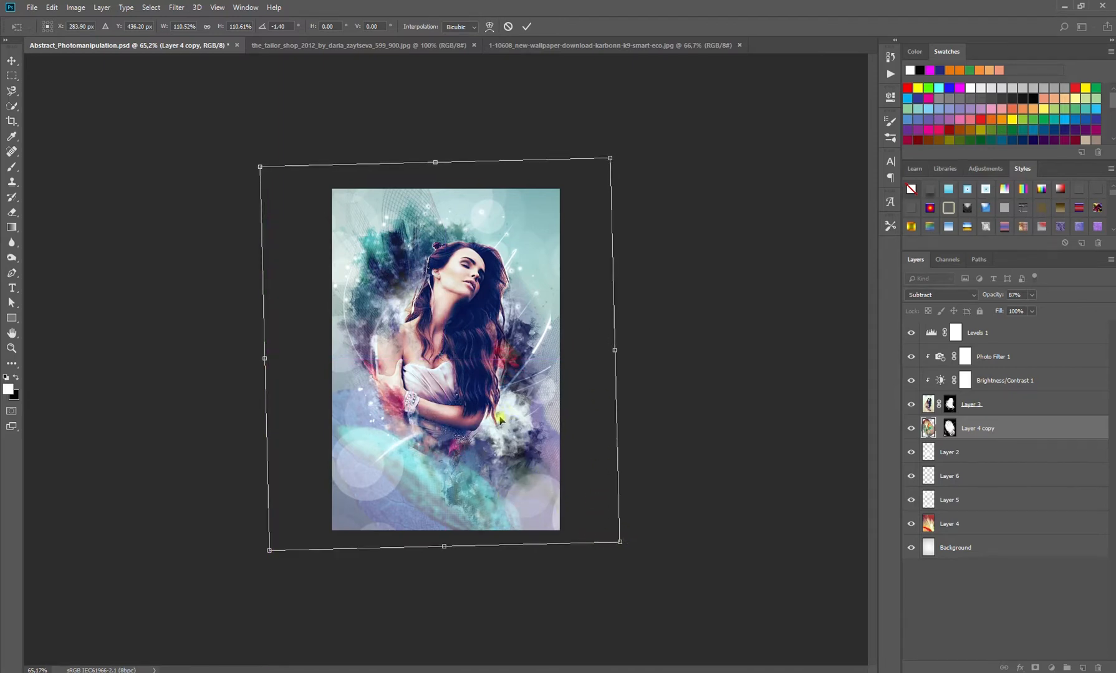
drag(609, 160, 610, 156)
drag(547, 336, 557, 355)
drag(539, 465, 546, 476)
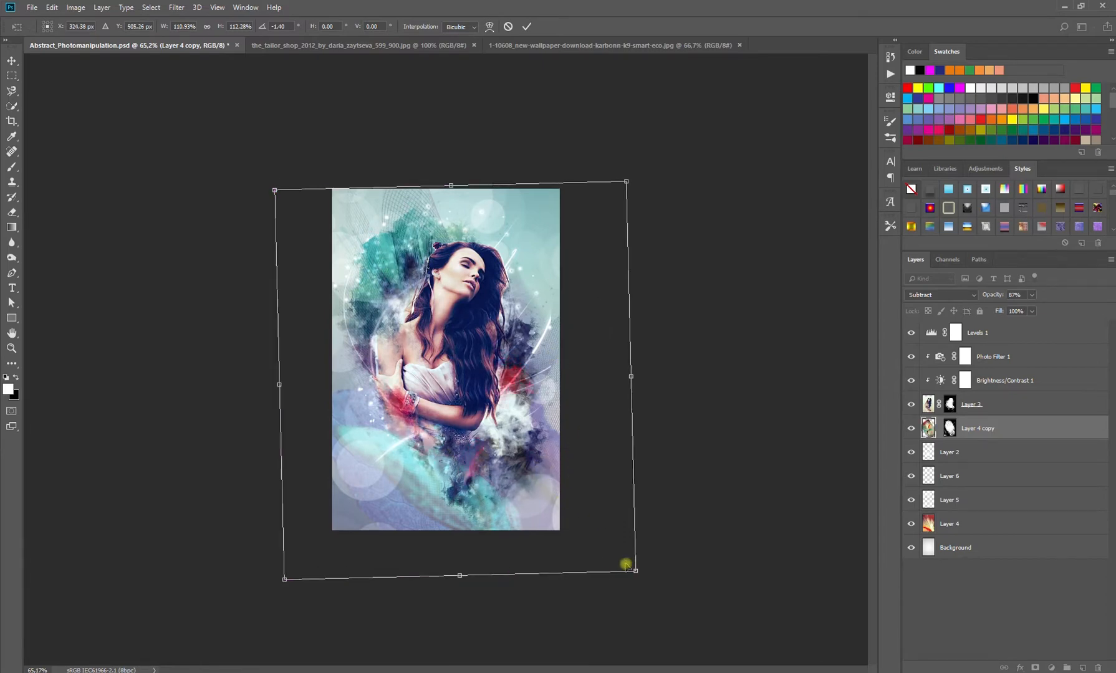
drag(493, 480, 489, 478)
key(Return)
Step: Paint black on Layer 4 copy's mask with the splatter brush to break up the image's hard edge beside the woman's head
click(948, 428)
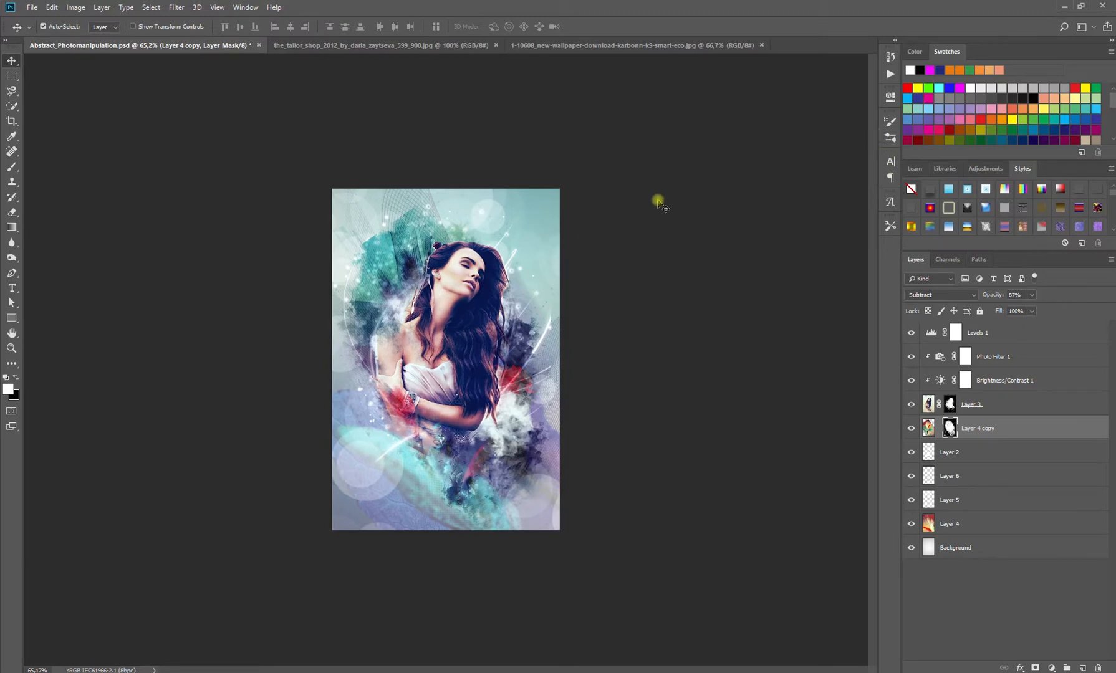
key(b)
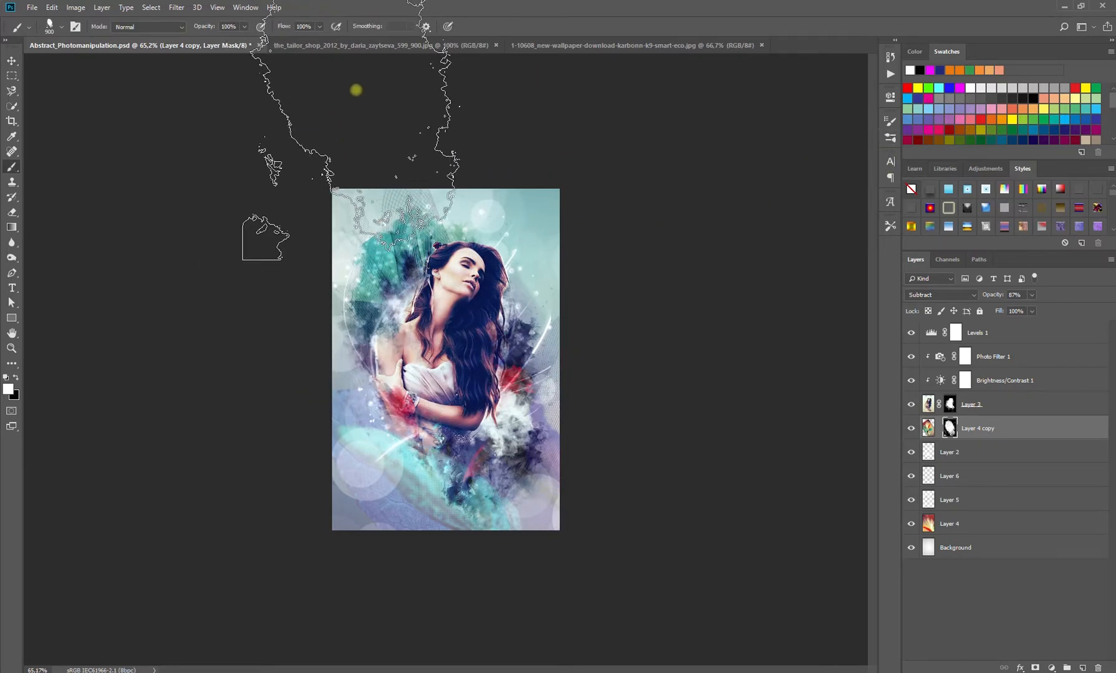
key(x)
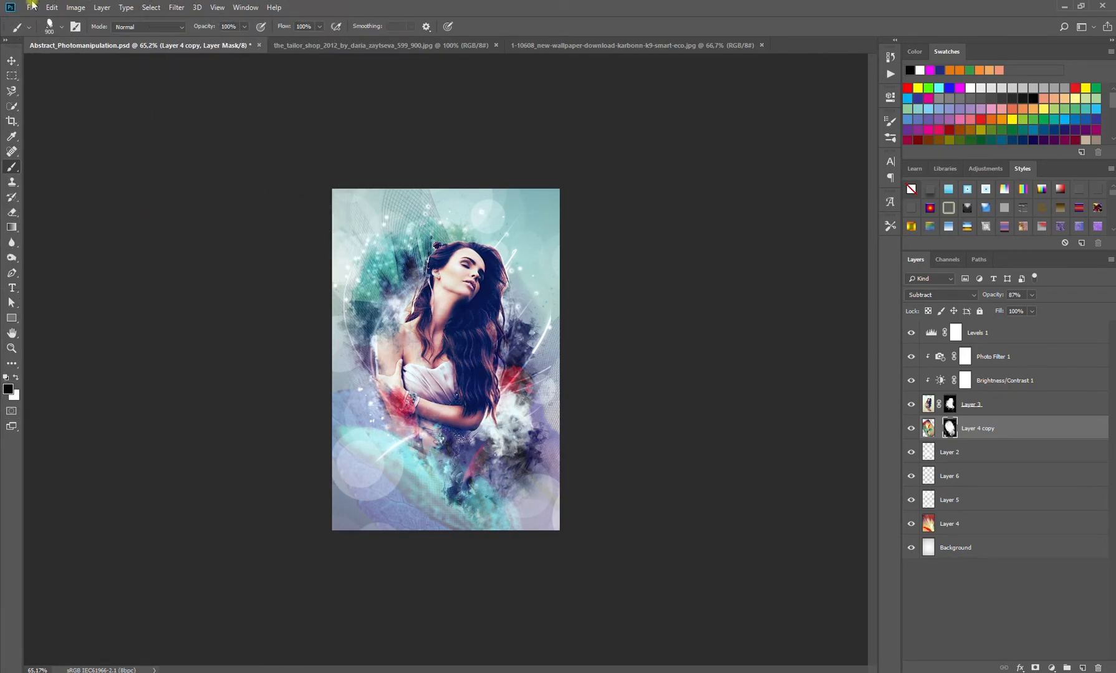
click(10, 64)
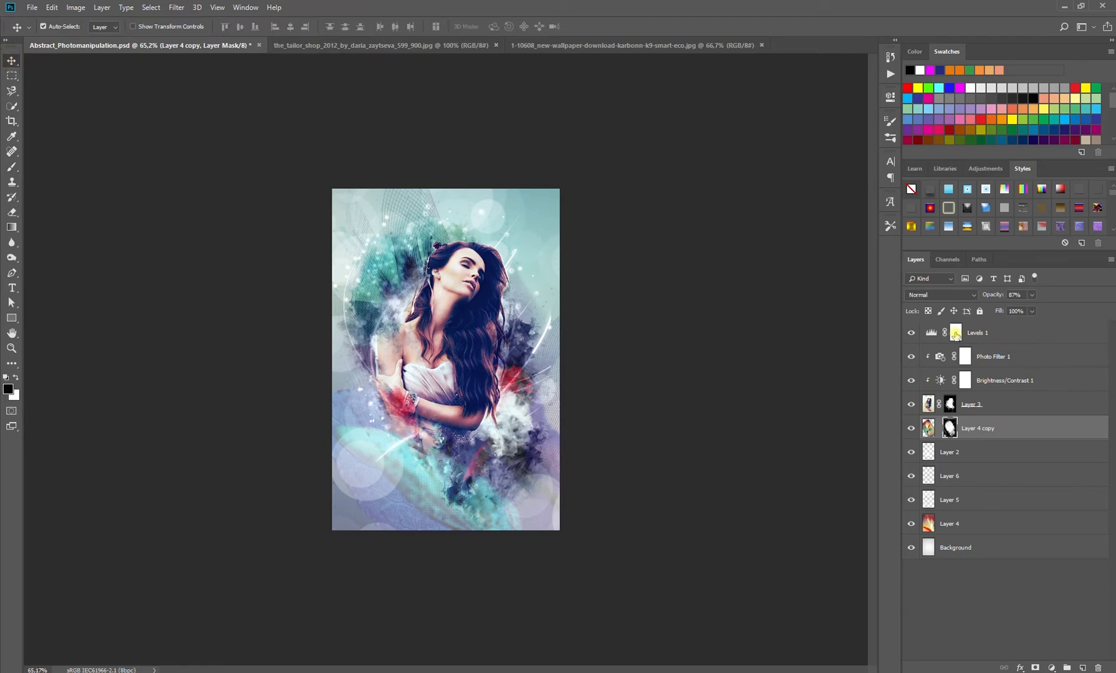
Step: Compare the composition with and without the Levels 1 adjustment and examine it at a larger view
click(955, 334)
click(911, 332)
click(911, 333)
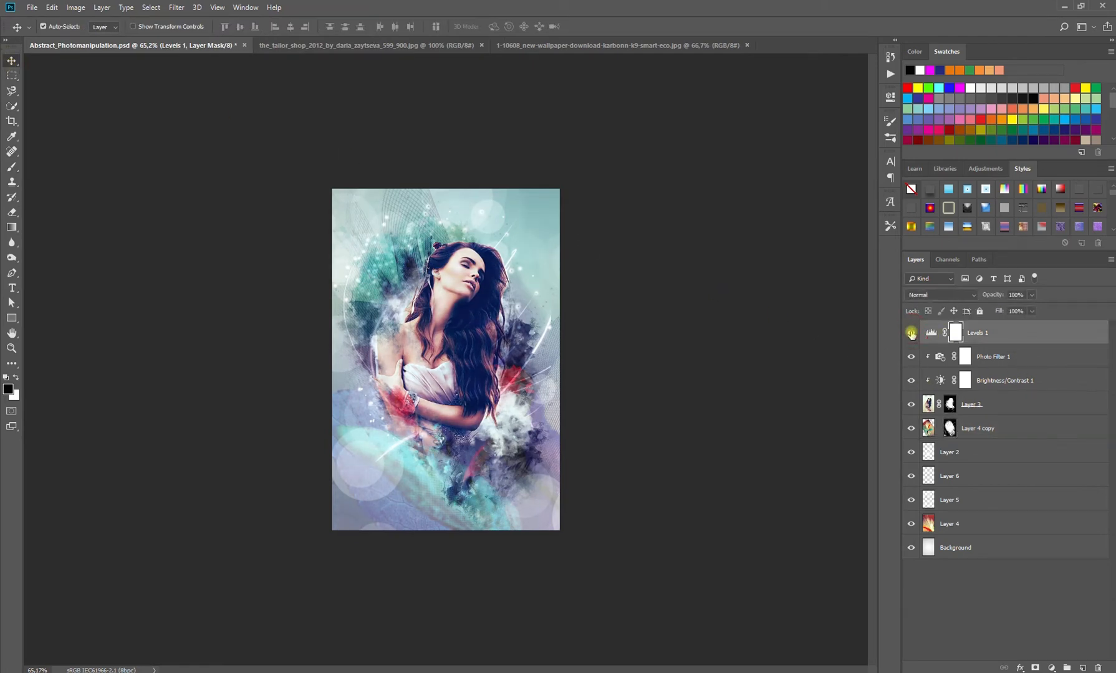
key(F2)
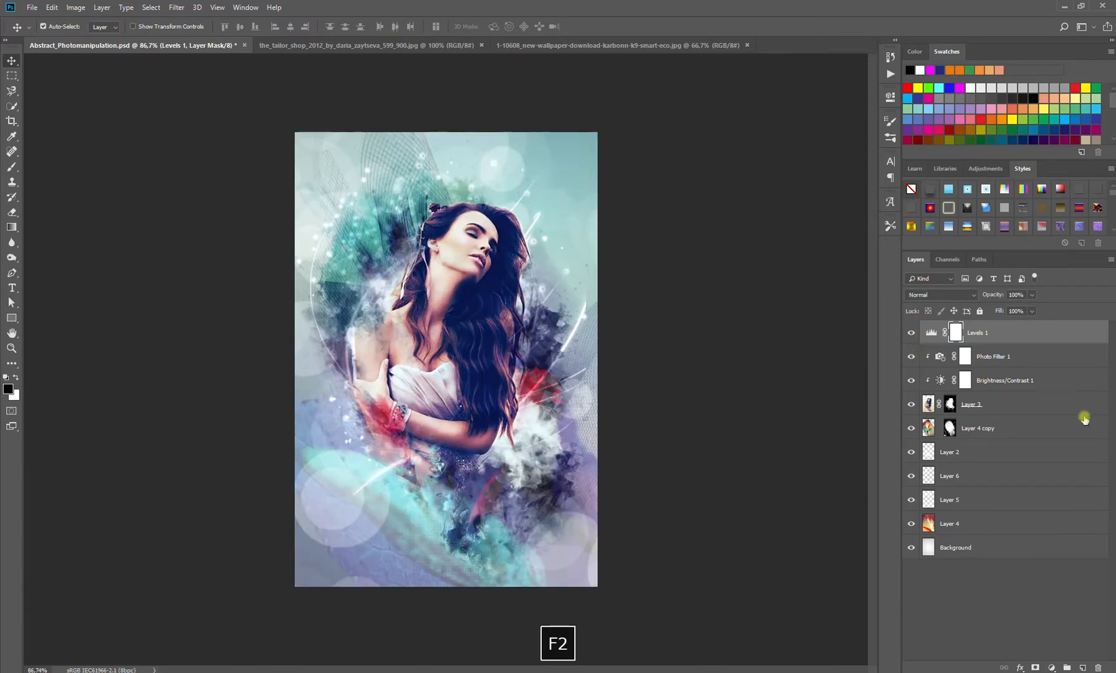
Step: Enlarge Layer 4 copy's image to about 112% and reposition it within its mask behind the woman
click(1033, 428)
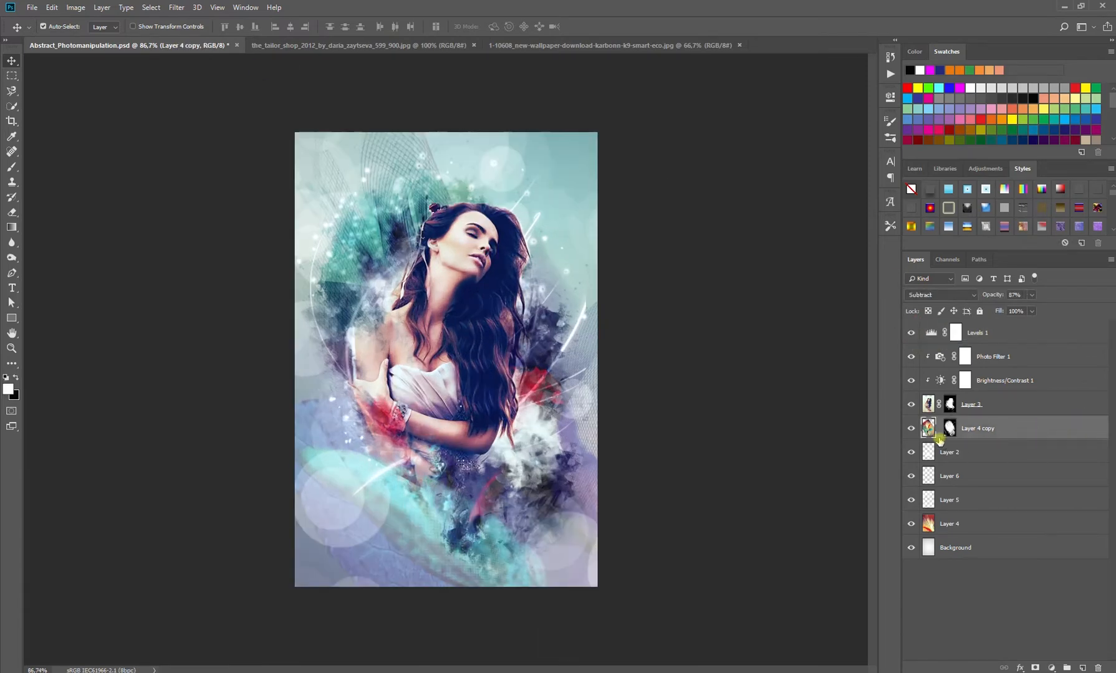
key(ctrl+t)
drag(526, 518, 546, 505)
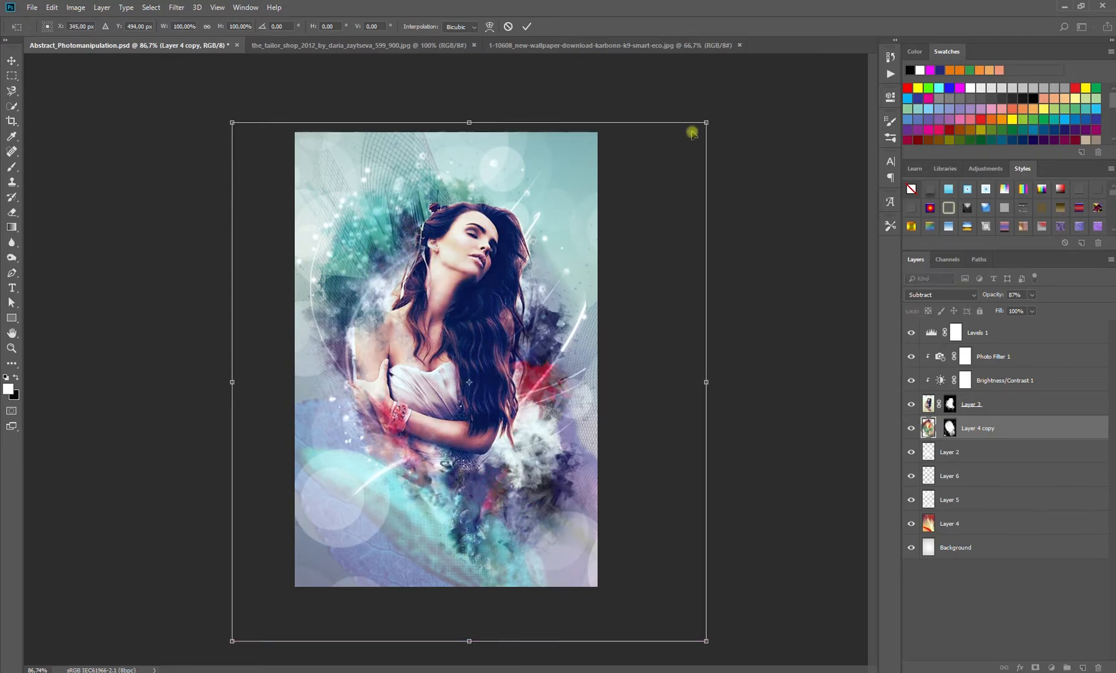
drag(705, 123, 723, 108)
drag(589, 430, 550, 444)
drag(220, 632, 190, 663)
drag(464, 546, 467, 520)
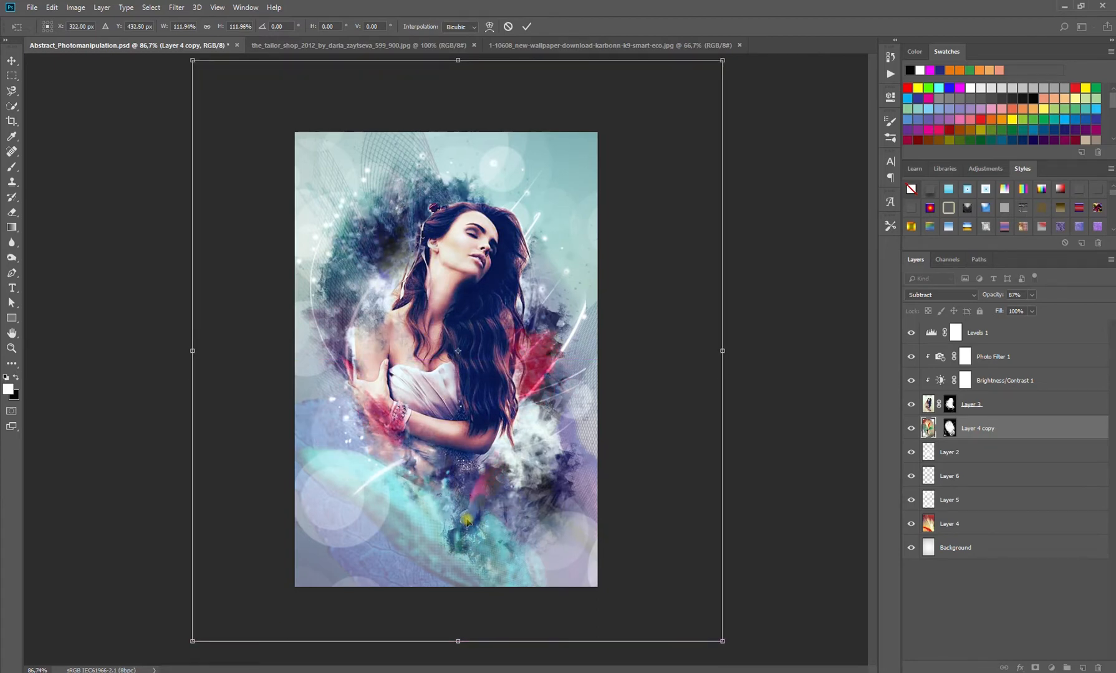
key(Return)
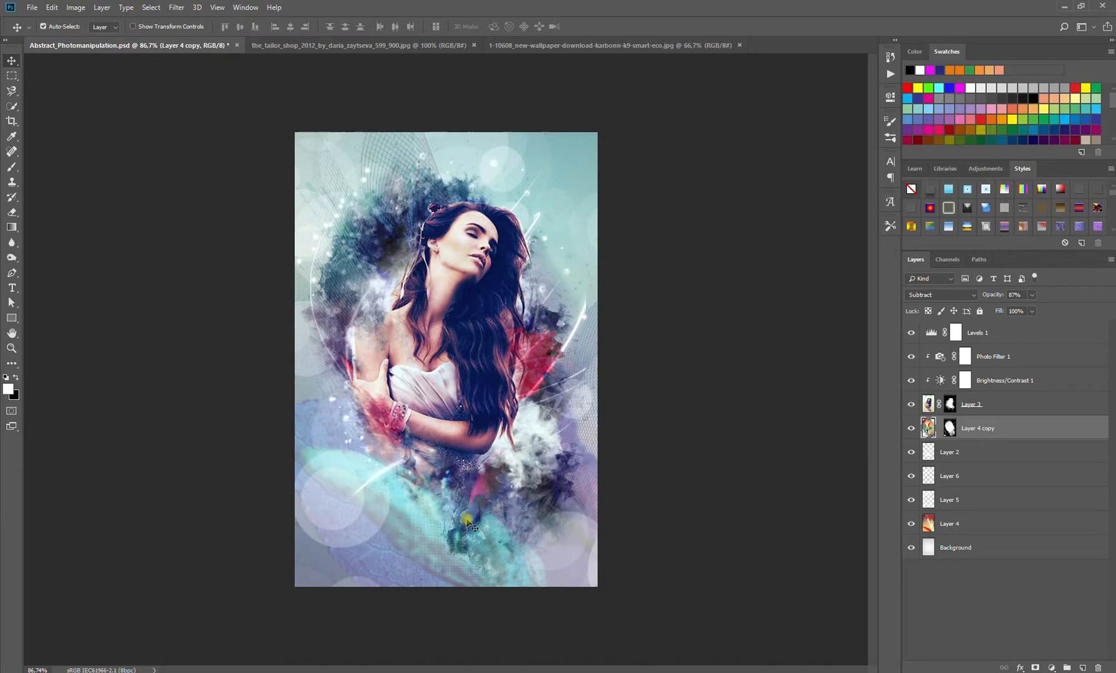
Step: Add a Vibrance adjustment clipped to Layer 4 with Vibrance +31 and Saturation +13, and compare the result with and without it
click(1040, 524)
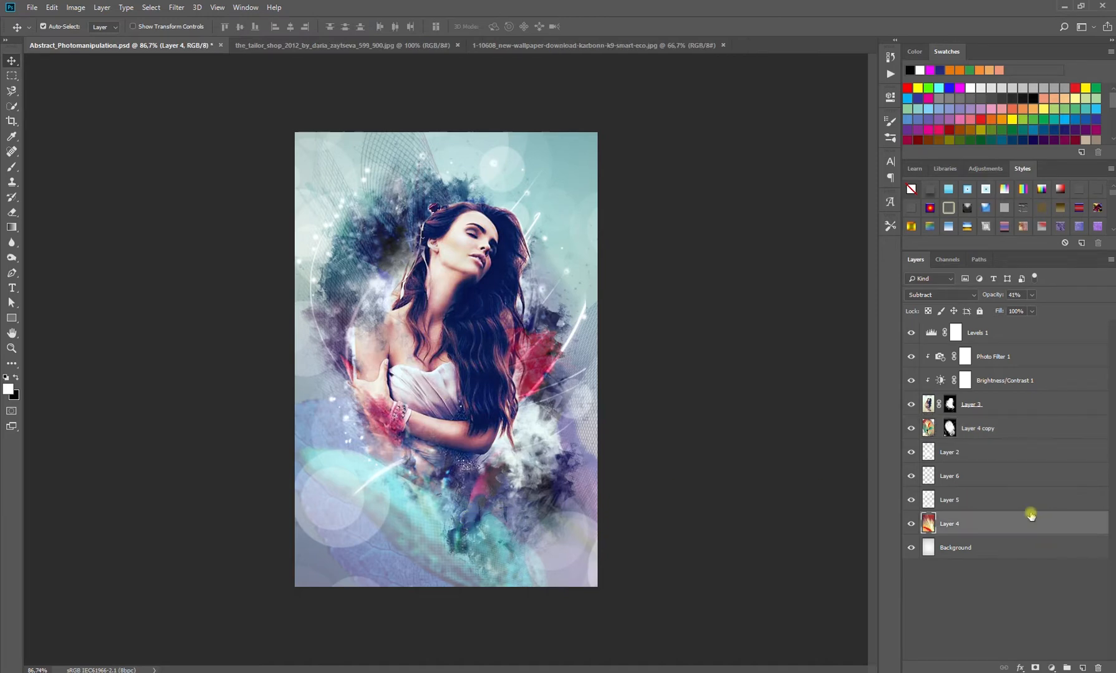
drag(1001, 298, 996, 300)
click(1041, 528)
click(1053, 667)
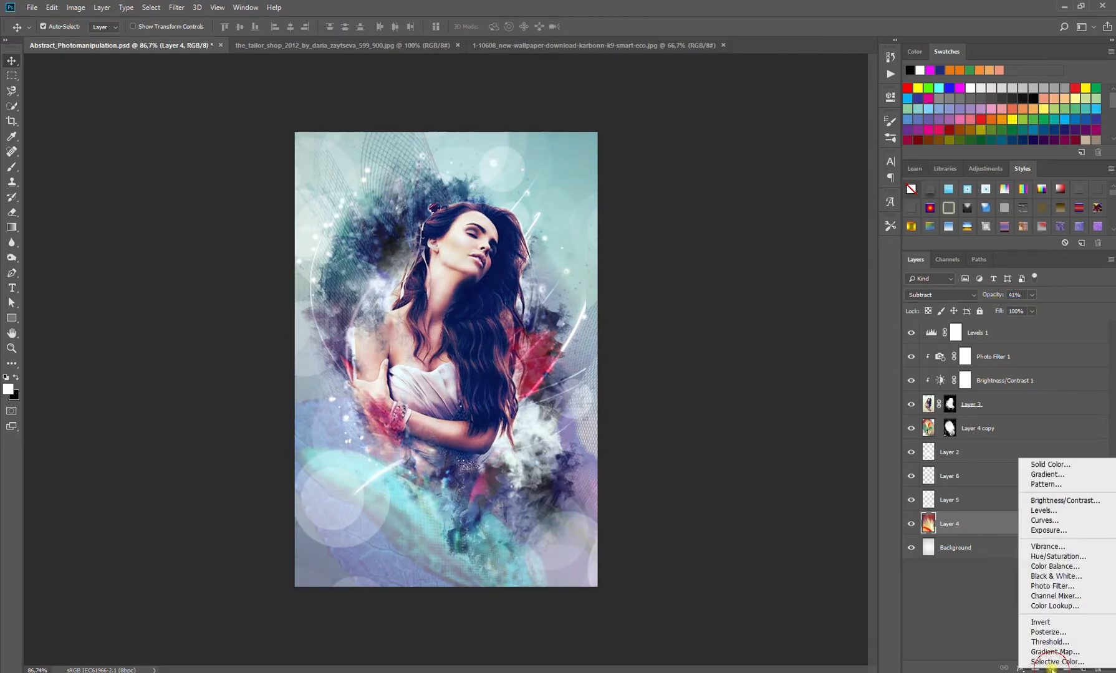
click(1050, 540)
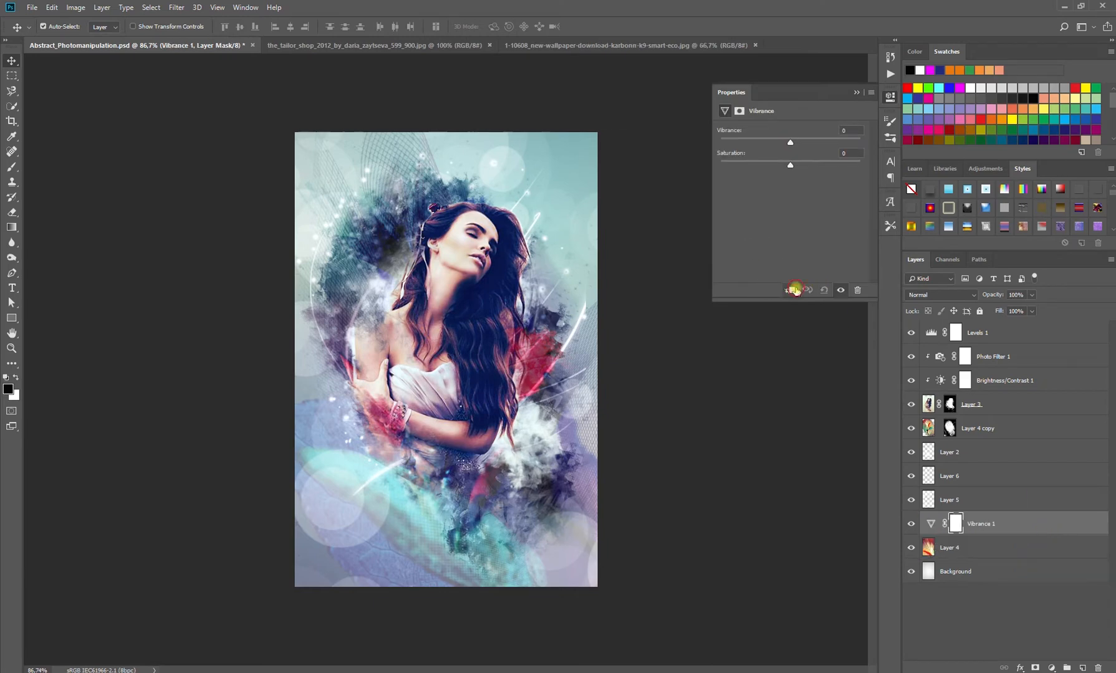
click(794, 290)
drag(728, 156, 741, 156)
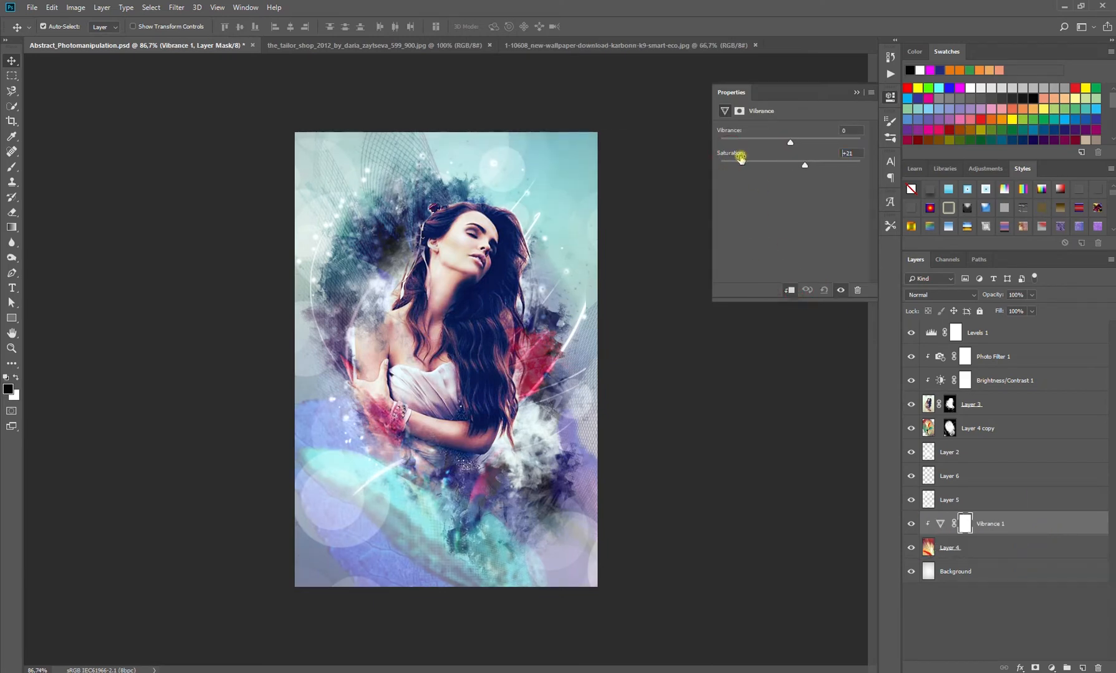
drag(740, 159, 744, 134)
mouse_move(798, 164)
mouse_down()
mouse_move(783, 169)
mouse_move(796, 167)
mouse_up()
click(839, 290)
click(839, 291)
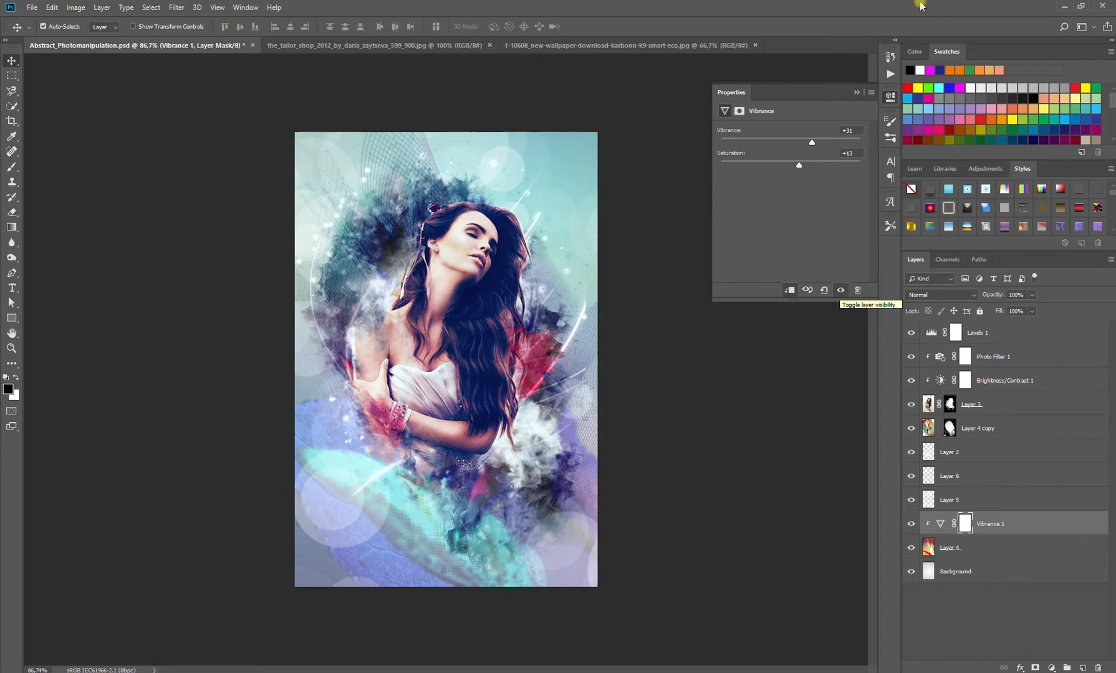
click(859, 93)
Step: Scale Layer 4 down to about 82% and reposition the leaf image behind the woman's lower body
click(911, 547)
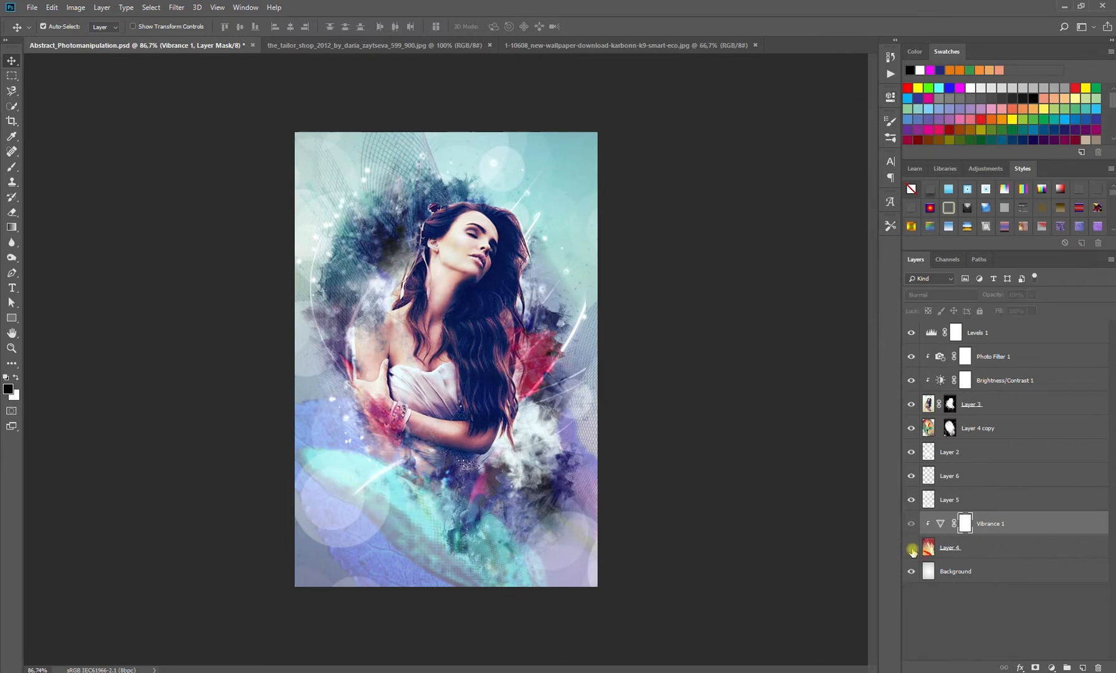
click(911, 548)
click(971, 549)
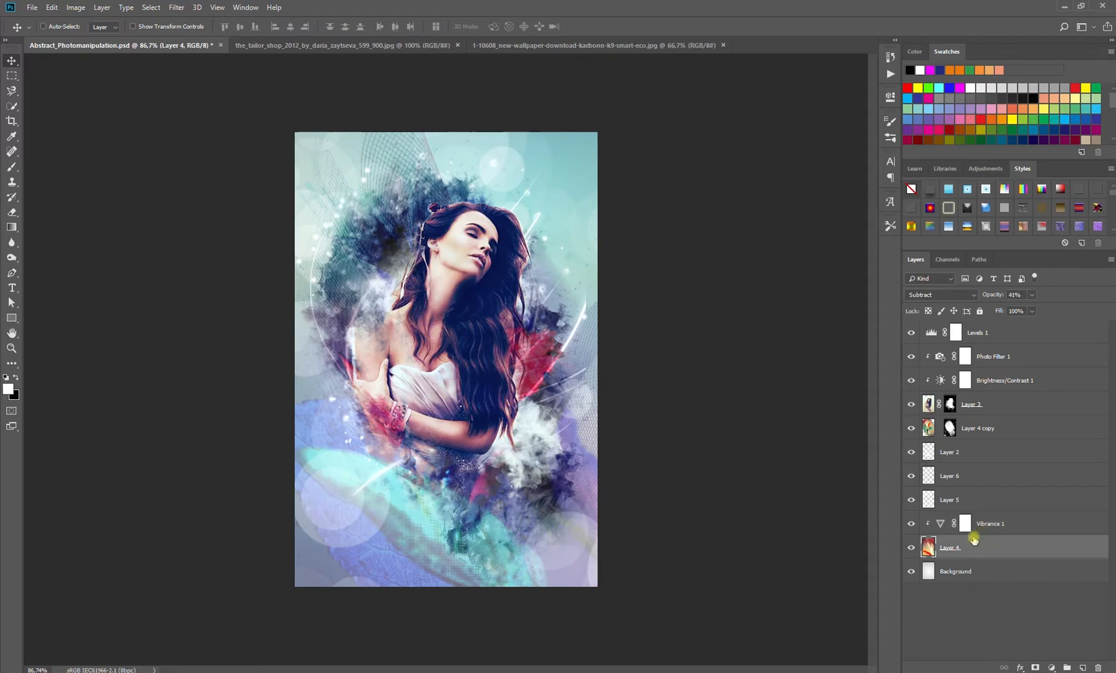
key(ctrl+t)
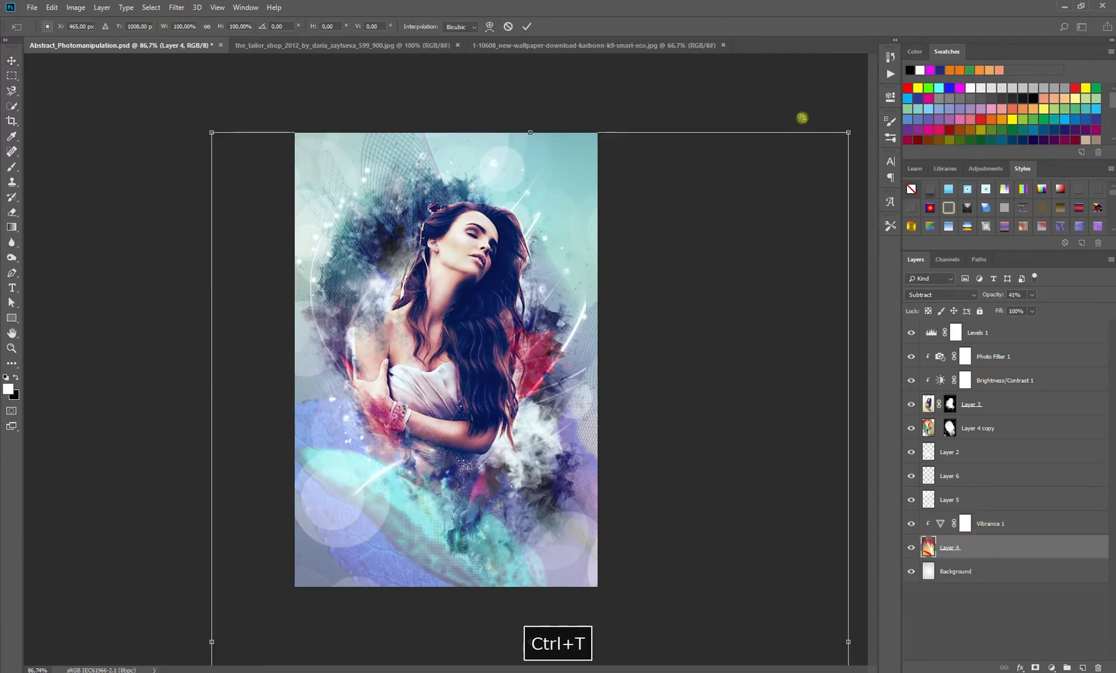
drag(846, 133, 807, 200)
drag(666, 423, 636, 393)
drag(495, 359, 485, 356)
drag(787, 105, 770, 129)
drag(506, 485, 508, 476)
drag(771, 130, 758, 148)
mouse_move(494, 522)
mouse_down()
mouse_move(493, 509)
mouse_move(488, 527)
mouse_up()
drag(757, 127, 748, 134)
drag(487, 513, 492, 508)
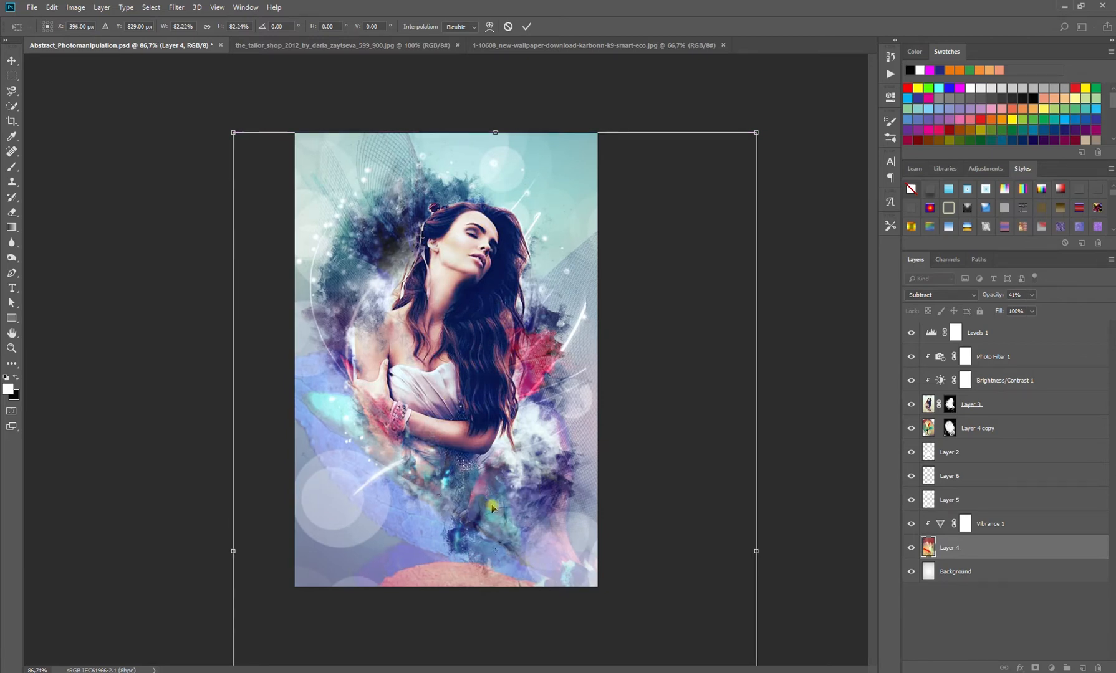
key(Return)
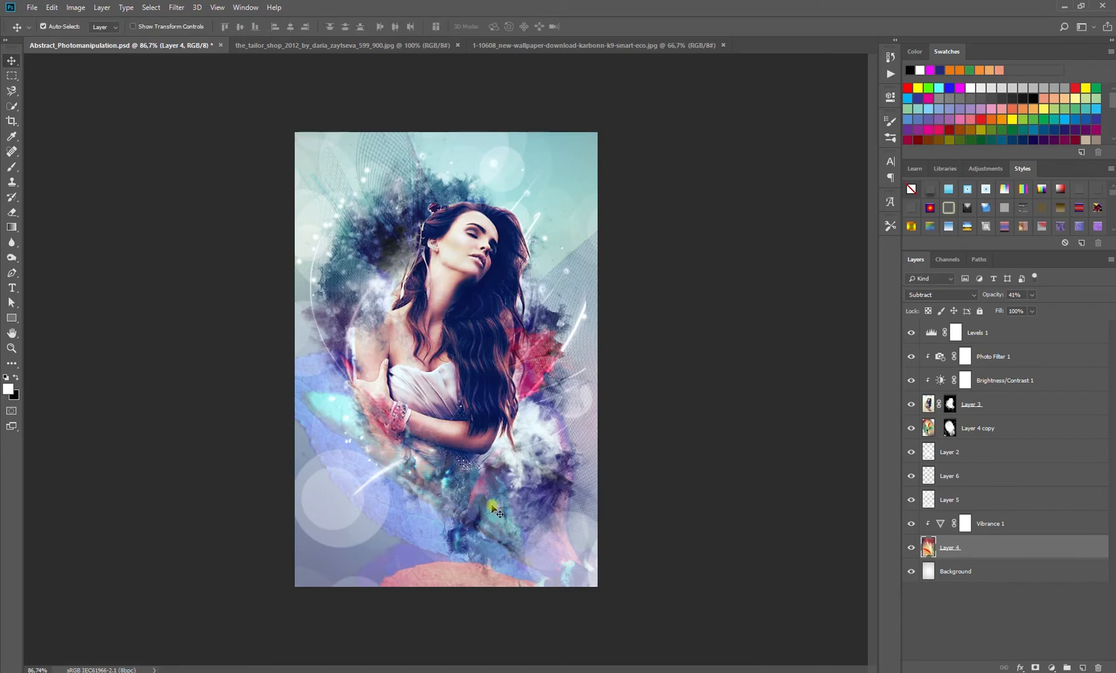
Step: Reposition Layer 4 copy's image within its mask and rescale it to about 99% of its size
click(912, 336)
click(912, 337)
click(508, 292)
key(F2)
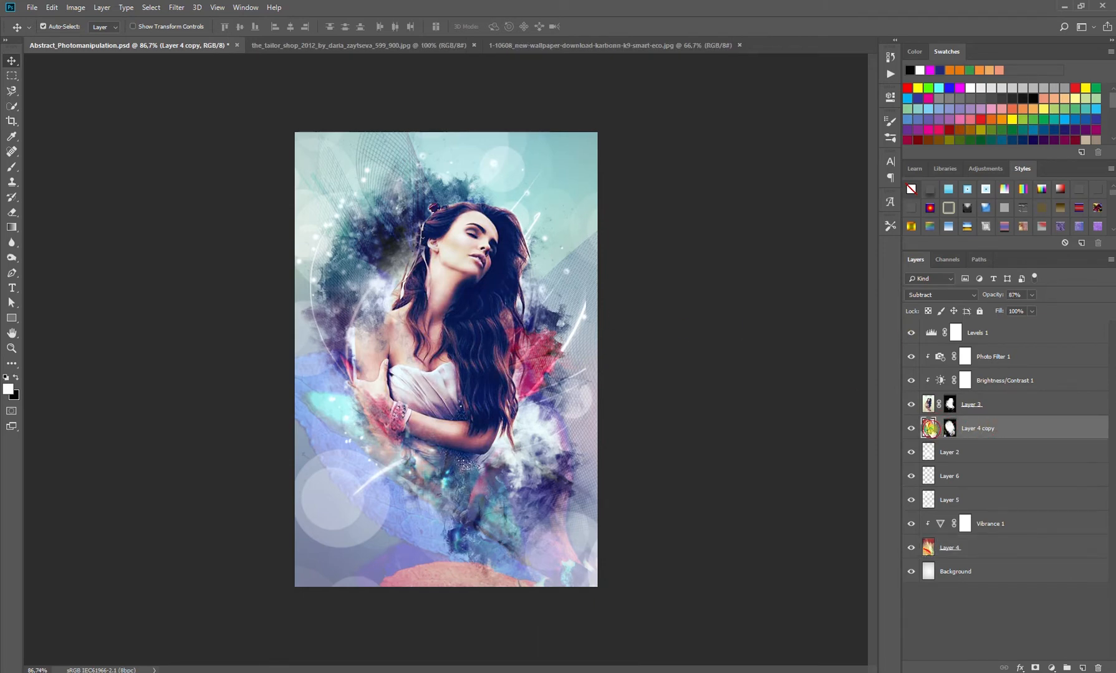
key(ctrl+t)
drag(452, 249, 478, 292)
drag(475, 302, 477, 312)
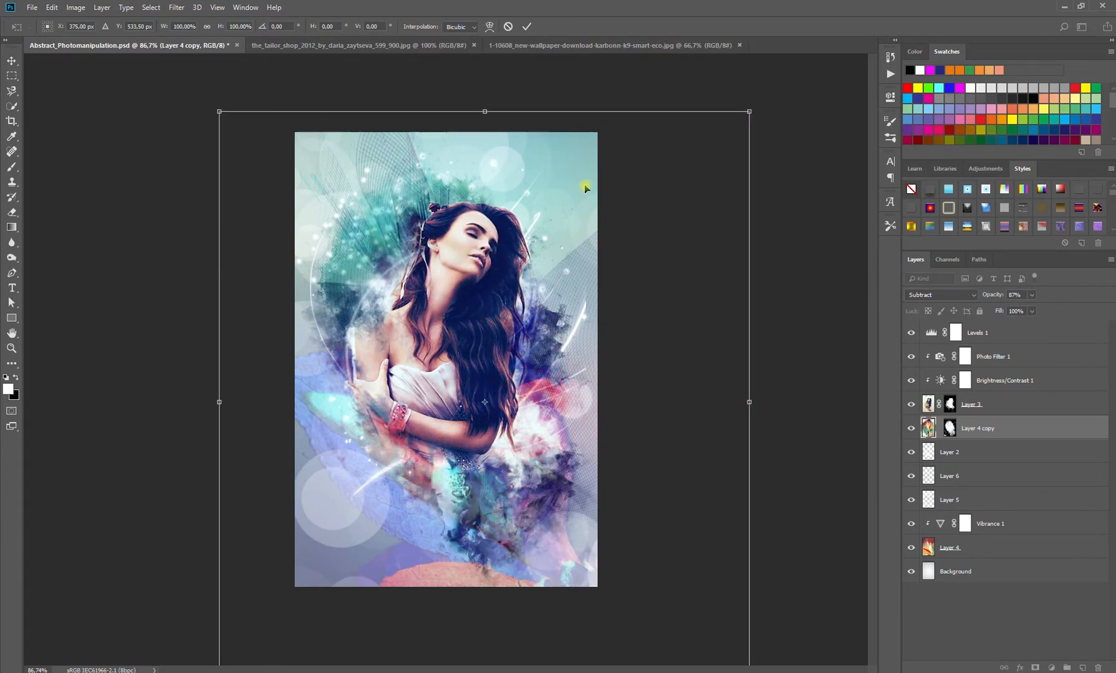
drag(748, 112, 729, 130)
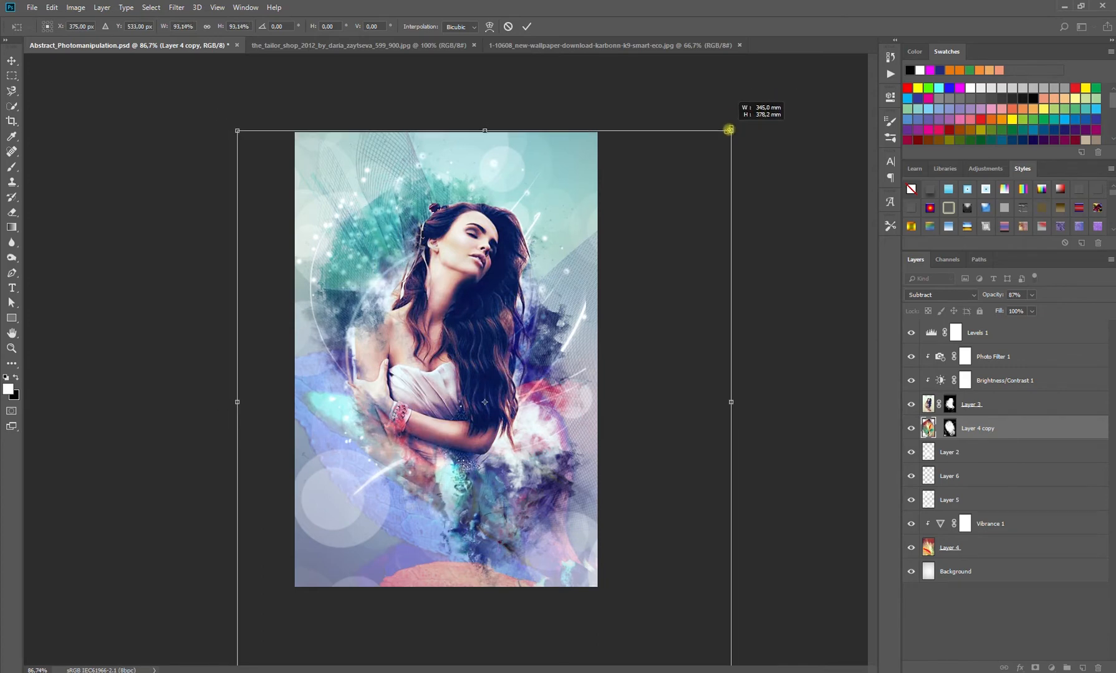
drag(630, 326, 605, 325)
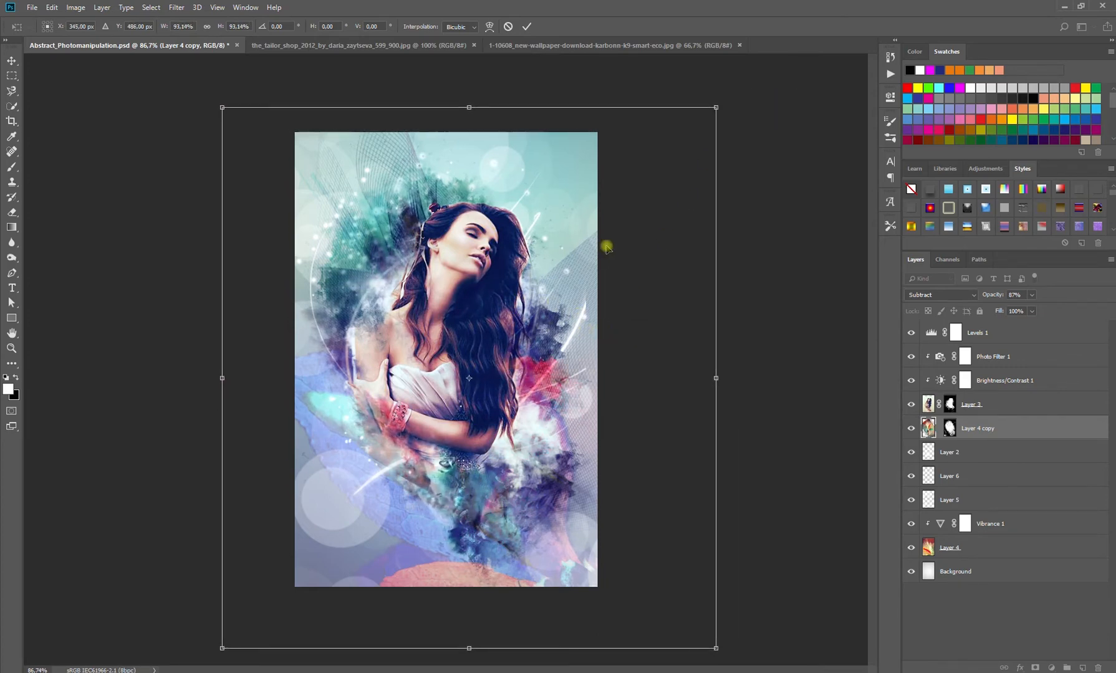
drag(715, 106, 739, 113)
drag(575, 462, 547, 465)
drag(702, 649, 718, 659)
drag(553, 522, 536, 503)
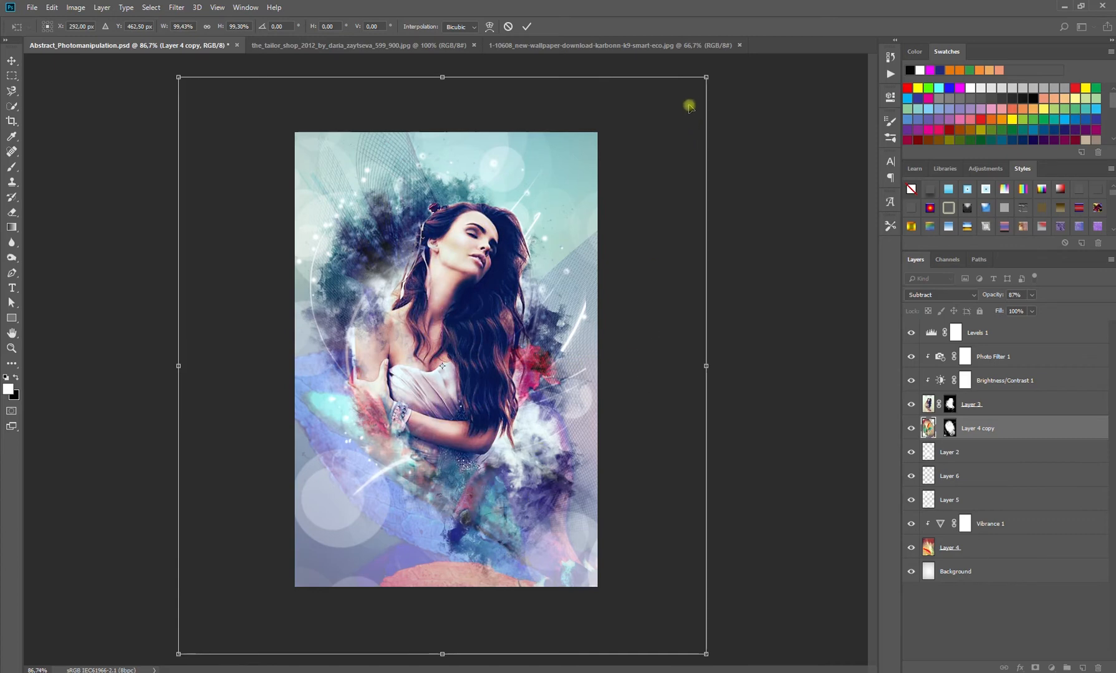
Step: Rescale Layer 4 copy's image further, reposition it behind the woman, and relink it to its mask
drag(705, 78, 679, 105)
drag(566, 365, 571, 389)
drag(688, 652, 666, 628)
drag(554, 485, 541, 468)
drag(663, 617, 688, 636)
mouse_move(549, 498)
mouse_down()
mouse_move(532, 489)
mouse_move(545, 485)
mouse_up()
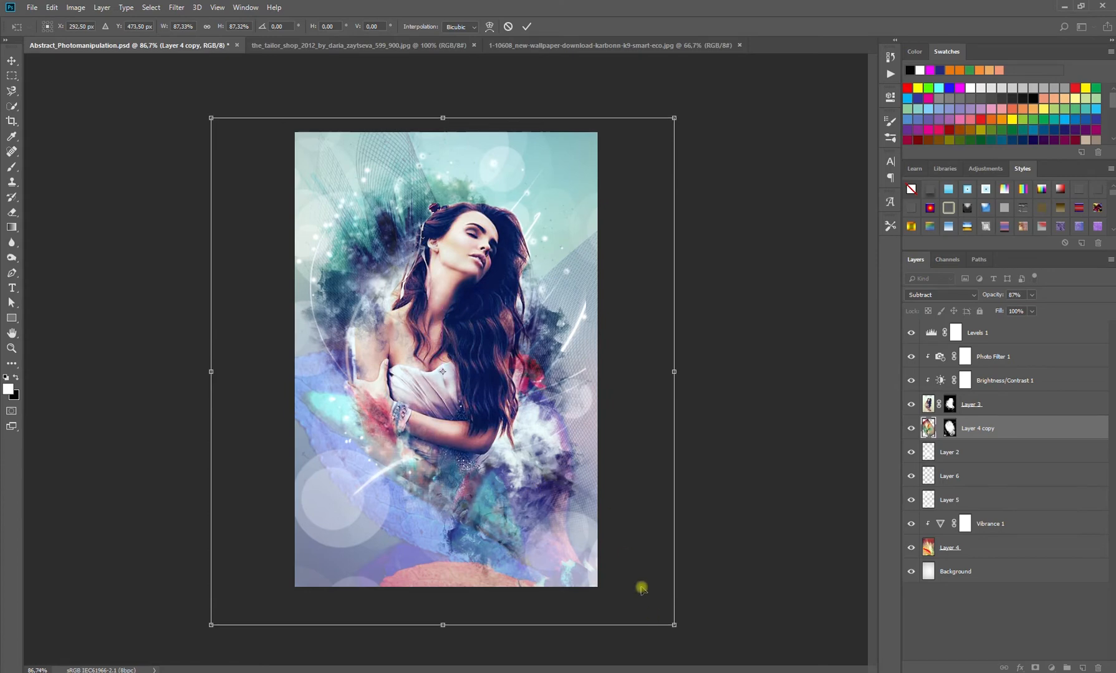
drag(680, 627, 708, 652)
drag(562, 489, 559, 477)
key(Return)
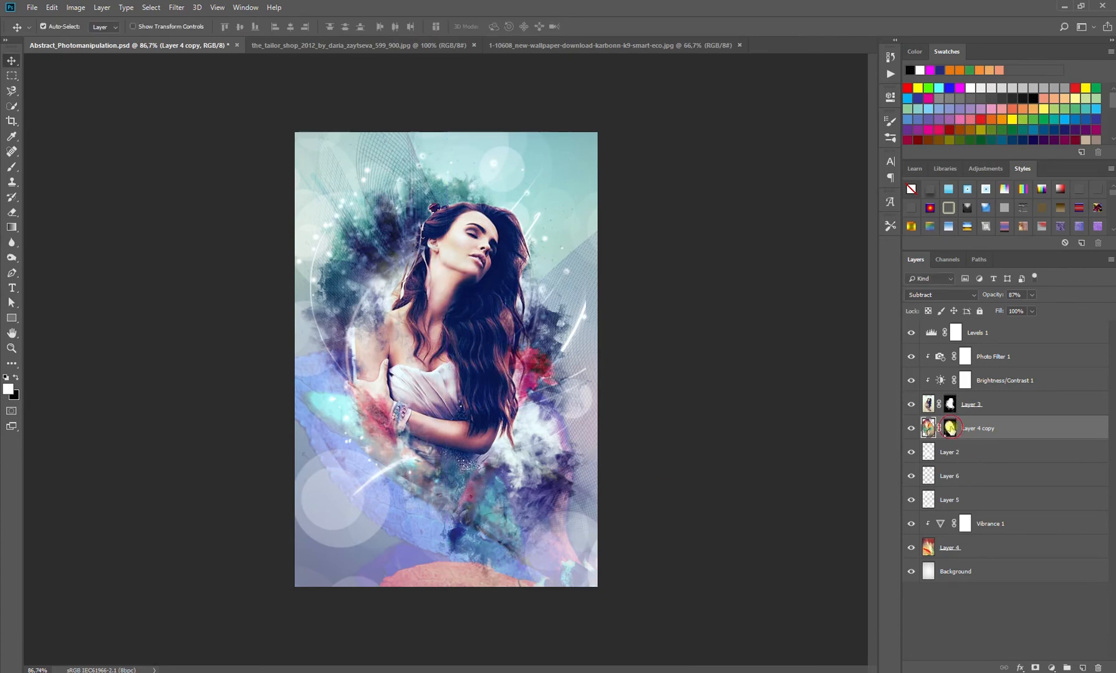
Step: Try stamping white with the 900 px splatter brush on Layer 4 copy's mask around the woman, and undo the stamps
click(950, 429)
key(b)
key(x)
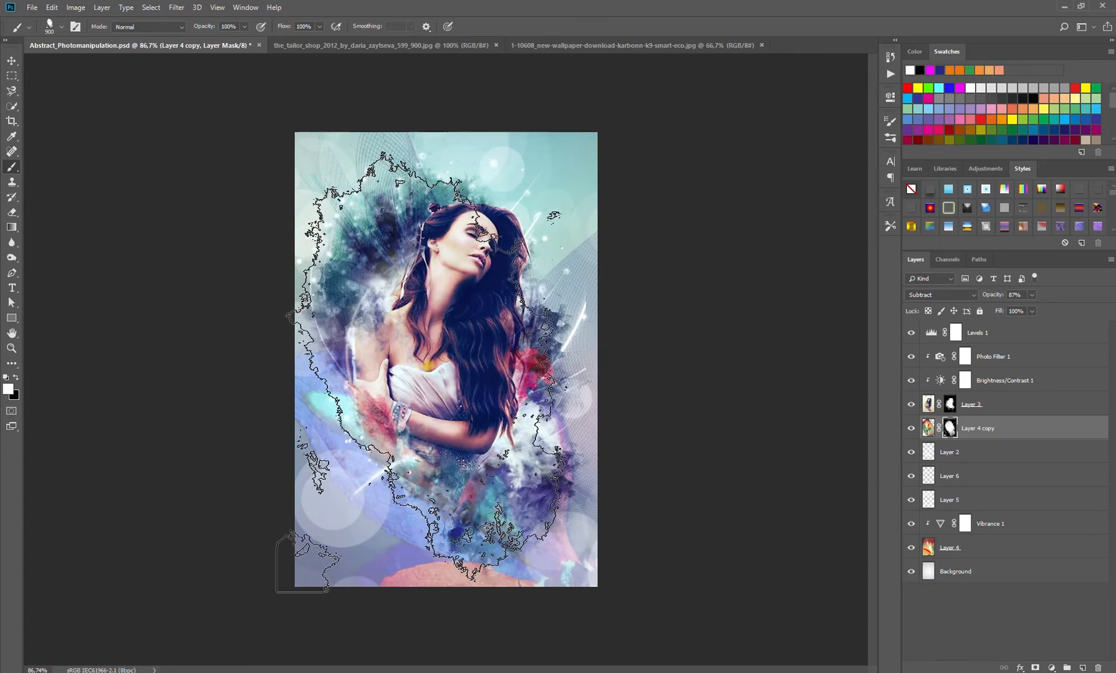
click(422, 373)
key(ctrl+x)
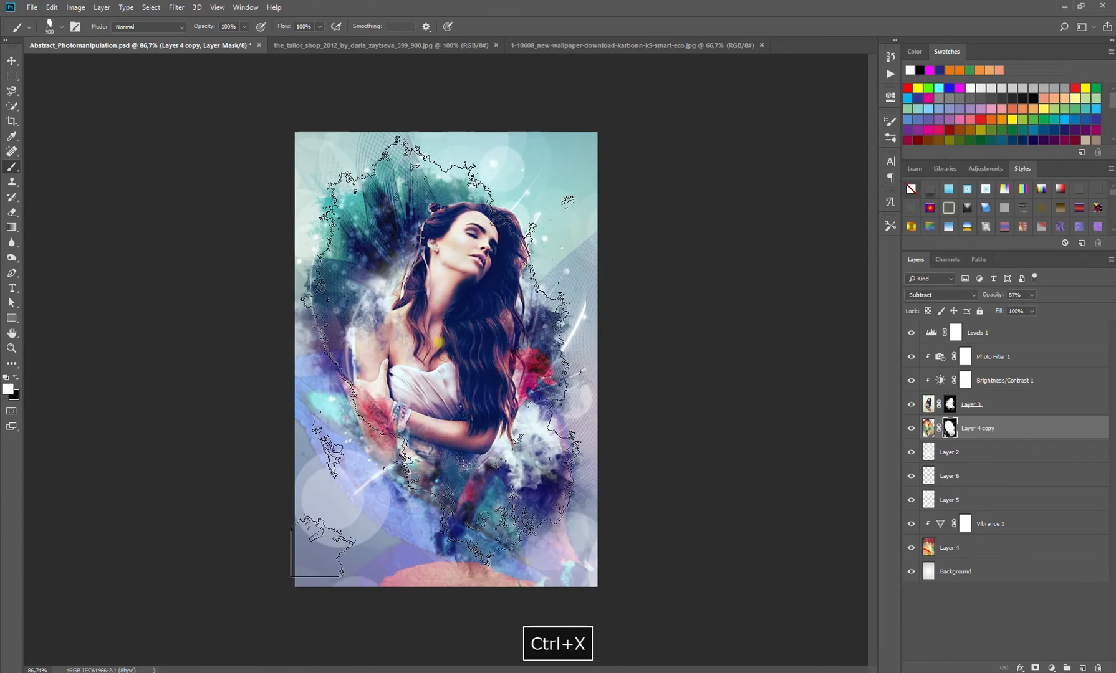
key(ctrl+alt+z)
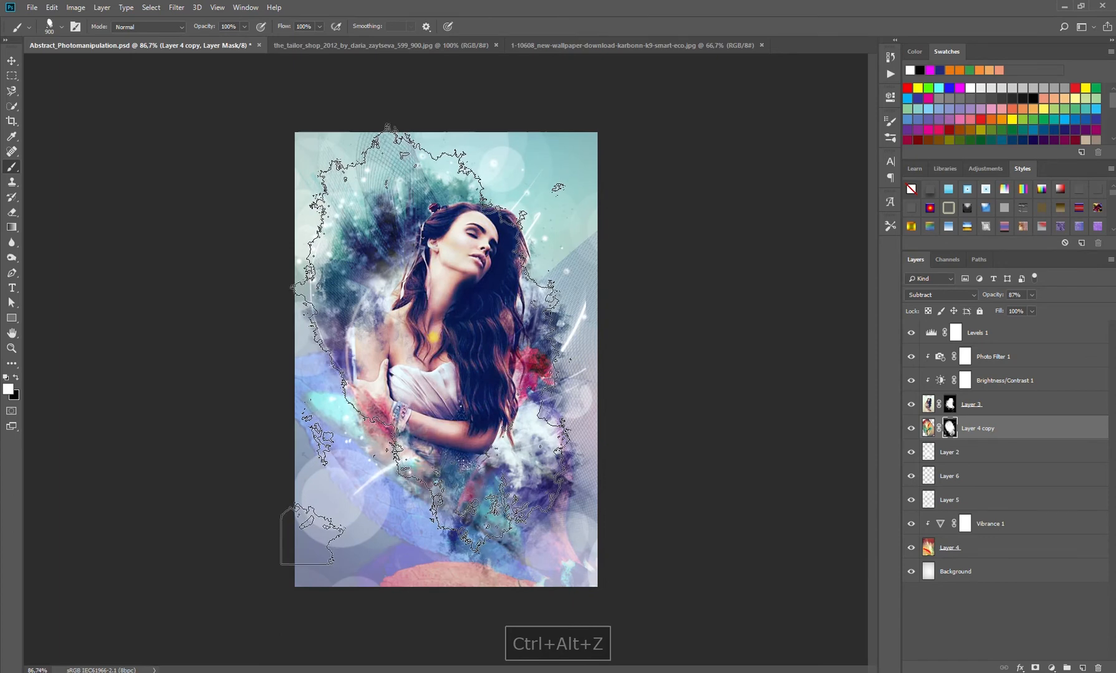
click(434, 335)
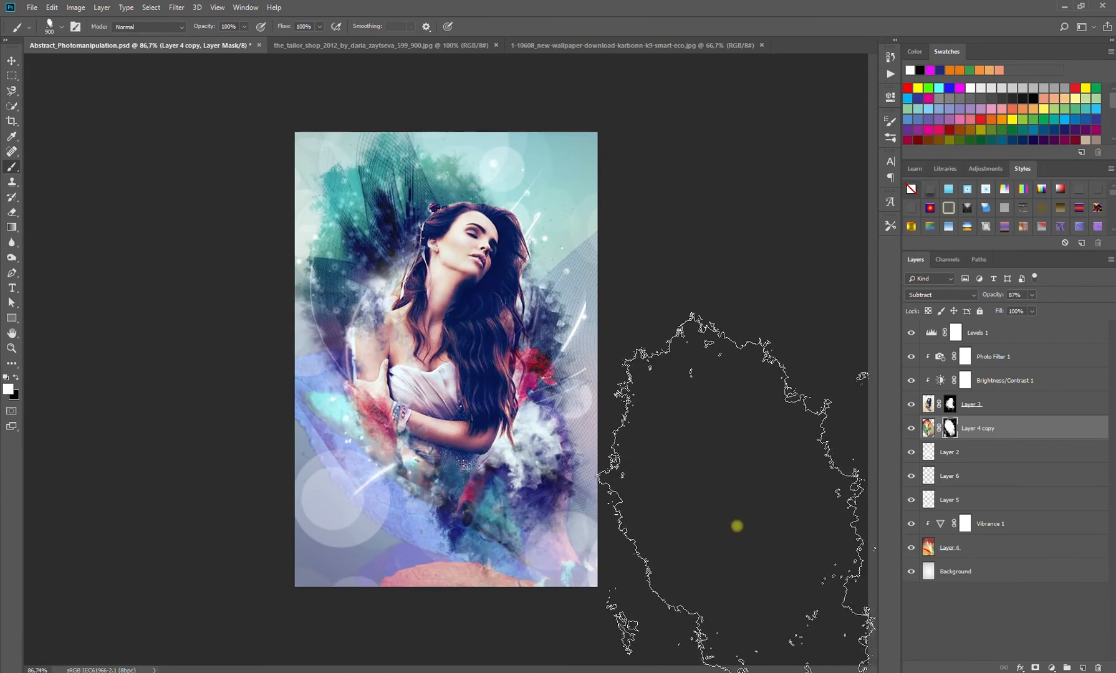
key(ctrl+alt+z)
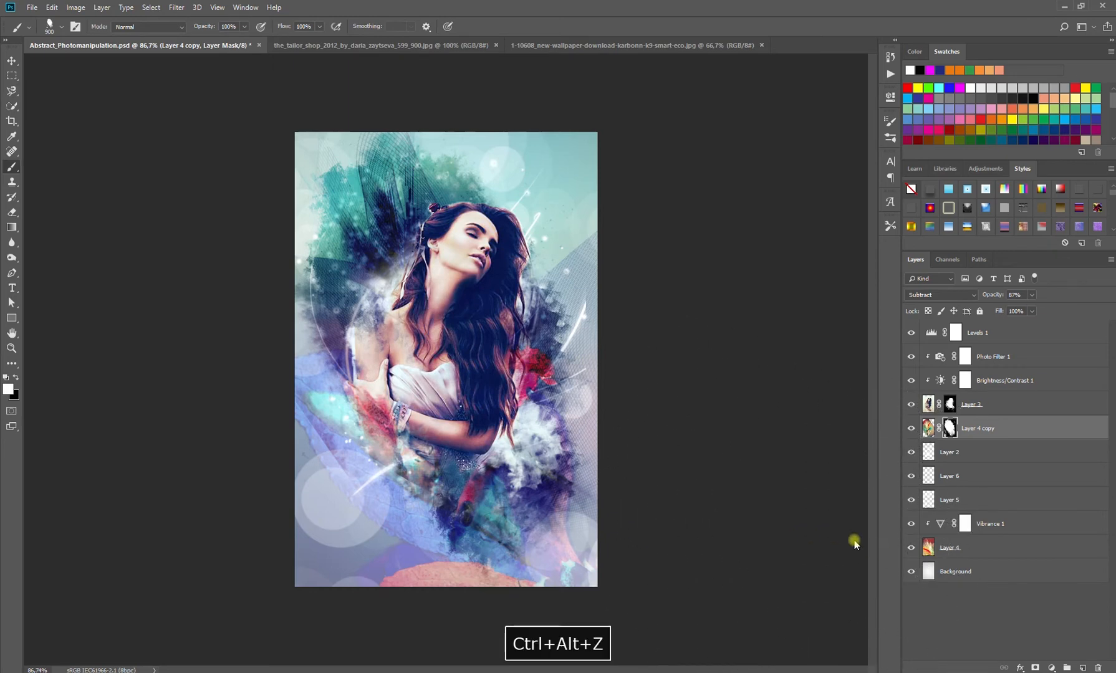
Step: Replace Layer 4 copy's mask with a new one filled with black, and enlarge the splatter brush to 1000 px
right_click(950, 427)
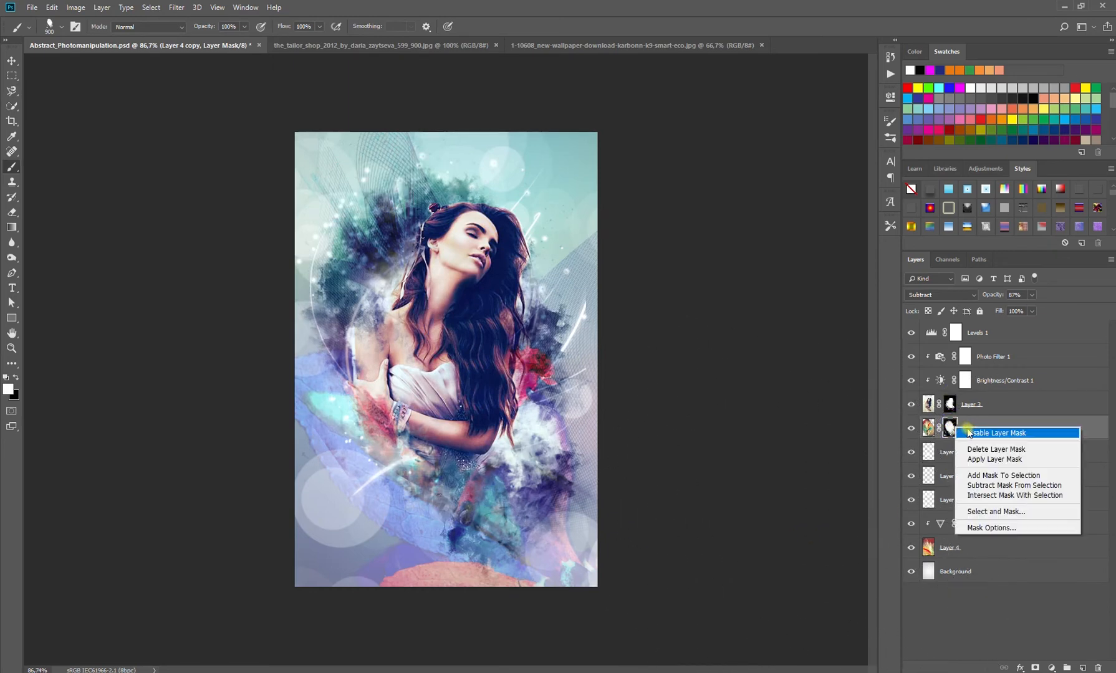
click(971, 444)
click(1035, 668)
key(bracketright)
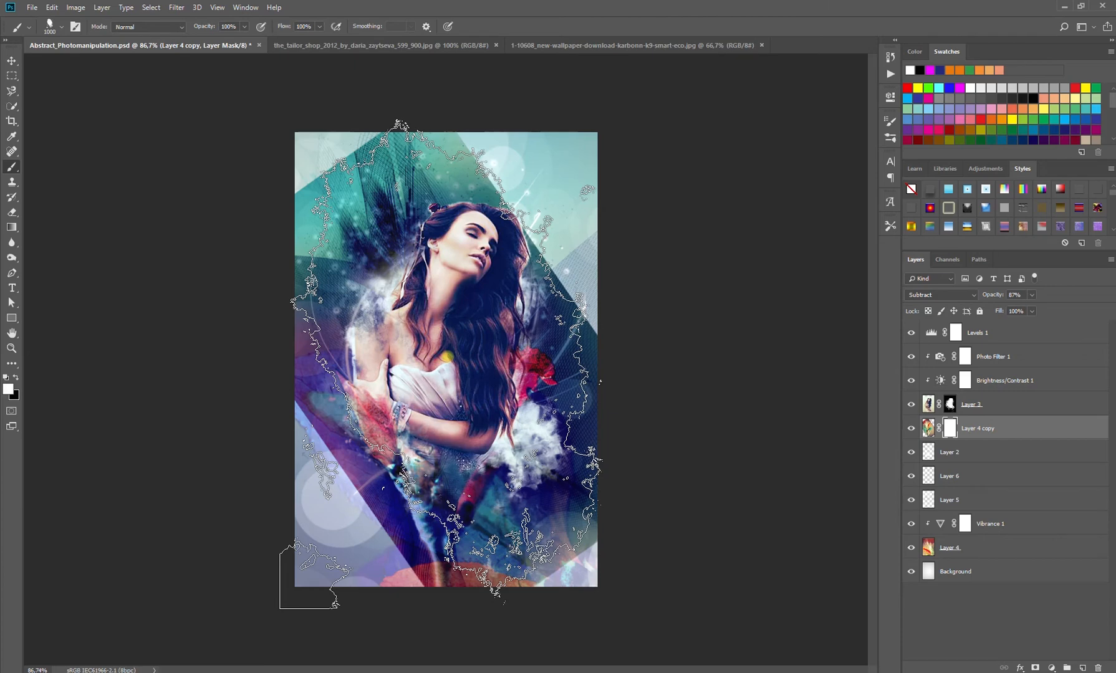
key(x)
key(alt+BackSpace)
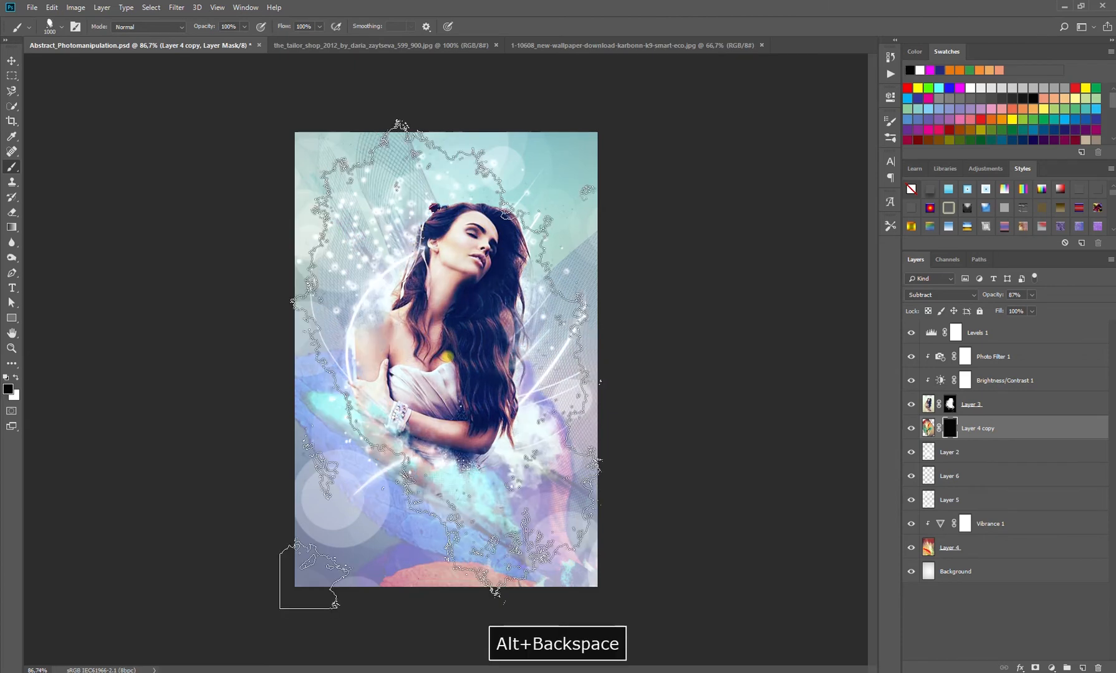
Step: Stamp white on Layer 4 copy's black mask with the 1000 px splatter brush to reveal the image around the woman
key(x)
click(446, 357)
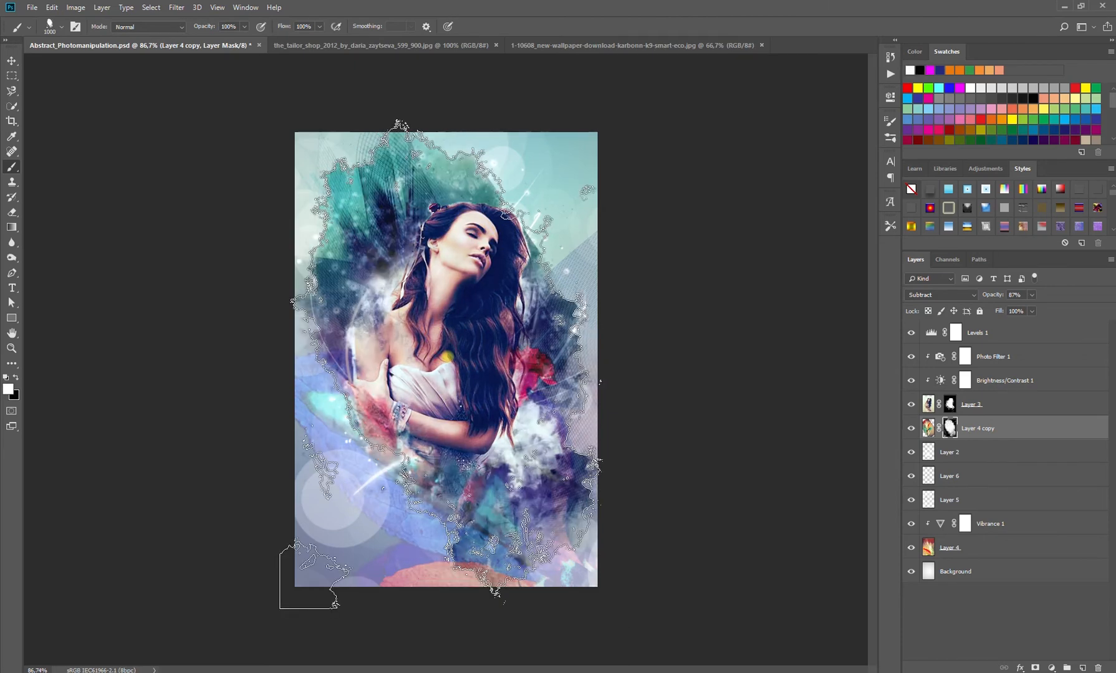
key(ctrl+z)
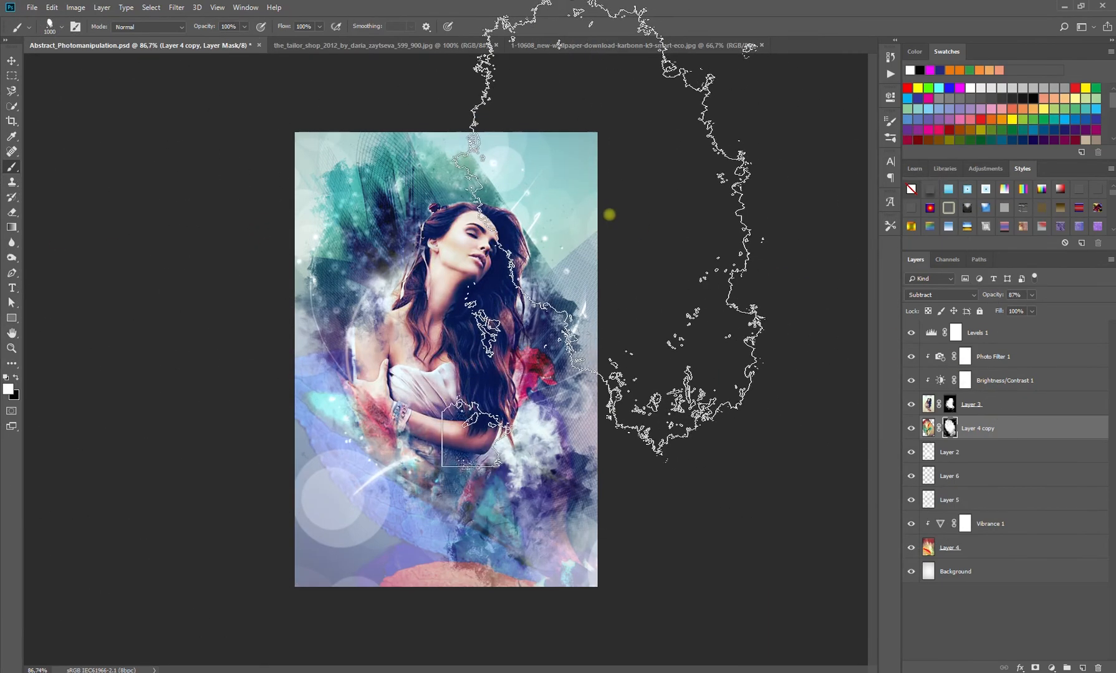
Step: Rotate the splatter brush tip to a 45° angle
click(890, 140)
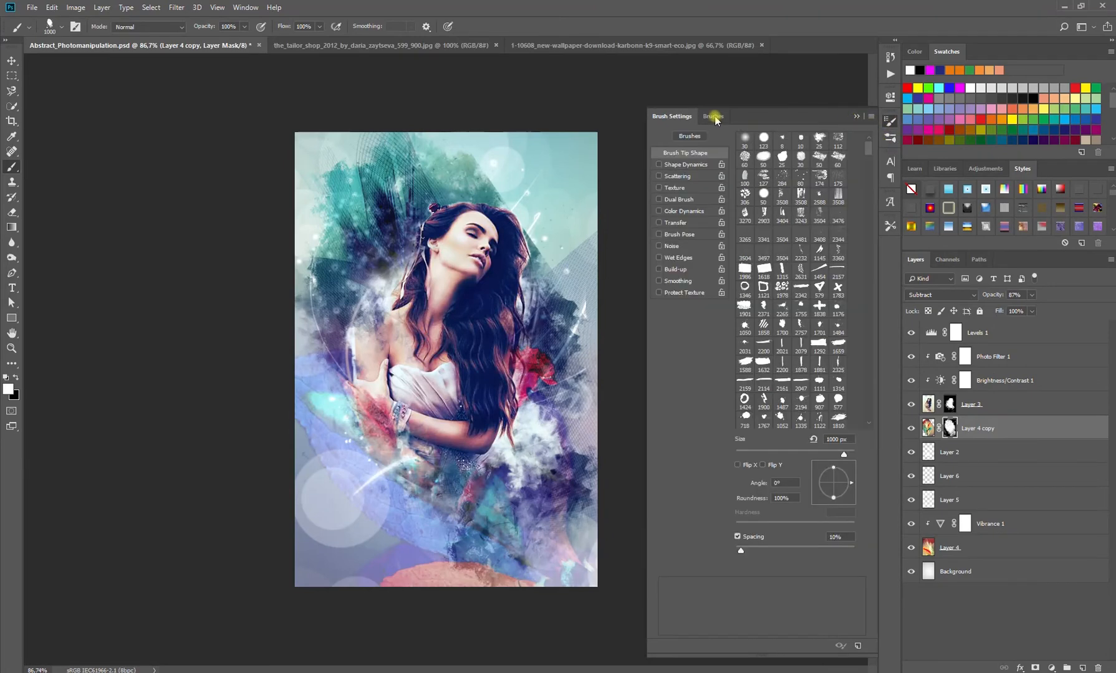
drag(848, 485, 831, 465)
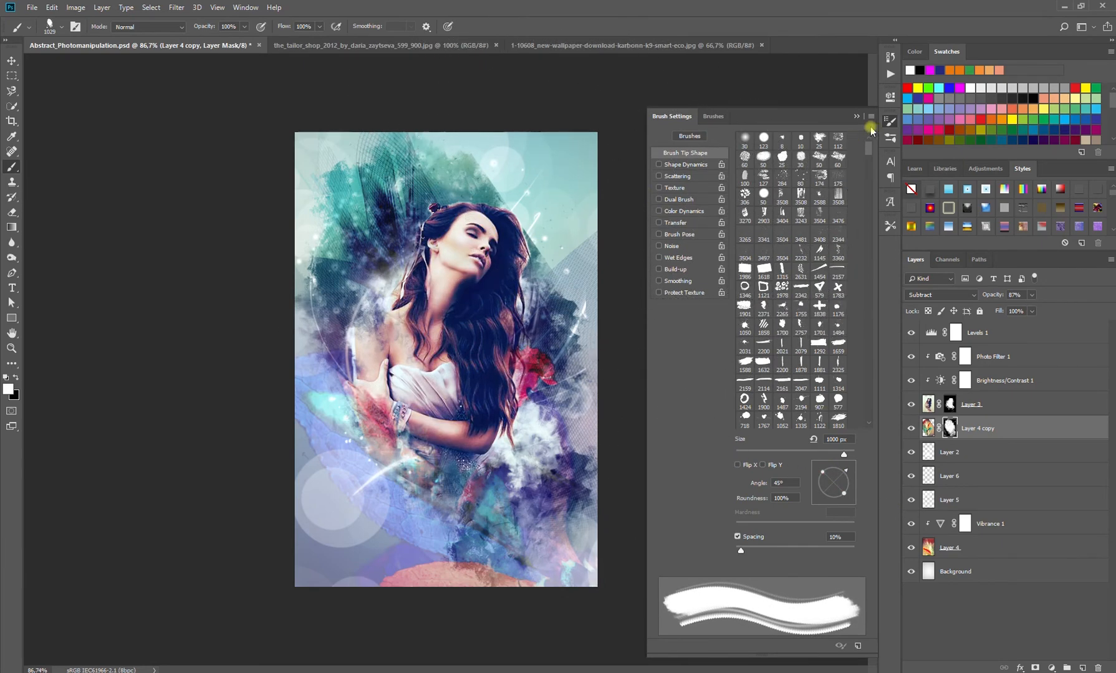
click(856, 116)
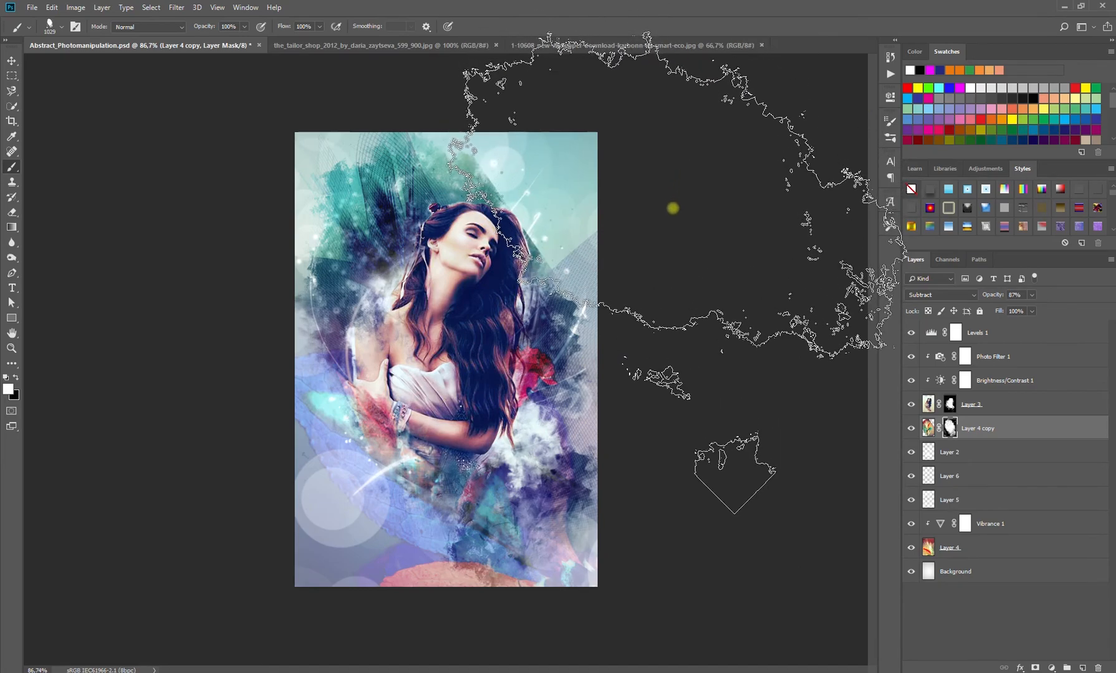
Step: Switch the painting colour to black and reduce the splatter brush to 700 px for Layer 4 copy's mask
key(x)
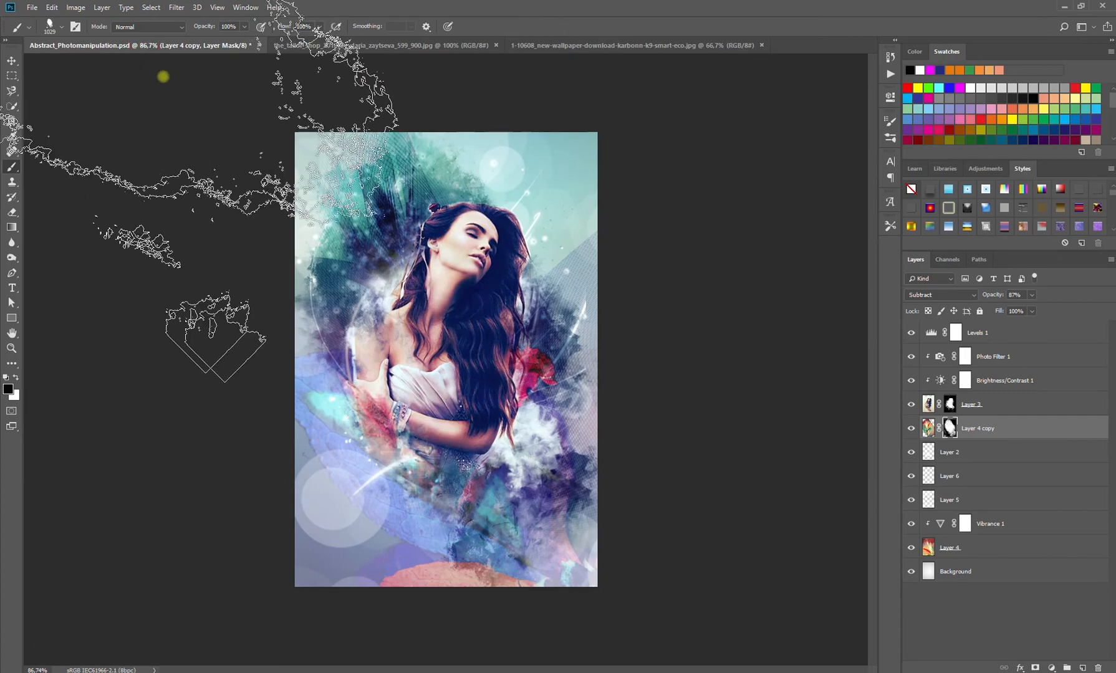
key(bracketleft)
key(bracketleft)
key(bracketleft)
key(bracketleft)
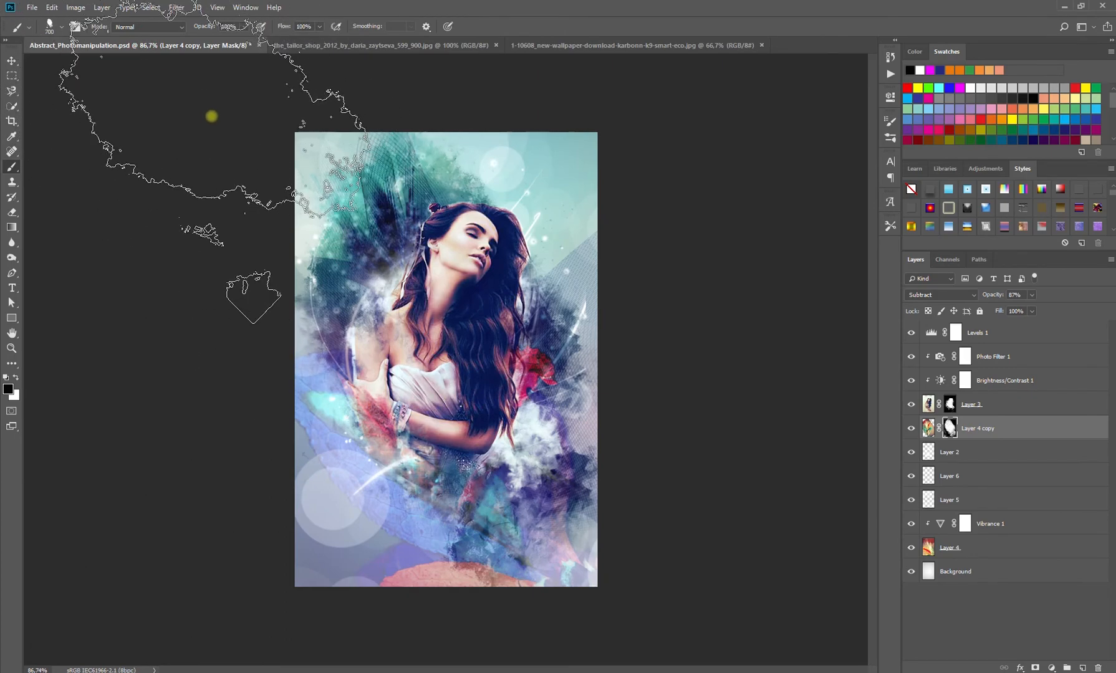
scroll(257, 177, down, 2)
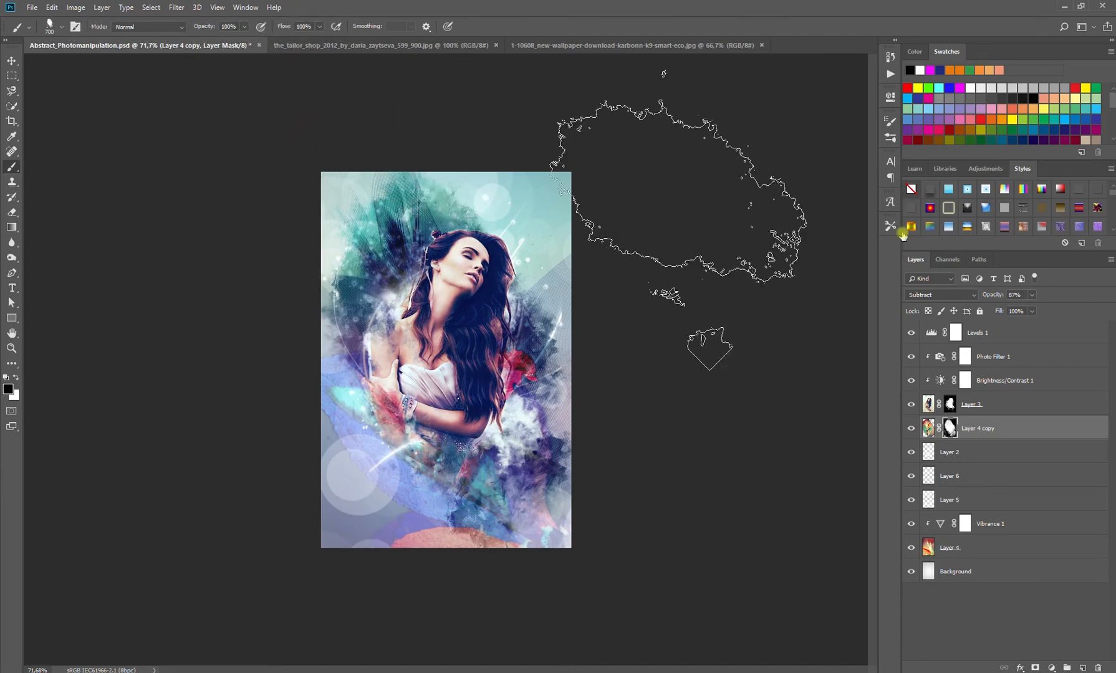
Step: Set the splatter brush to 809 px at a -63° angle and stamp black along the upper edge of Layer 4 copy's mask
click(890, 121)
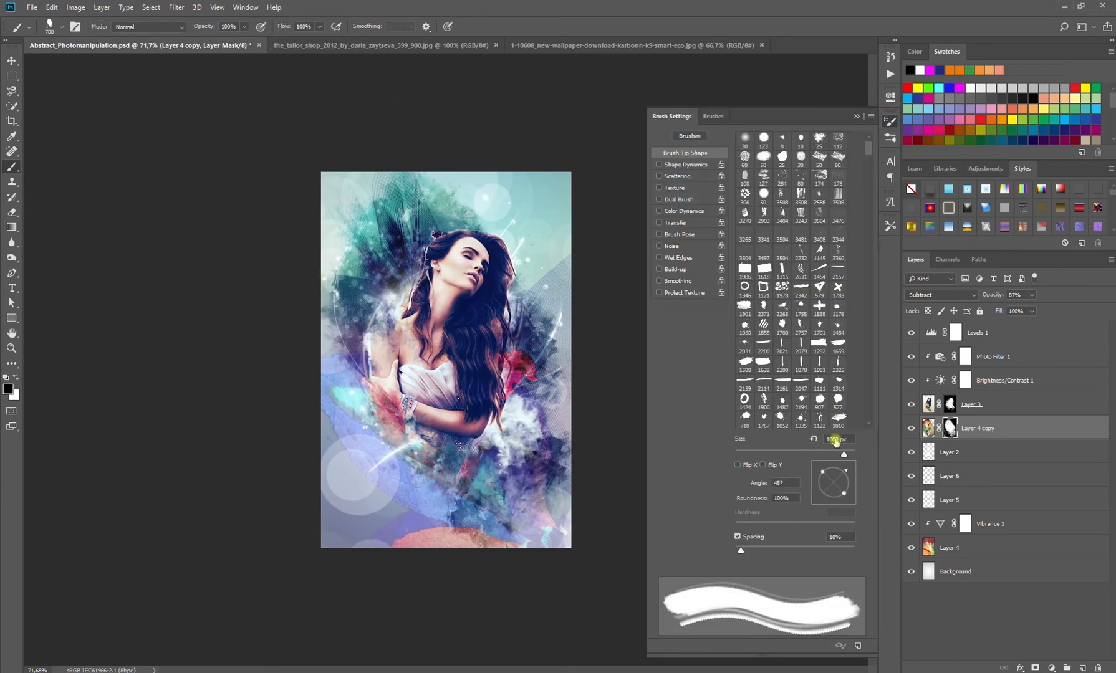
key(bracketright)
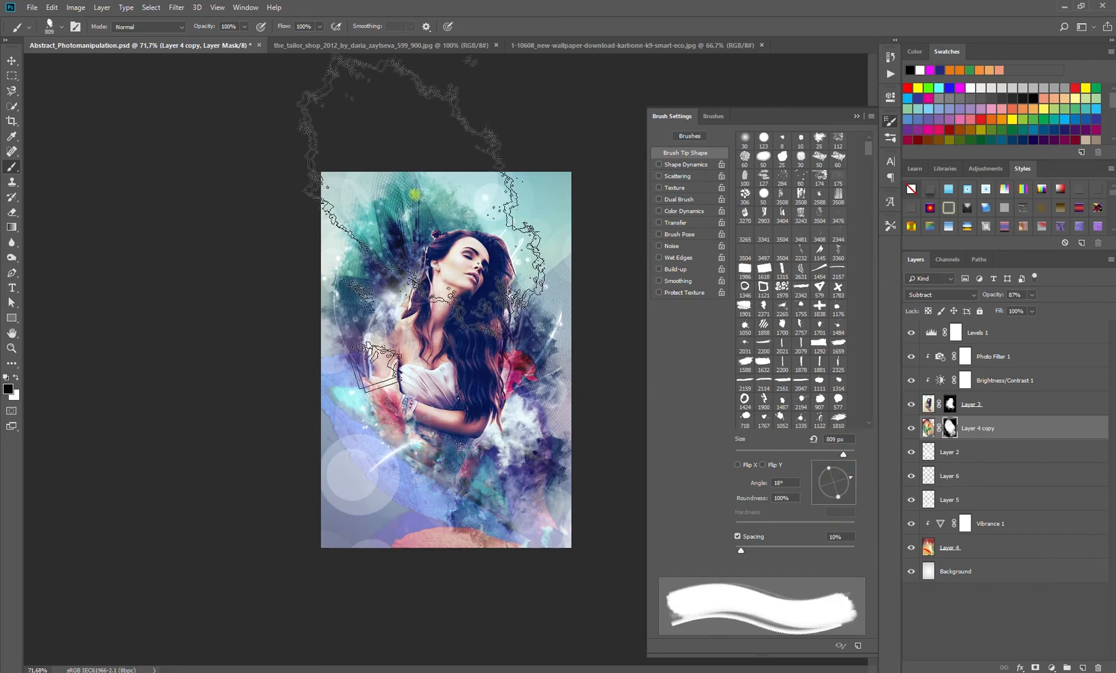
click(345, 75)
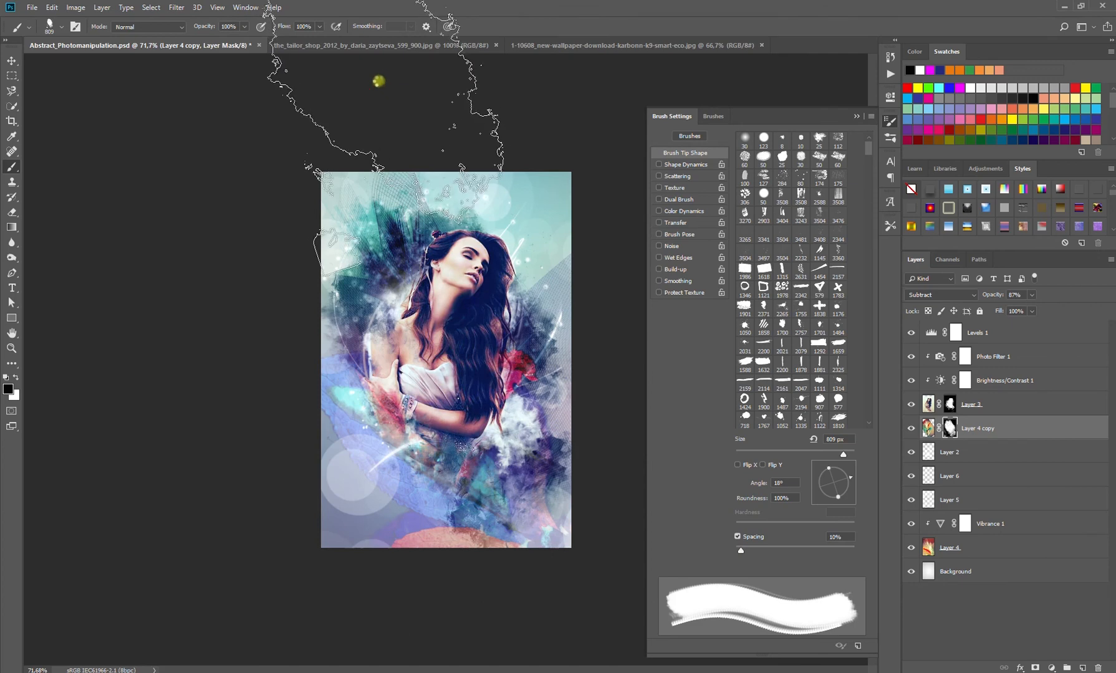
key(ctrl+alt+z)
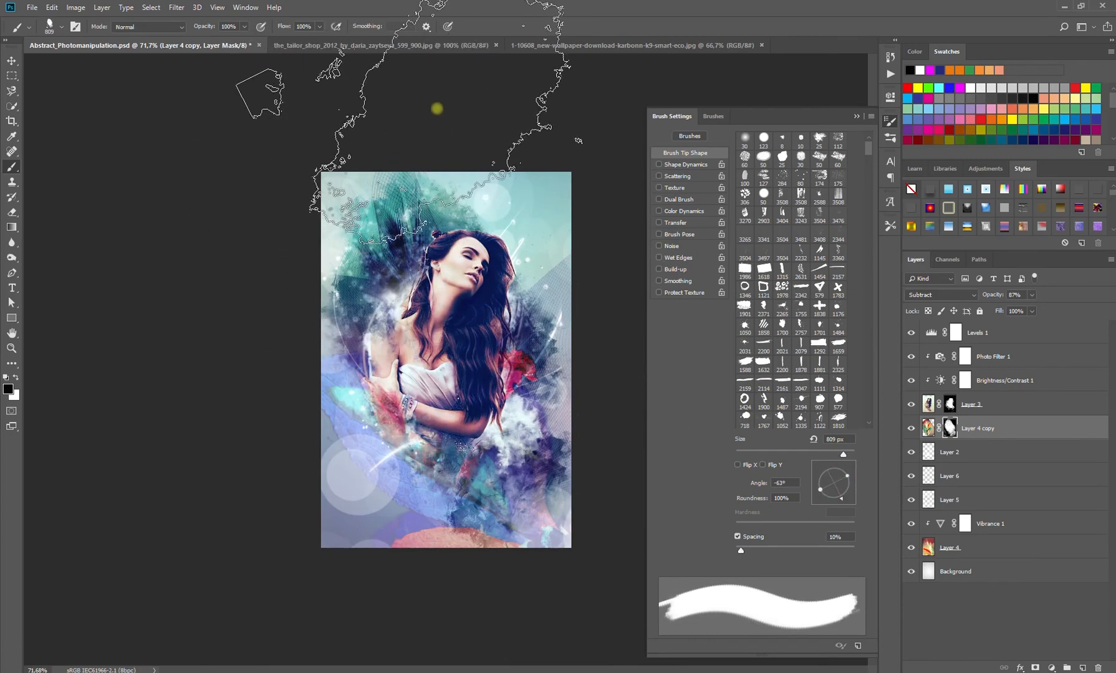
click(858, 116)
scroll(474, 162, down, 1)
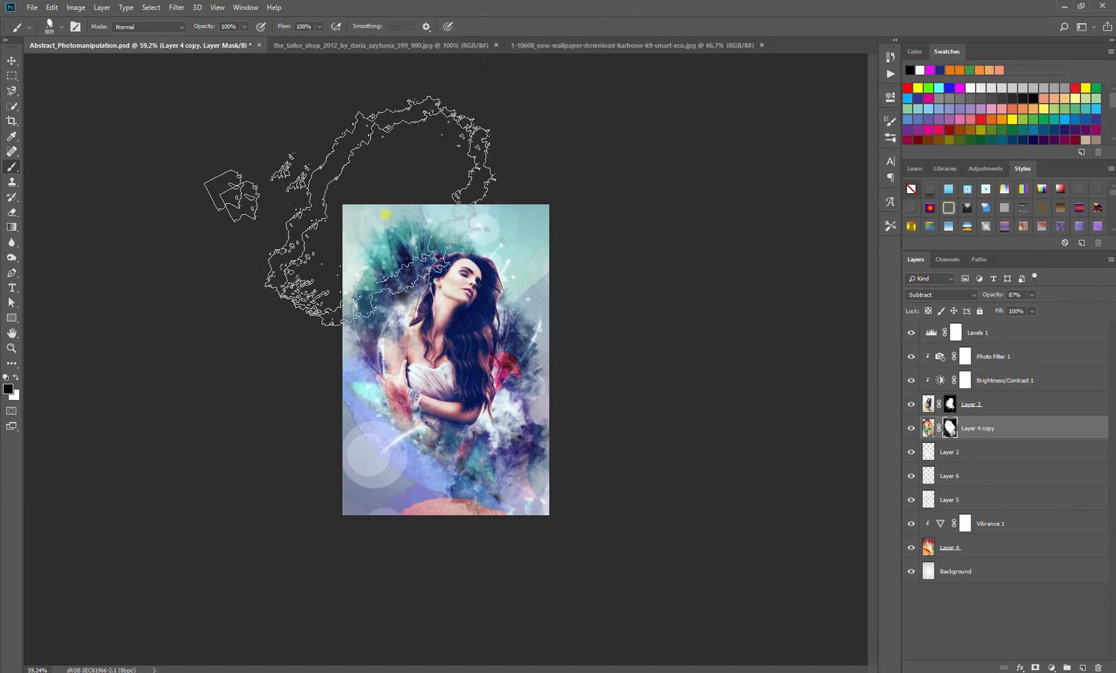
scroll(459, 336, up, 2)
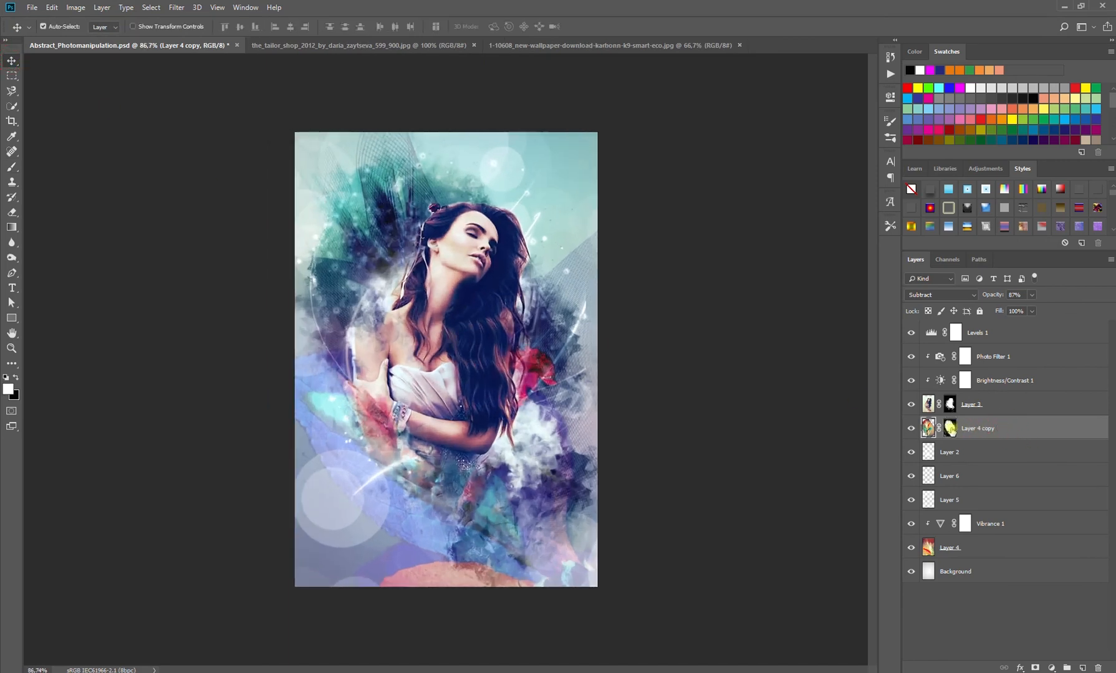
Step: Scale Layer 4 copy's image to about 98% and reposition it behind the woman, leaving its unlinked mask in place
key(ctrl+t)
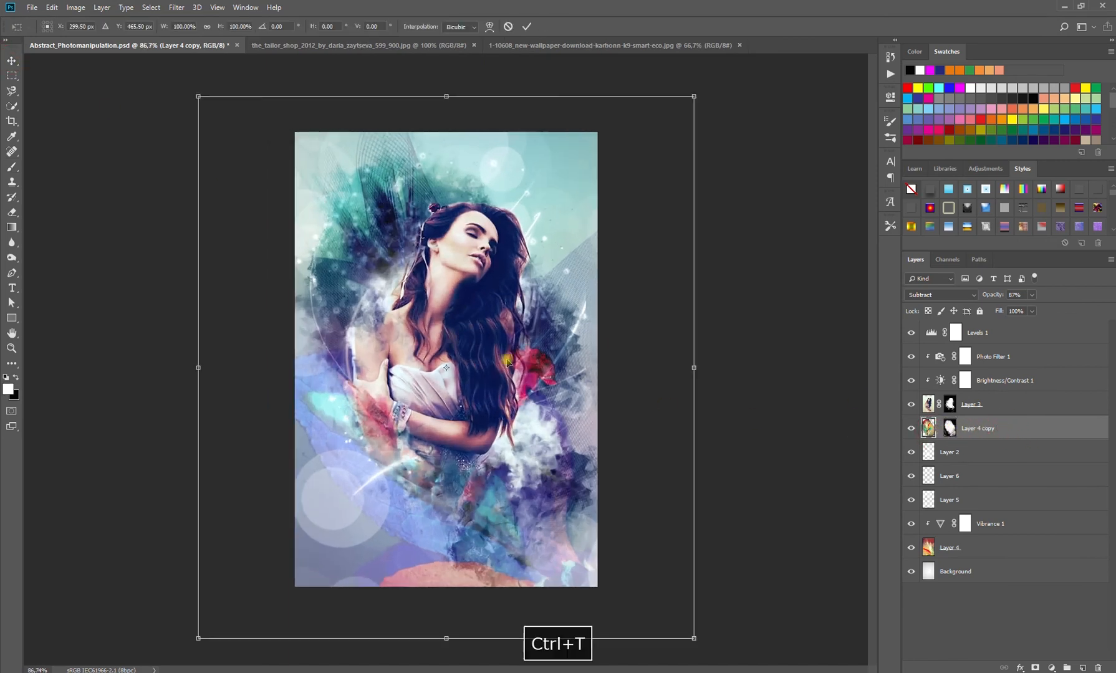
drag(484, 319, 505, 342)
mouse_move(523, 403)
mouse_down()
mouse_move(543, 391)
mouse_move(537, 412)
mouse_up()
drag(715, 660, 677, 625)
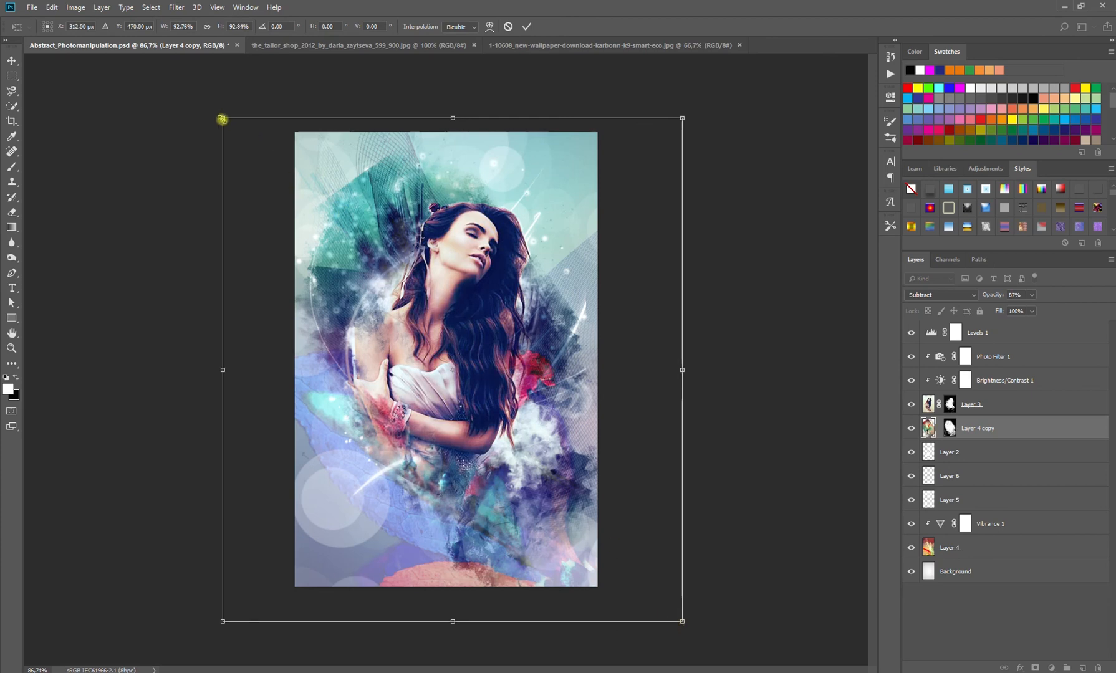
drag(222, 118, 209, 113)
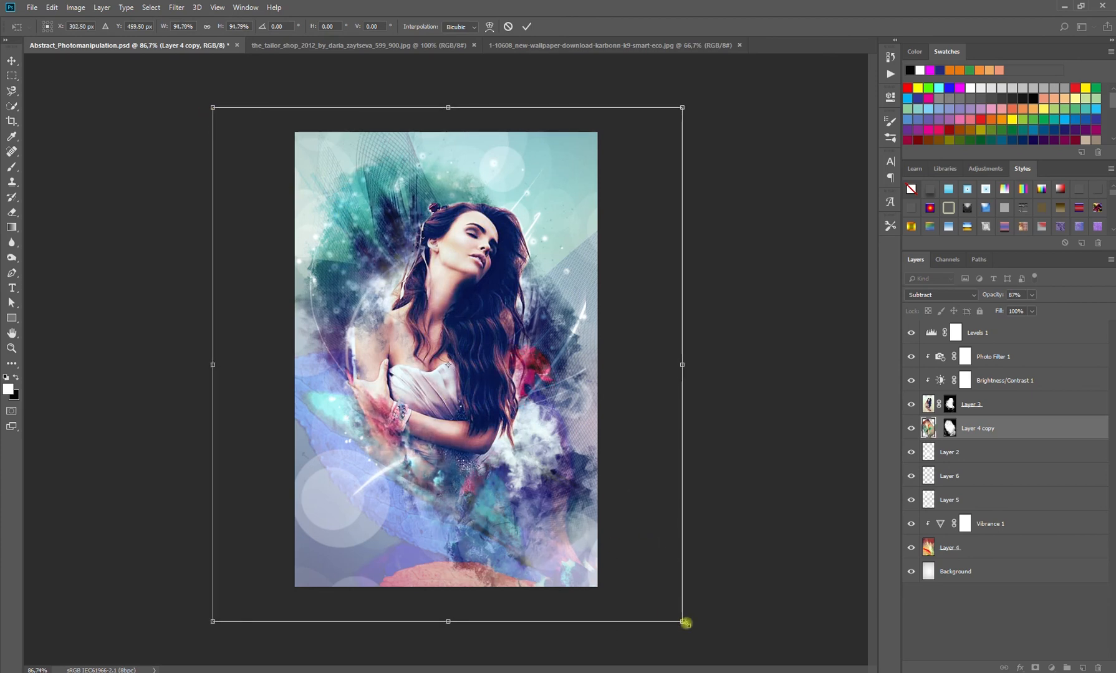
drag(685, 622, 703, 640)
drag(616, 560, 614, 554)
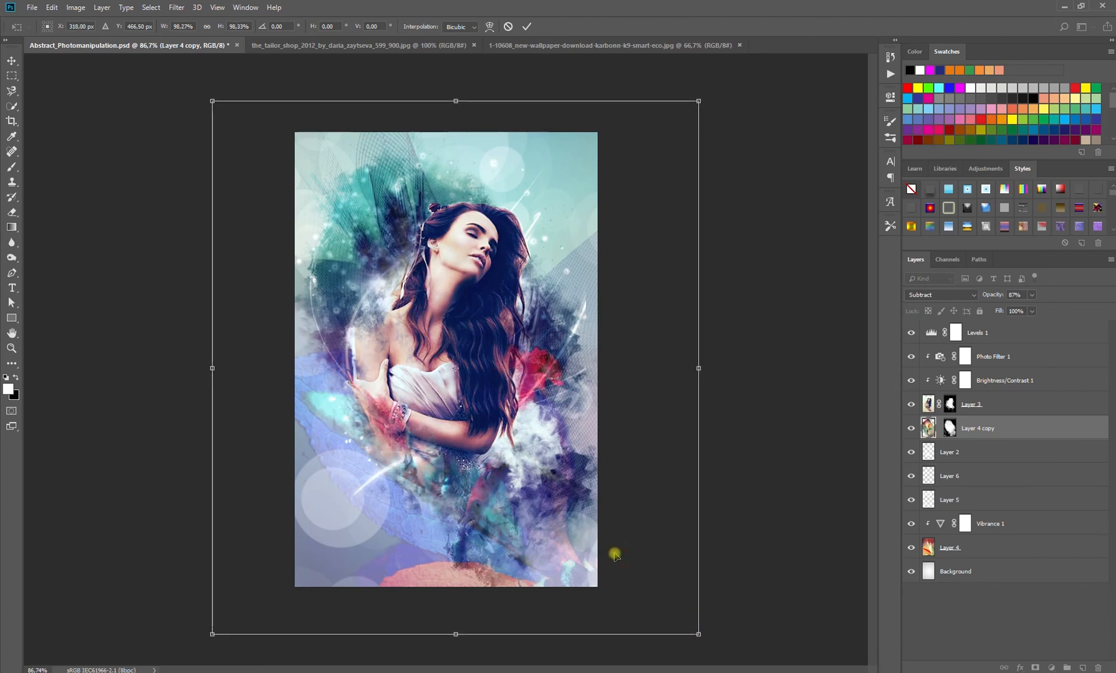
key(Return)
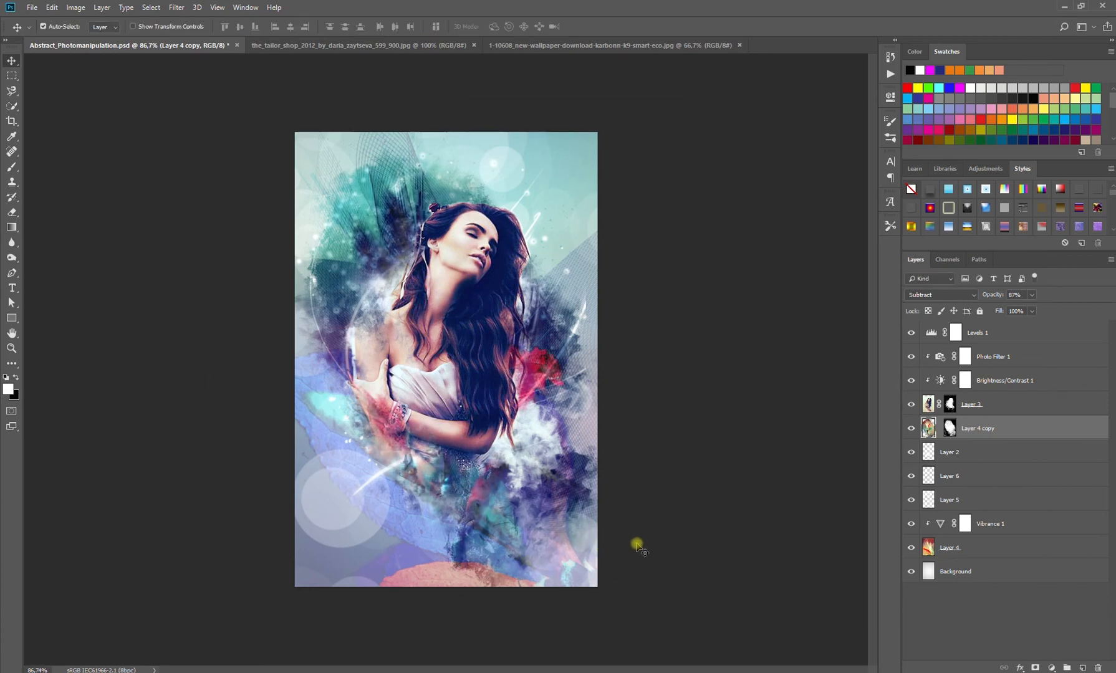
Step: Fine-tune the position of Layer 4 copy's image with small nudges to the right
key(ctrl+t)
drag(551, 479, 553, 481)
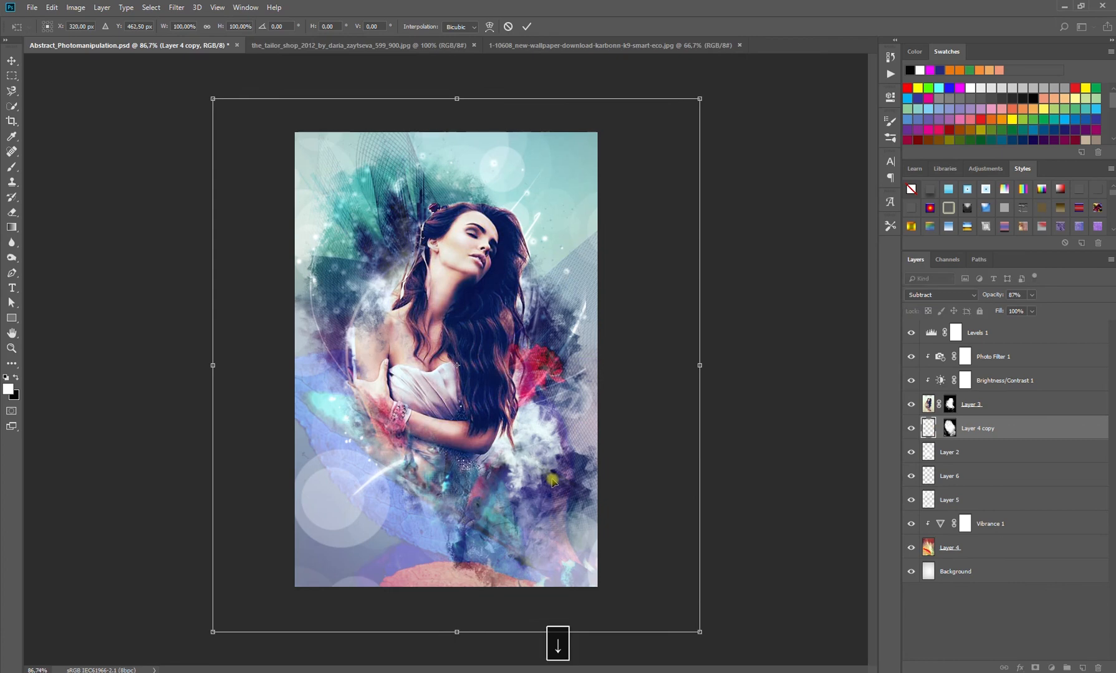
key(Right)
key(Right)
key(Right)
key(Right)
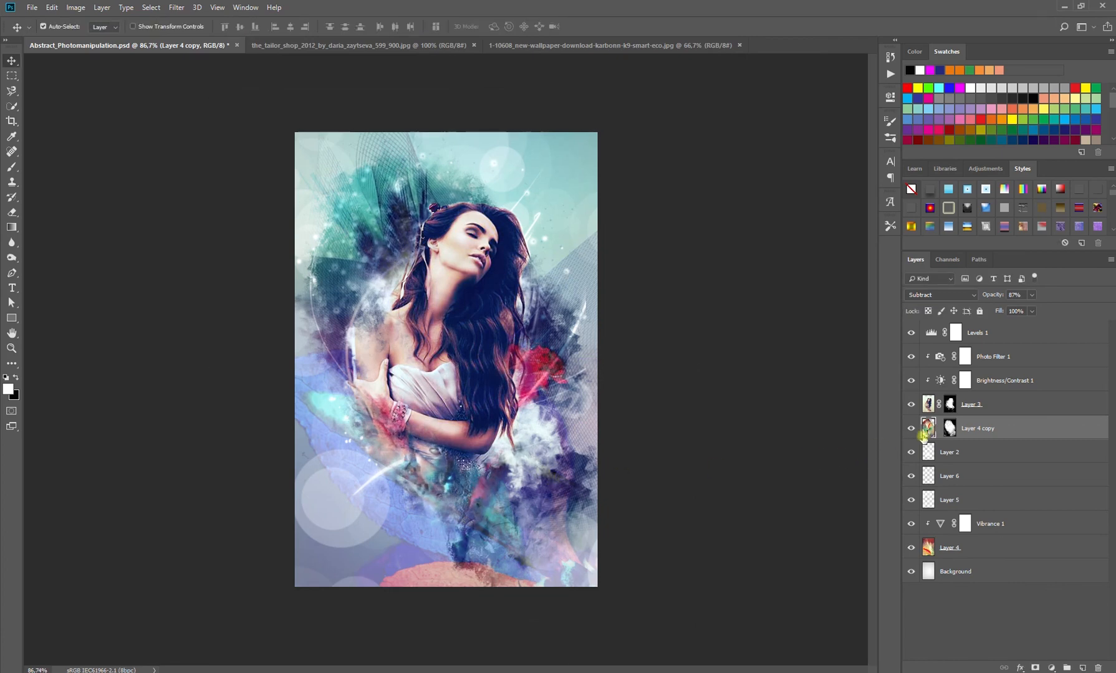
key(b)
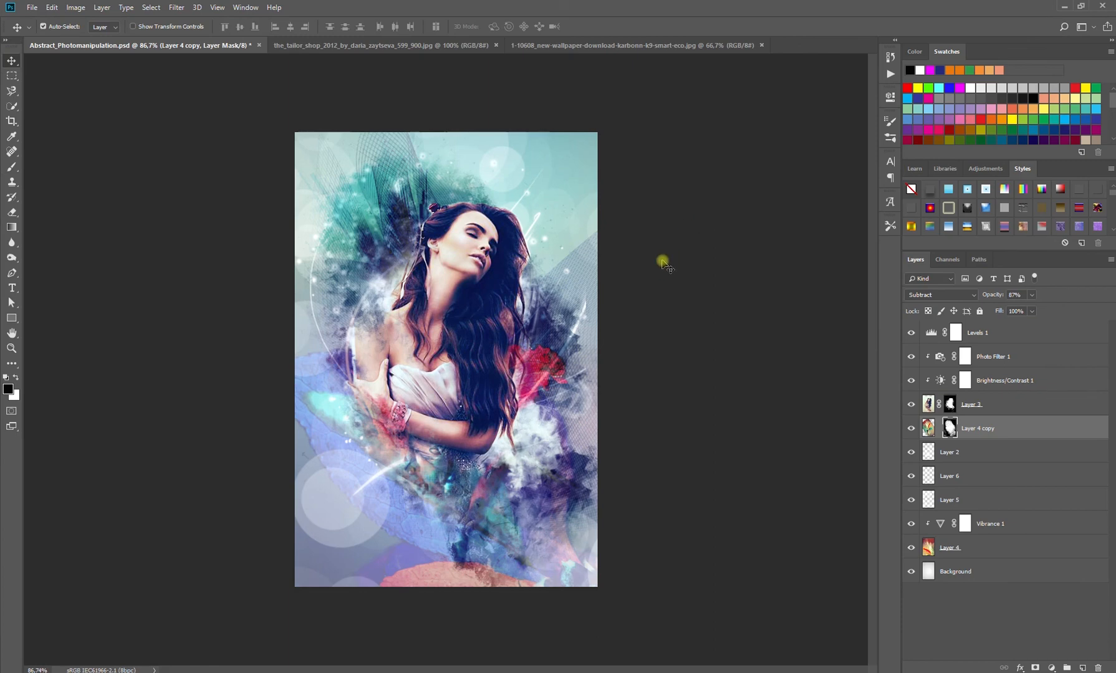
Step: Shift Layer 4's image slightly within the background using Free Transform
key(f)
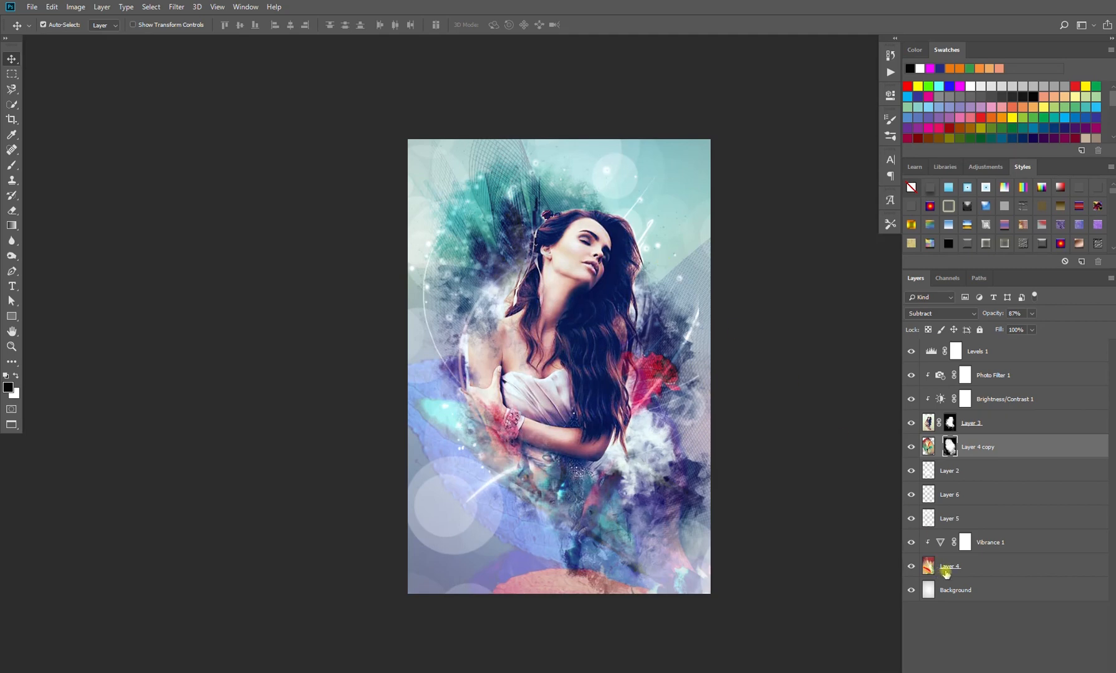
click(947, 571)
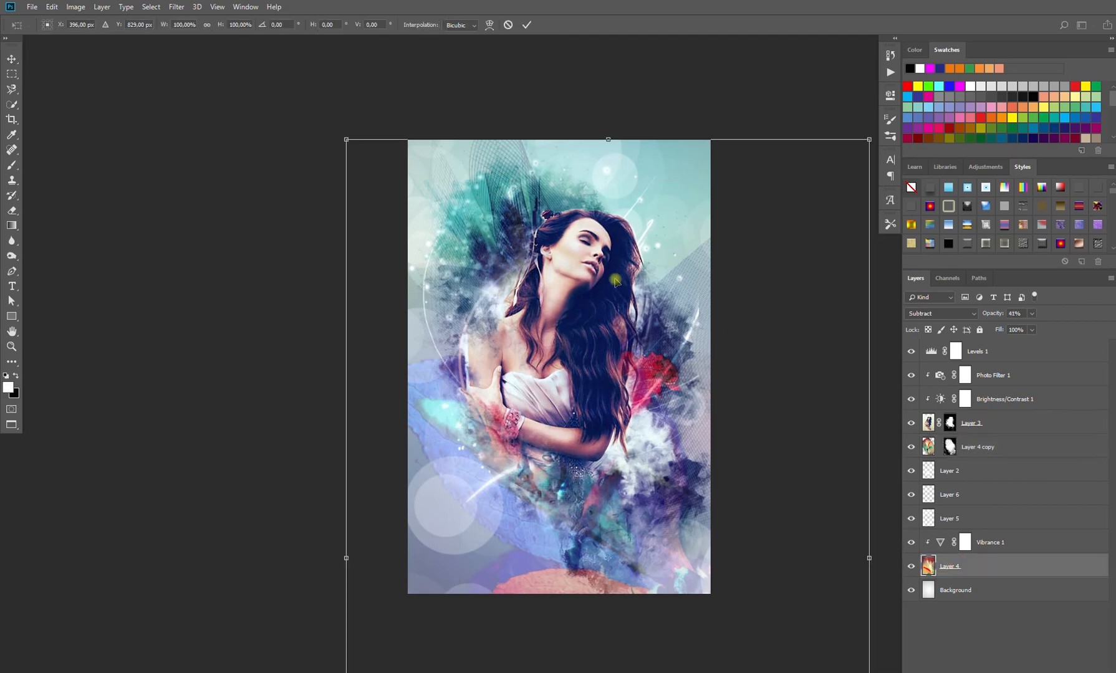
drag(677, 268, 666, 268)
key(Return)
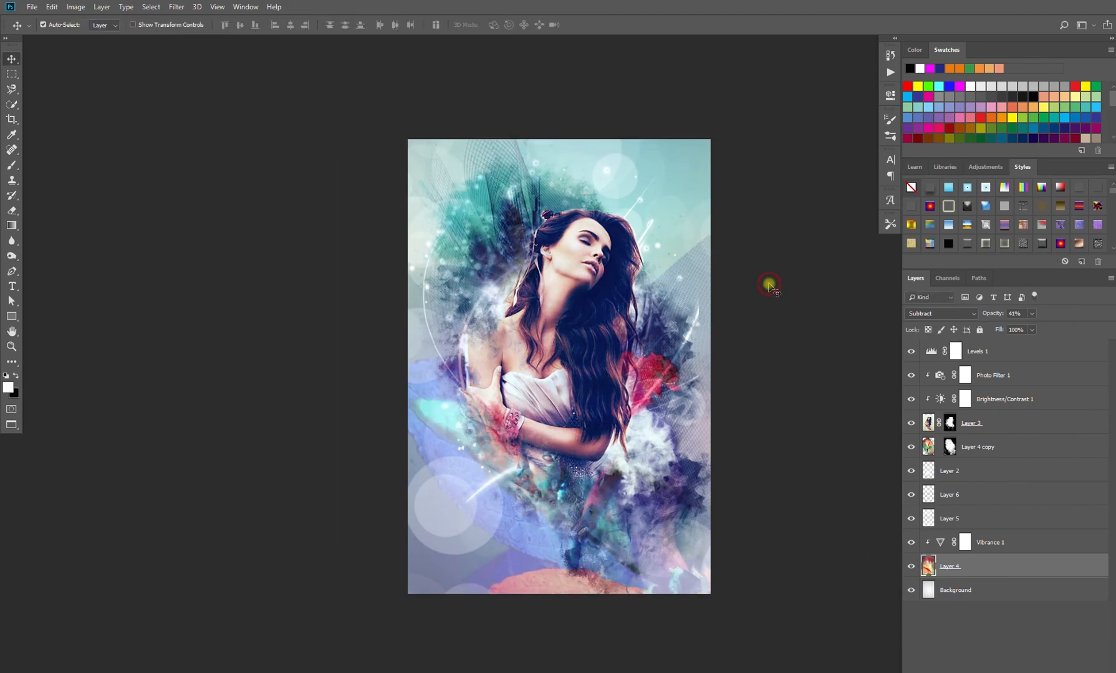
Step: Deselect all layers and view the whole composition fitted to the screen in full-screen mode
click(769, 285)
key(ctrl+0)
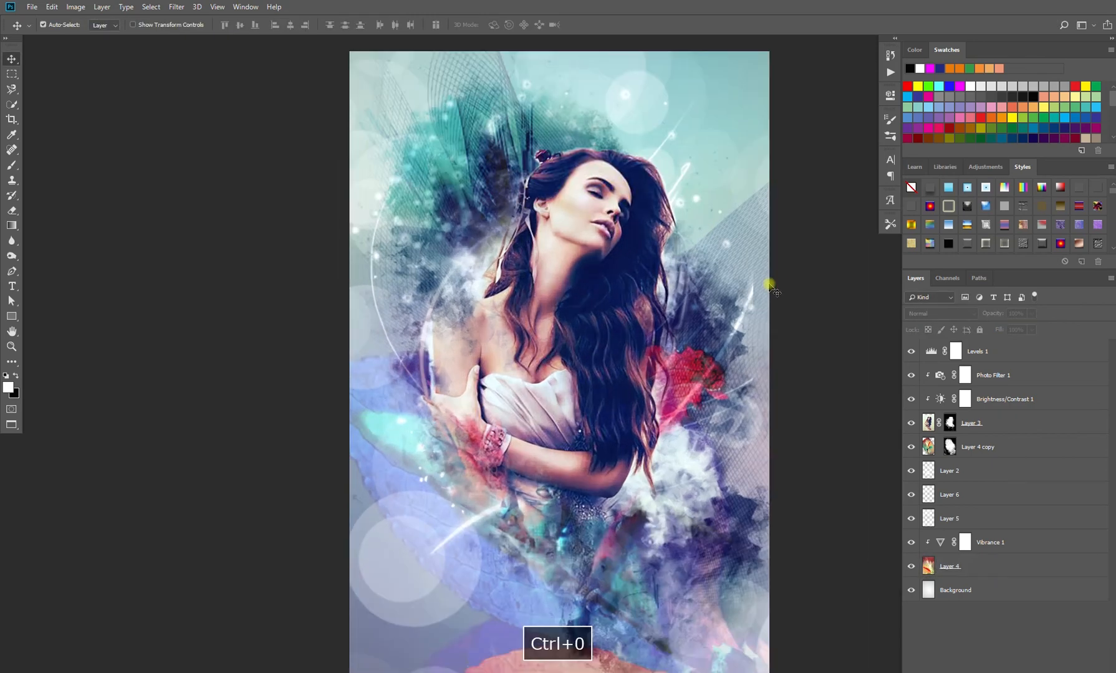
key(f)
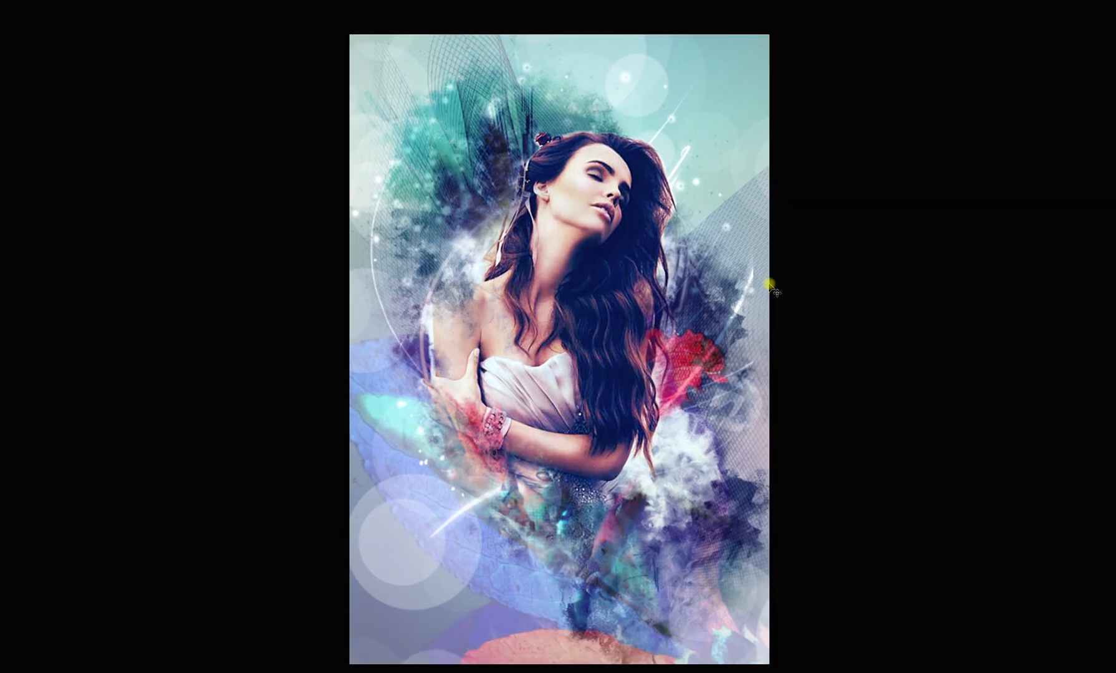